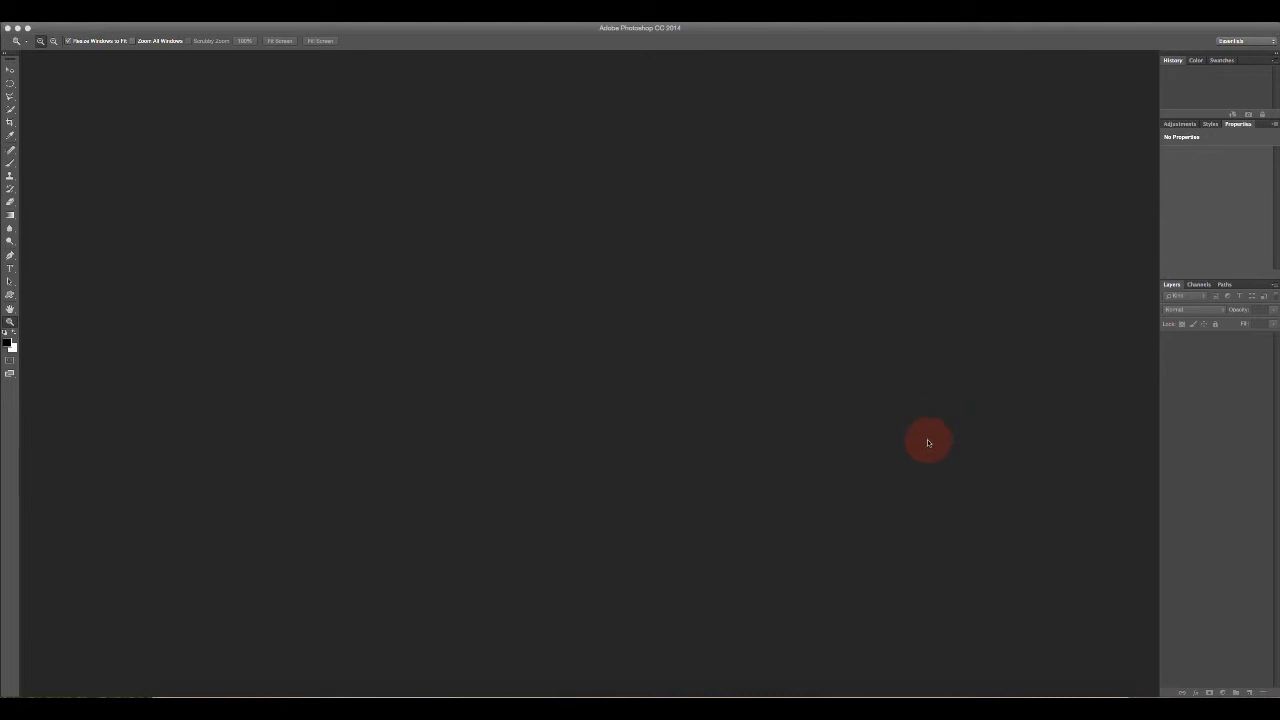
Switch to the CAD234 Assignment Three document in Word and review its instructions, example montage and source images.
{"action": "left_click", "coordinate": [1097, 686]}
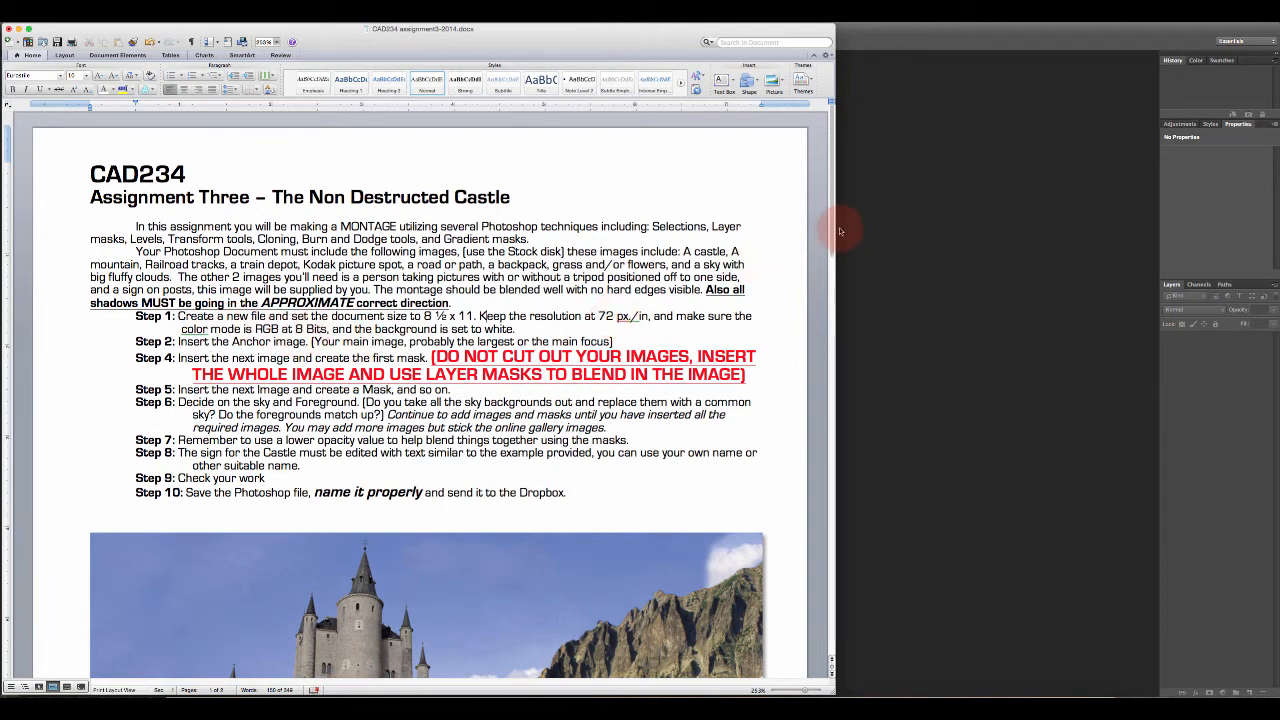
{"action": "left_click_drag", "start_coordinate": [833, 228], "coordinate": [838, 332]}
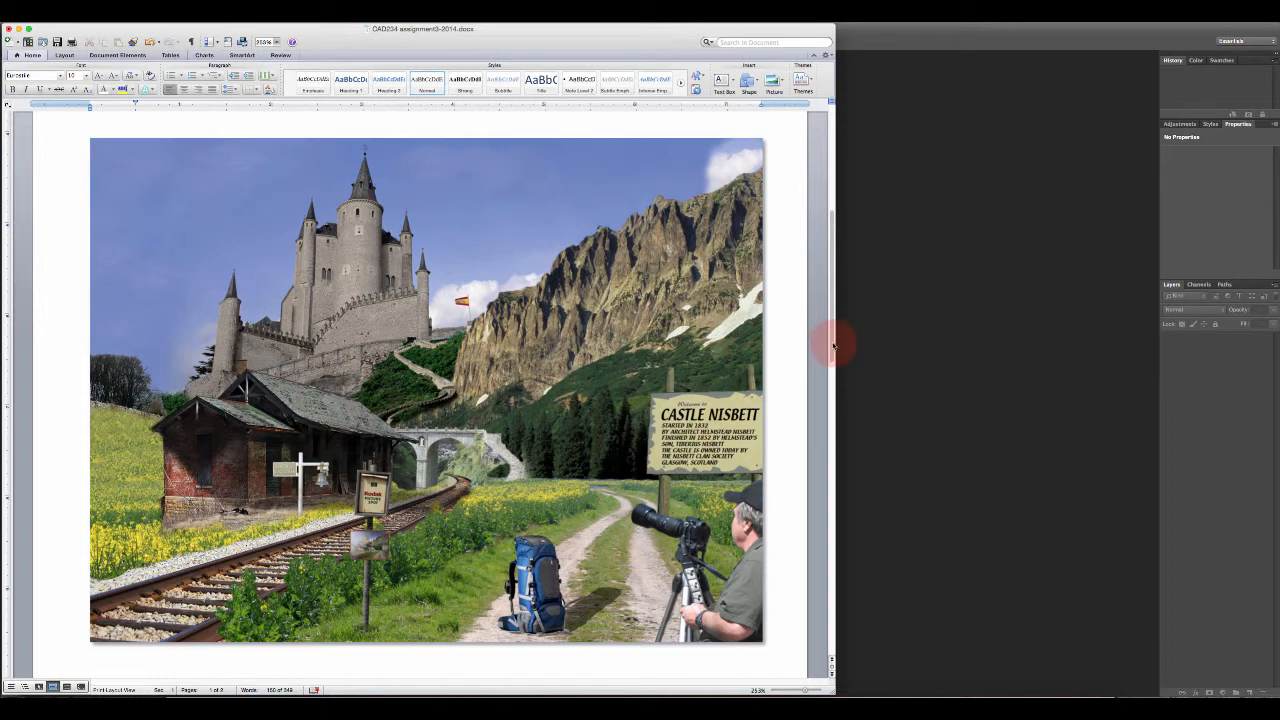
{"action": "left_click_drag", "start_coordinate": [833, 344], "coordinate": [814, 489]}
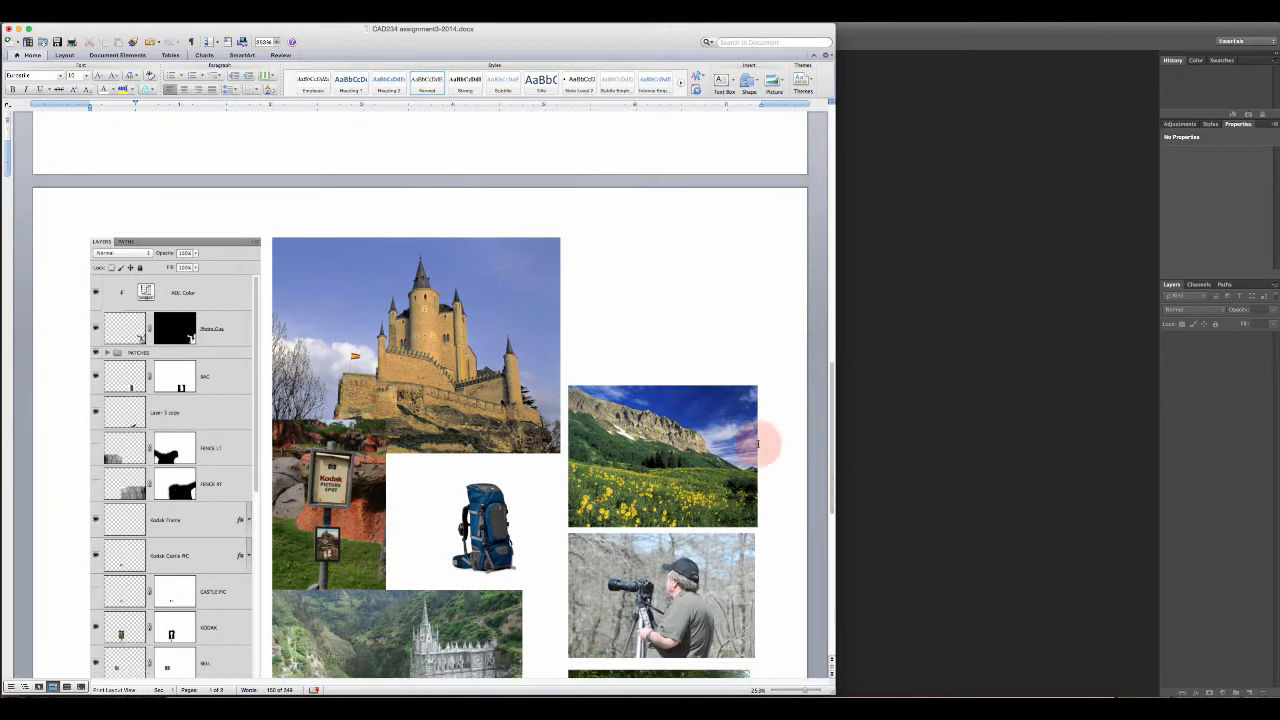
Zoom the assignment document out to show a whole page of source images.
{"action": "left_click", "coordinate": [276, 41]}
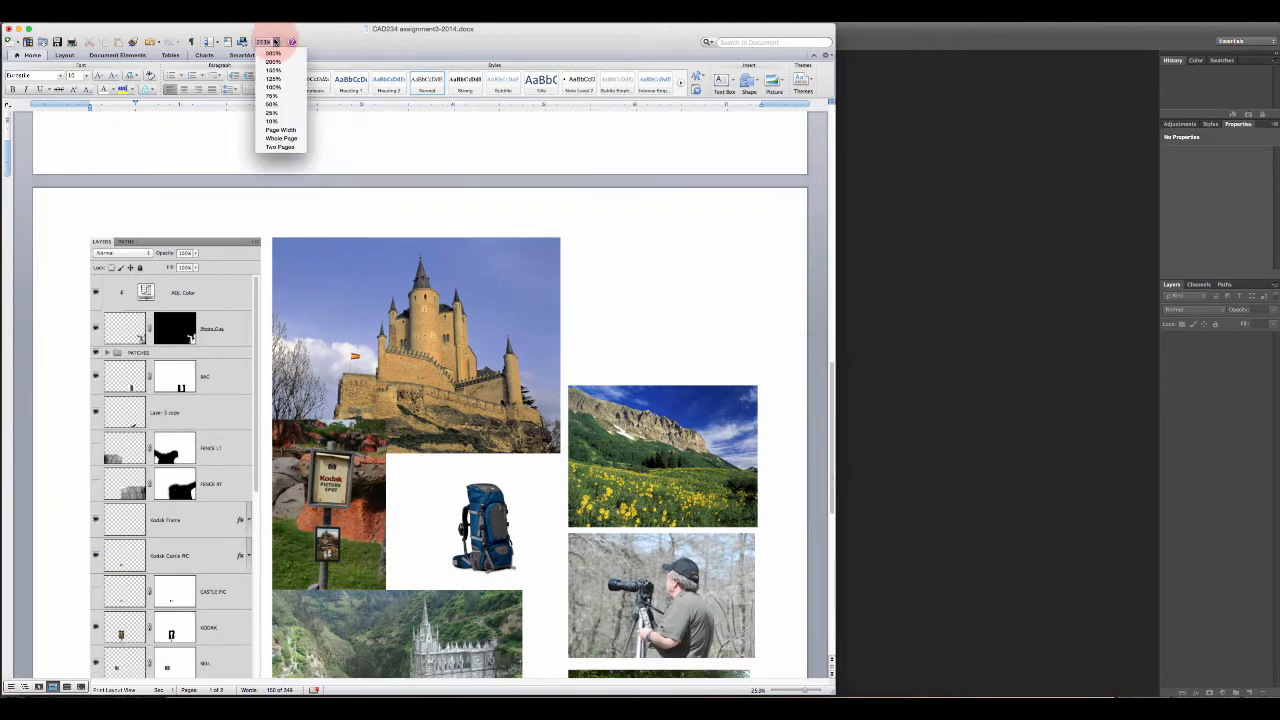
{"action": "left_click", "coordinate": [288, 132]}
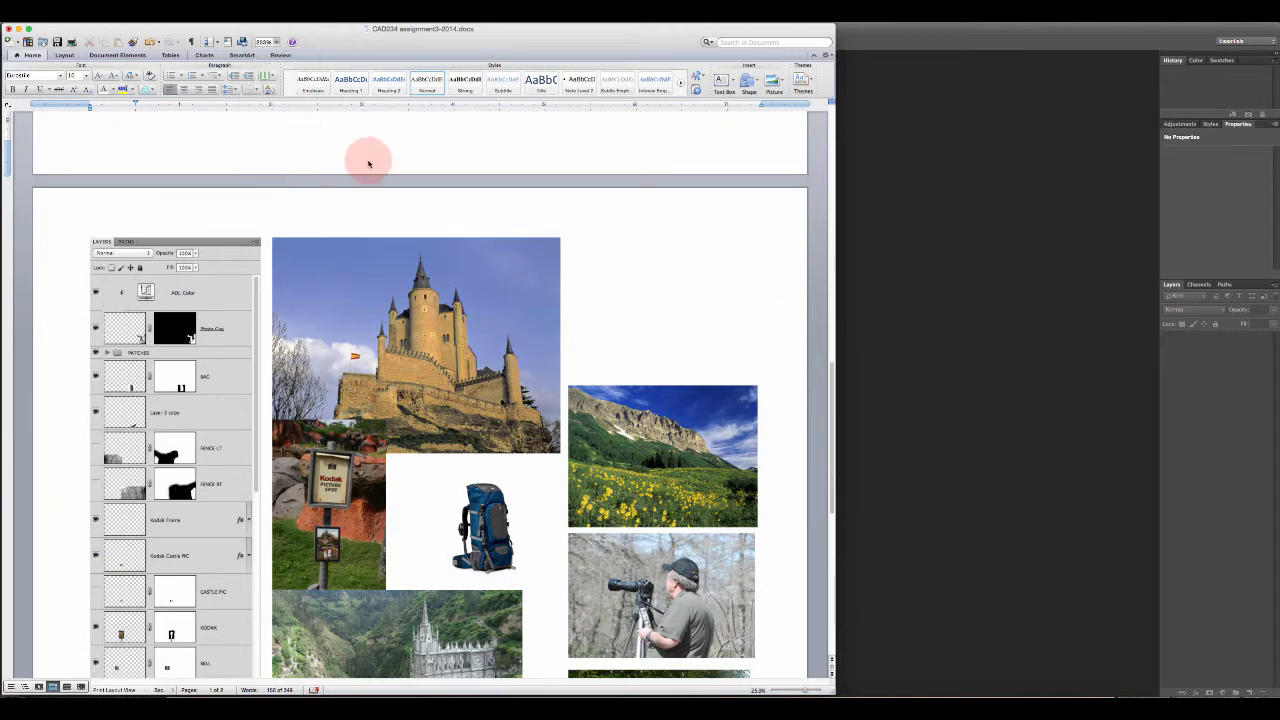
{"action": "left_click", "coordinate": [276, 42]}
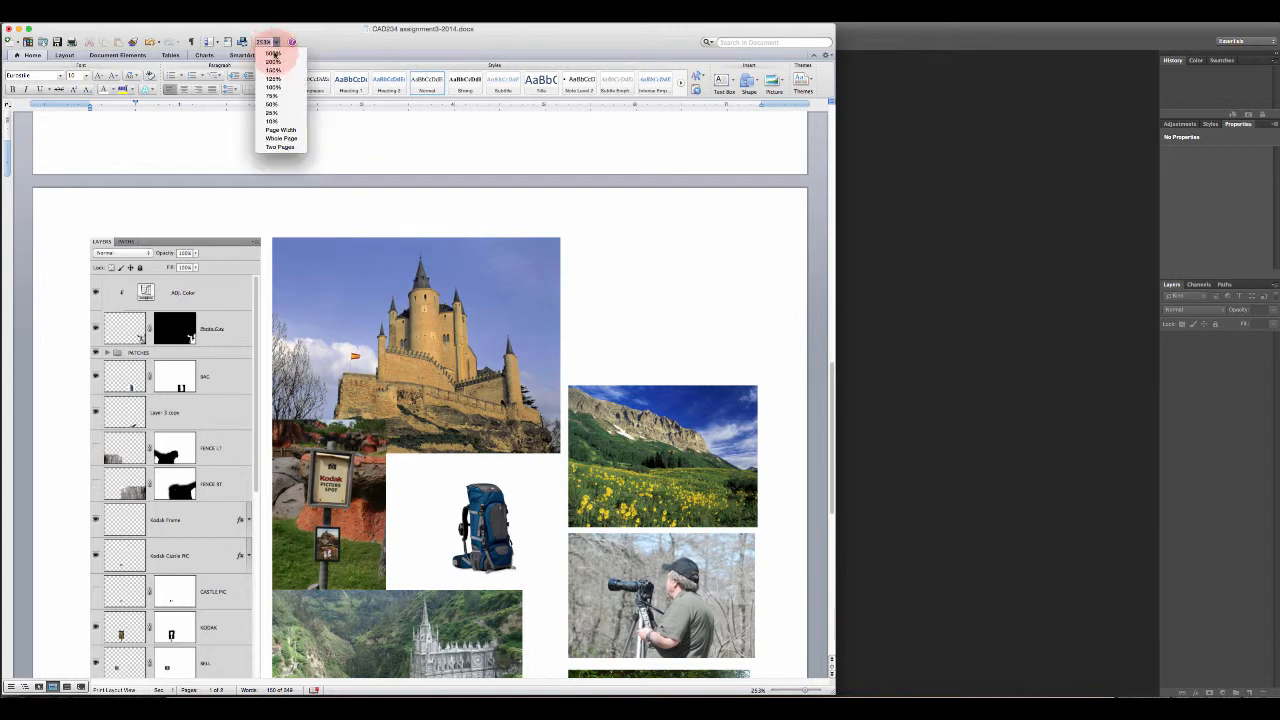
{"action": "left_click", "coordinate": [284, 135]}
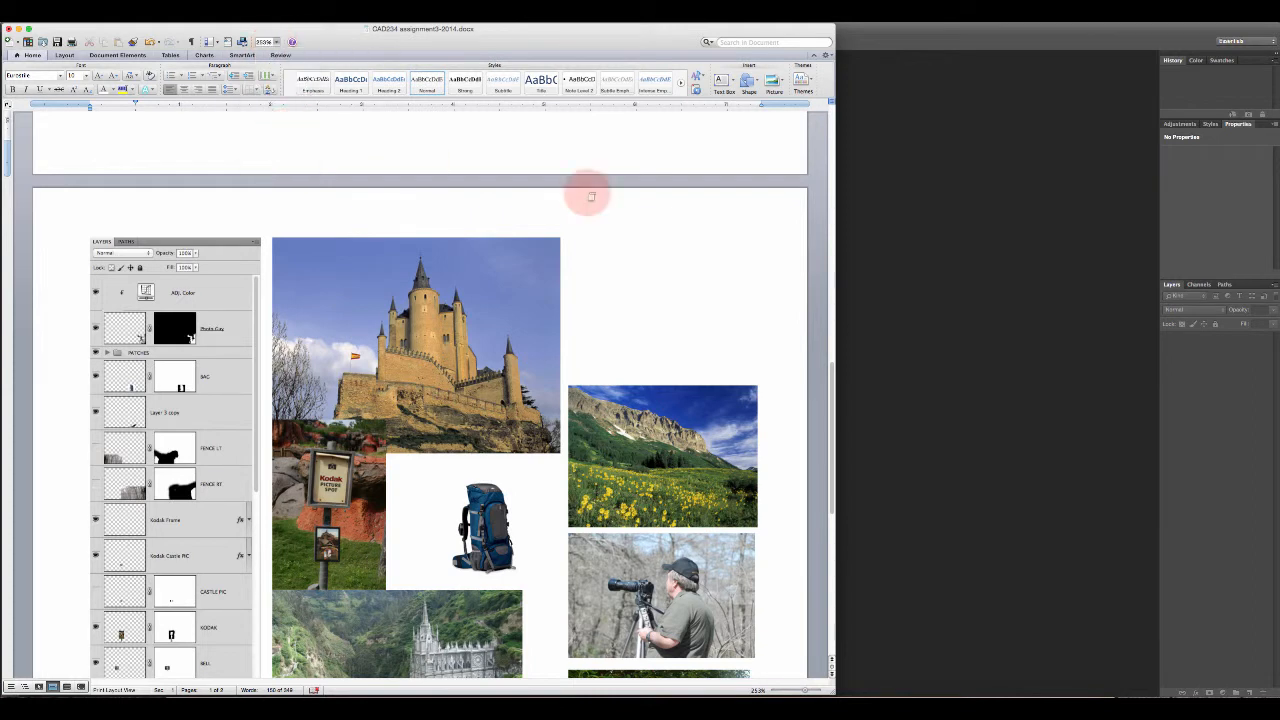
{"action": "left_click_drag", "start_coordinate": [835, 380], "coordinate": [826, 466]}
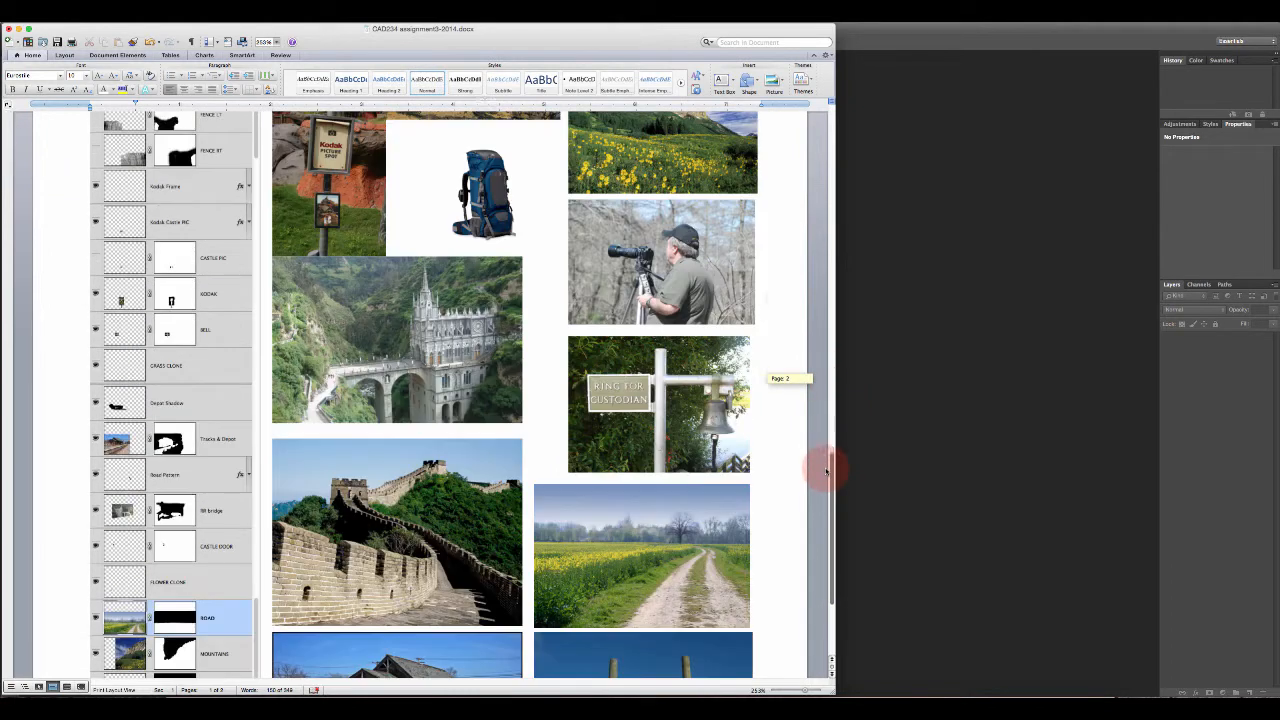
{"action": "left_click", "coordinate": [277, 42]}
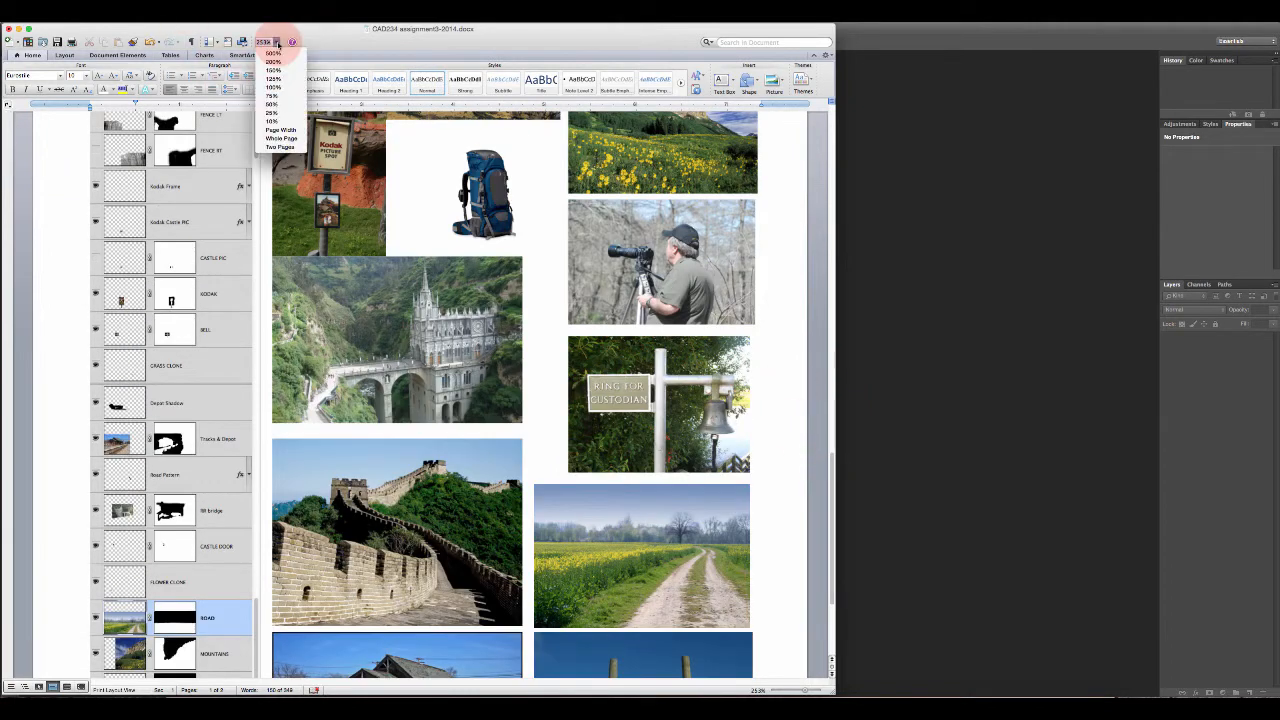
{"action": "left_click", "coordinate": [283, 138]}
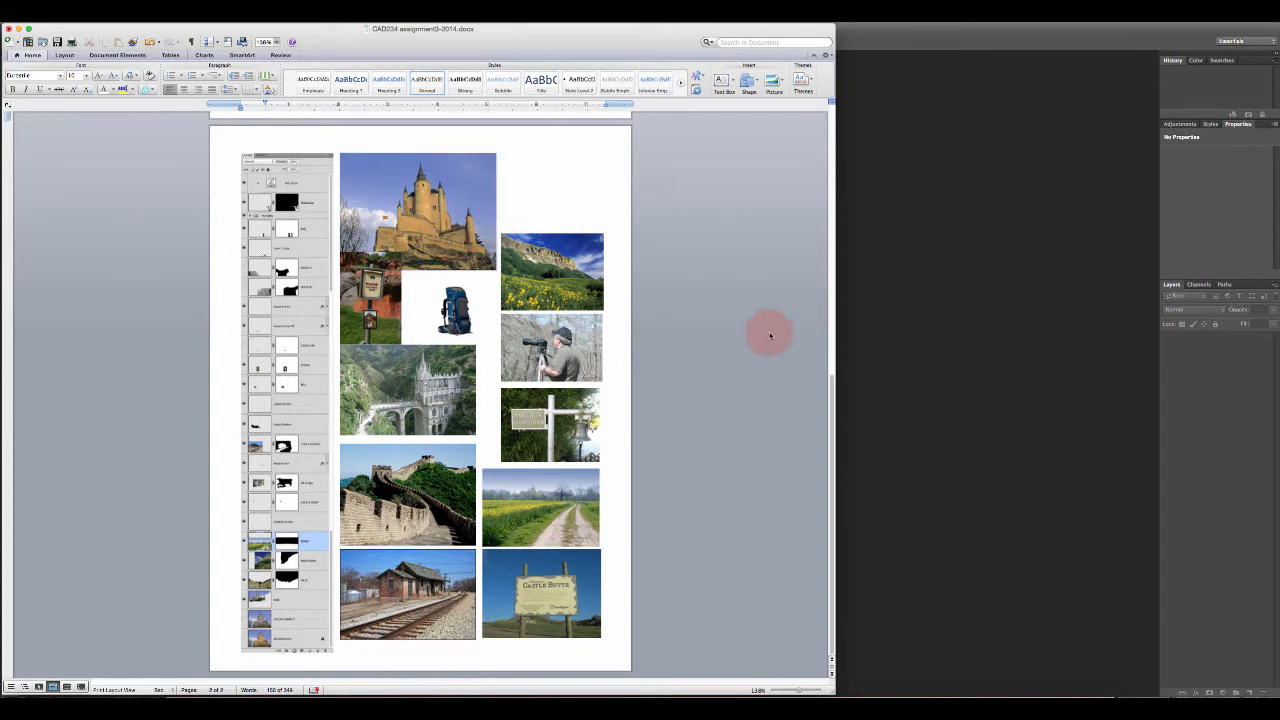
Compare the example castle montage with the source images and layer list on the second page.
{"action": "left_click_drag", "start_coordinate": [834, 420], "coordinate": [810, 240]}
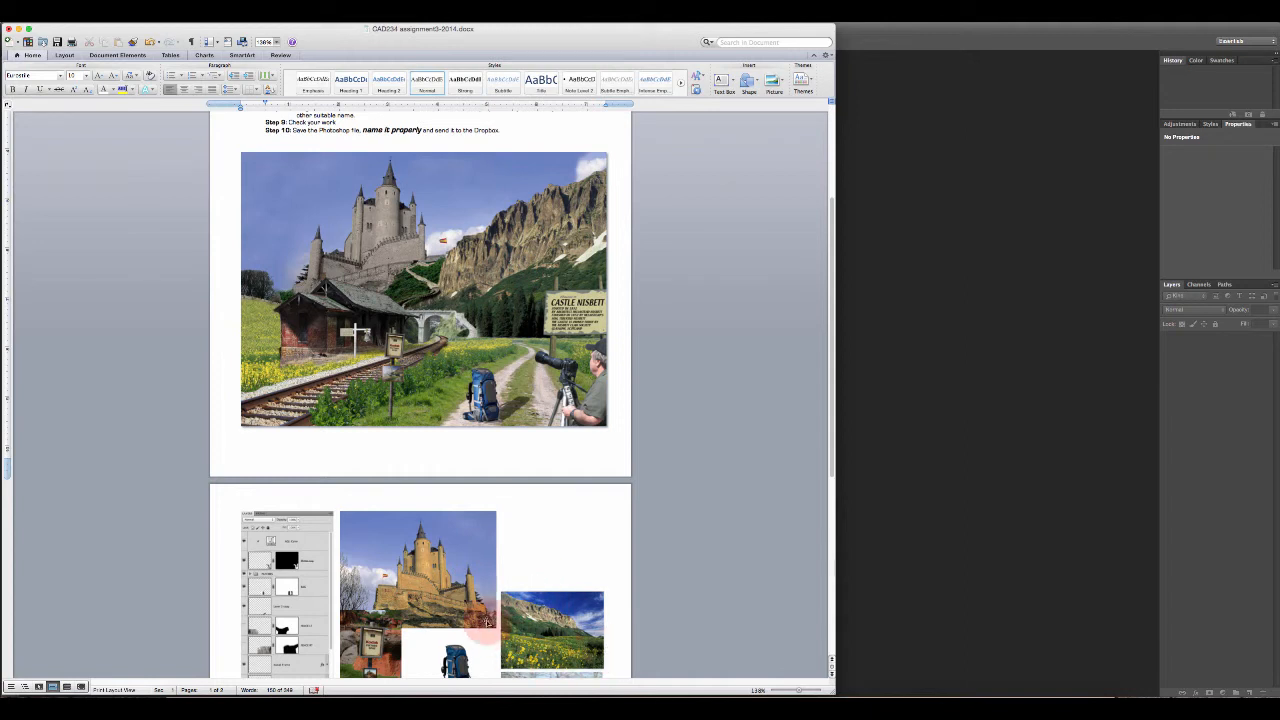
{"action": "left_click_drag", "start_coordinate": [833, 348], "coordinate": [841, 452]}
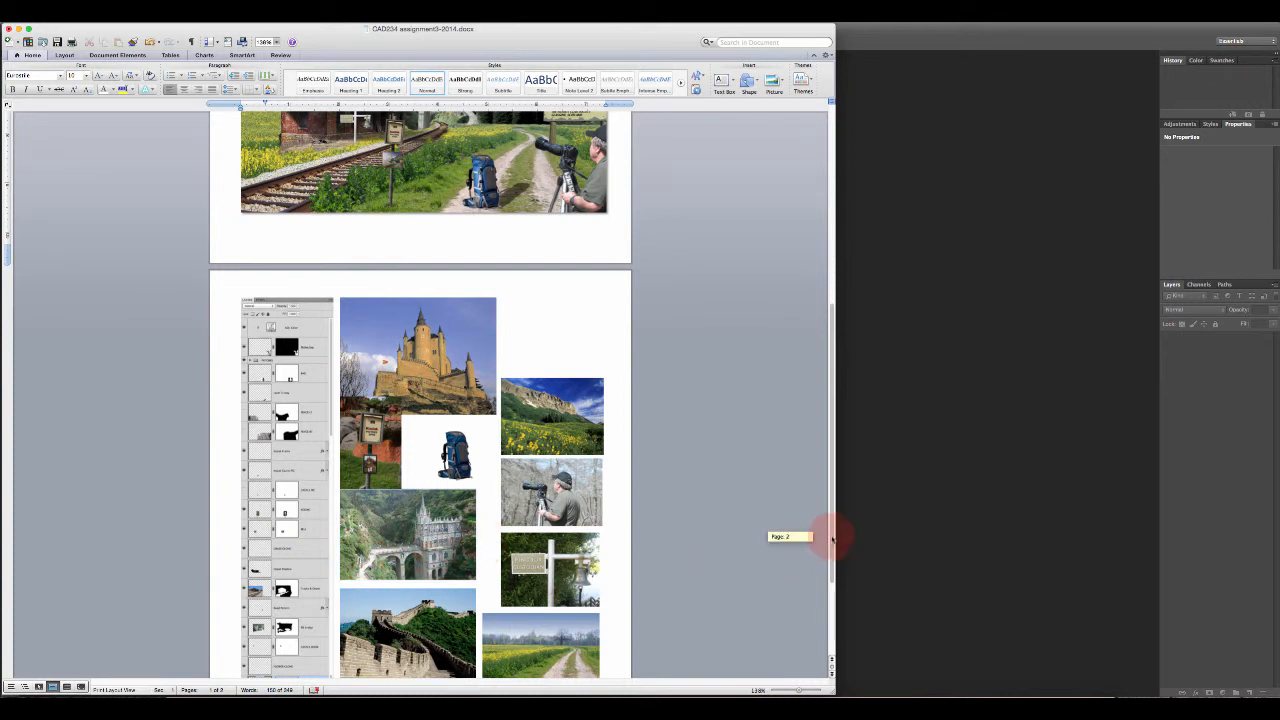
{"action": "scroll", "coordinate": [832, 540], "scroll_direction": "up", "scroll_amount": 5}
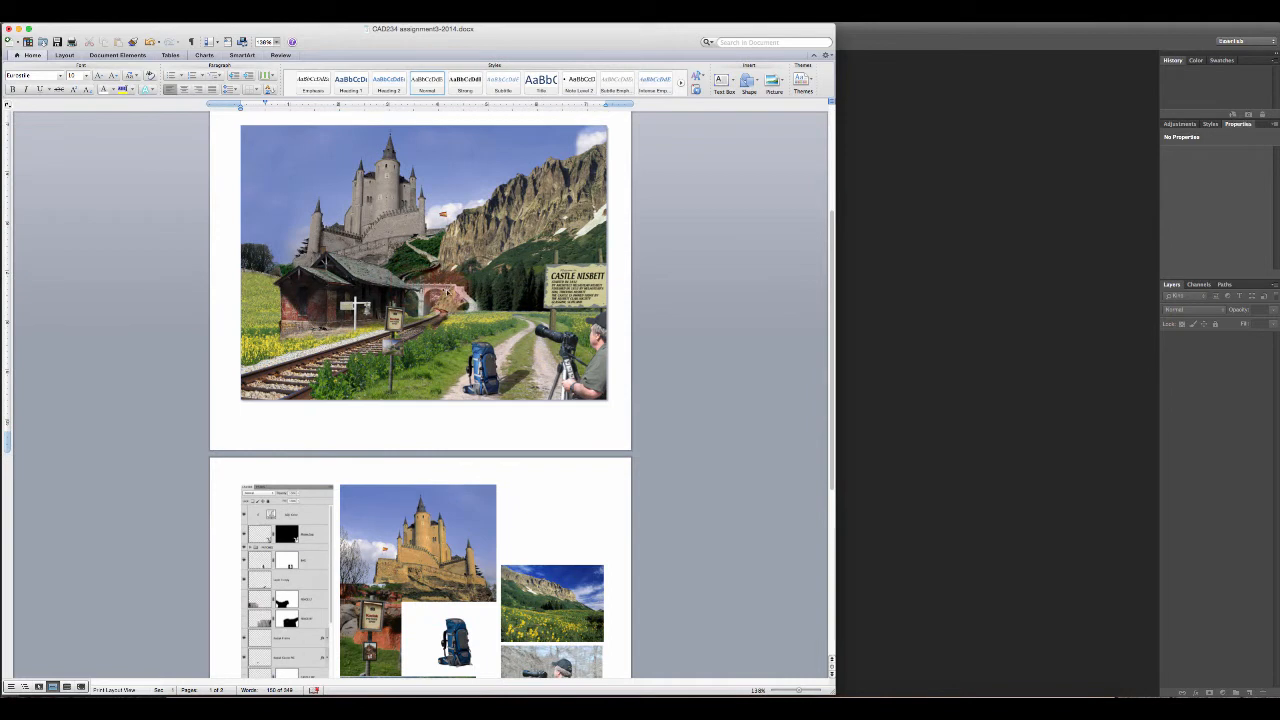
{"action": "left_click_drag", "start_coordinate": [834, 425], "coordinate": [829, 560]}
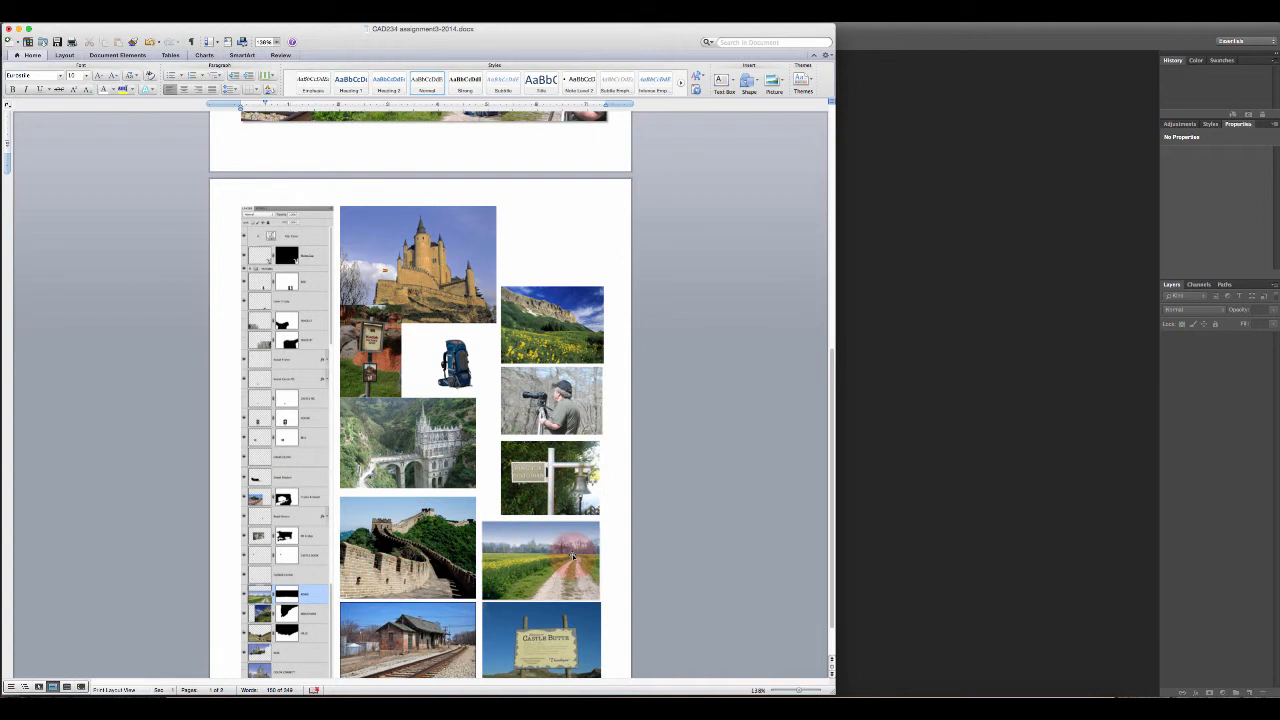
{"action": "left_click_drag", "start_coordinate": [834, 500], "coordinate": [834, 443]}
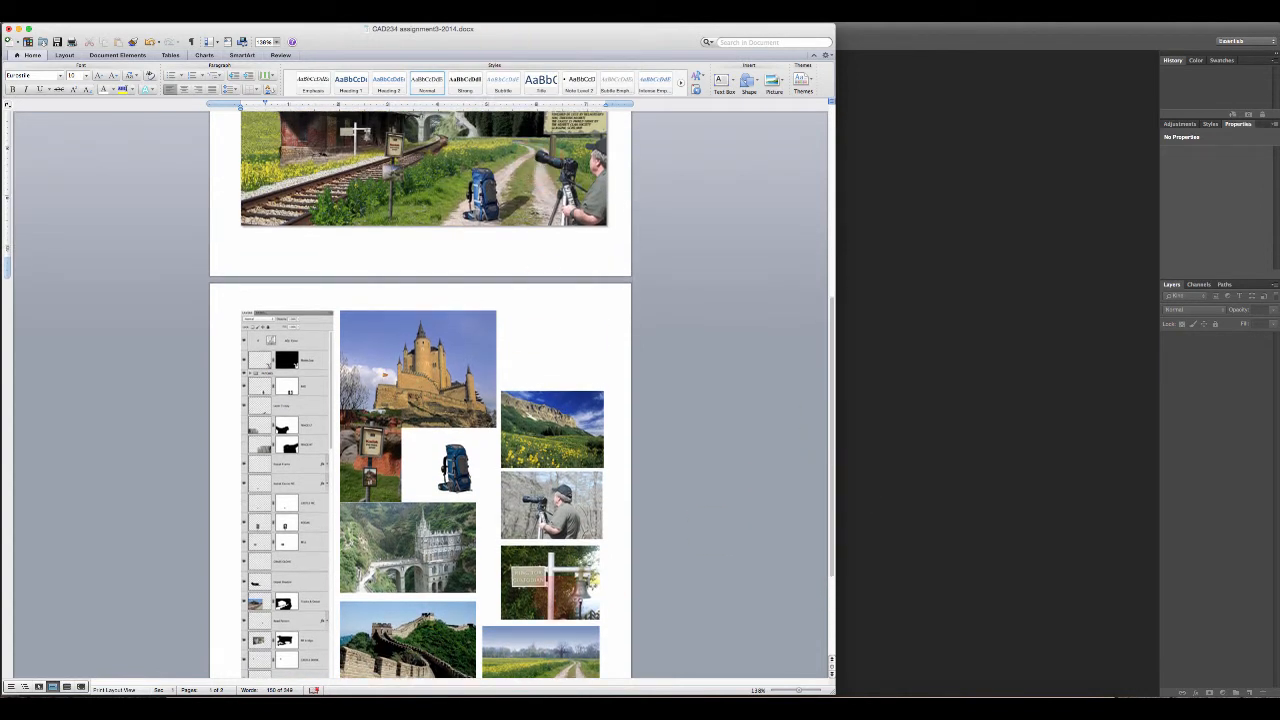
{"action": "left_click_drag", "start_coordinate": [829, 449], "coordinate": [829, 557]}
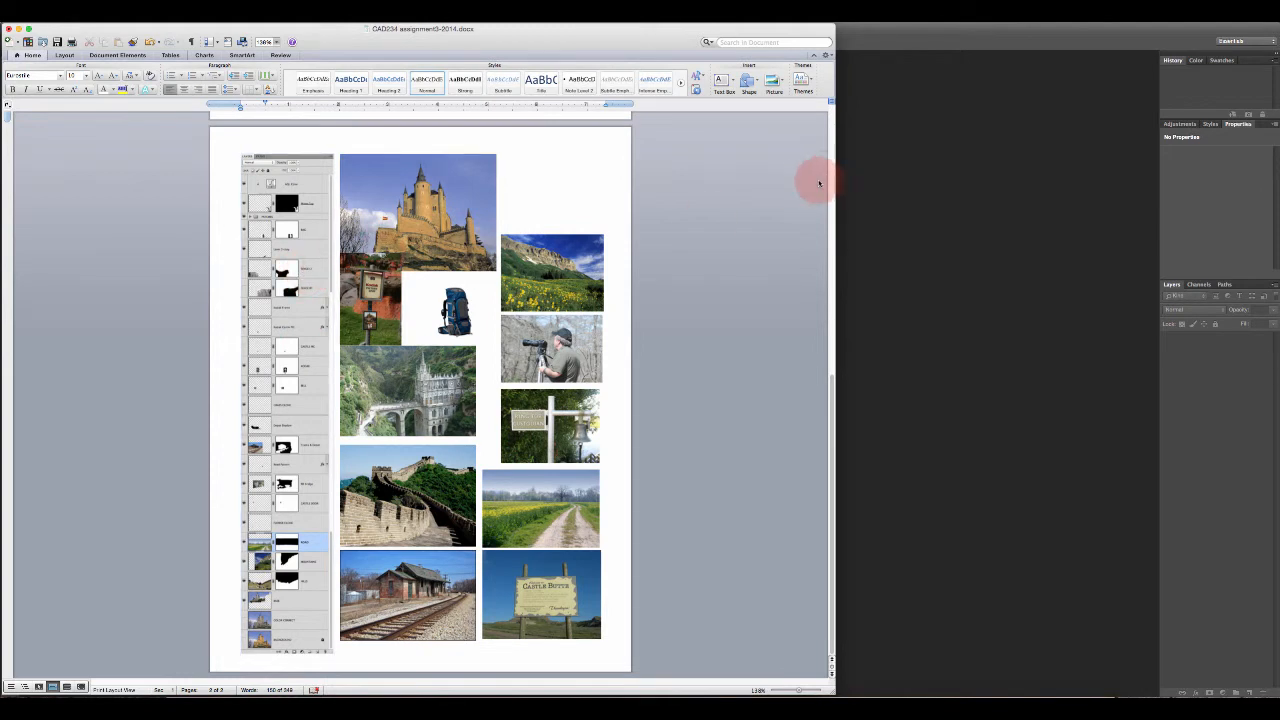
Switch back to Photoshop and start a new document with the U.S. Paper preset.
{"action": "left_click", "coordinate": [895, 279]}
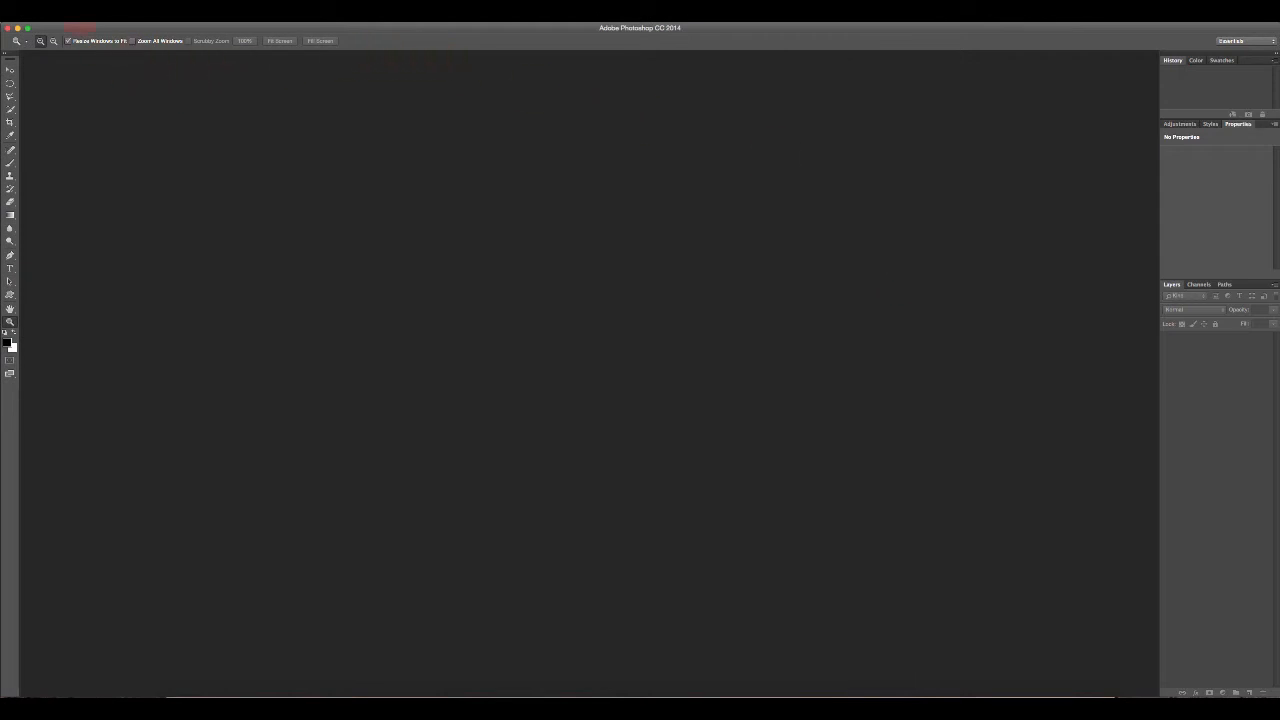
{"action": "left_click", "coordinate": [80, 24]}
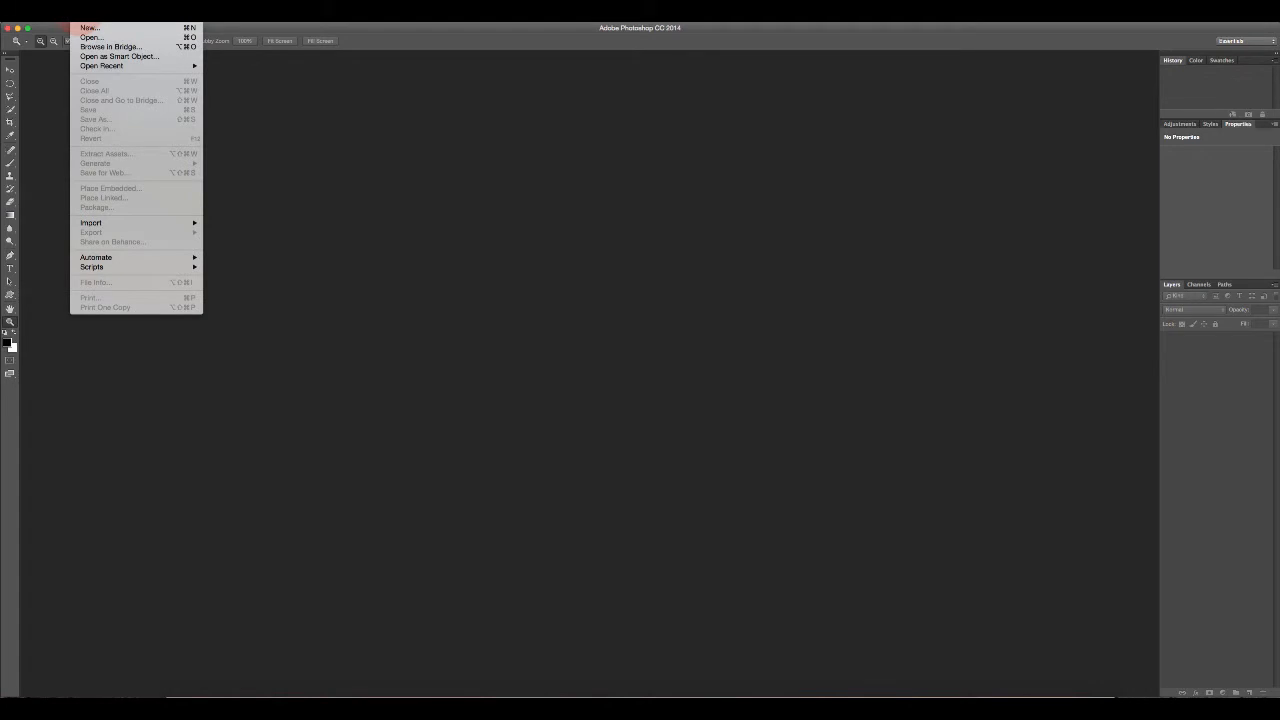
{"action": "left_click", "coordinate": [88, 28]}
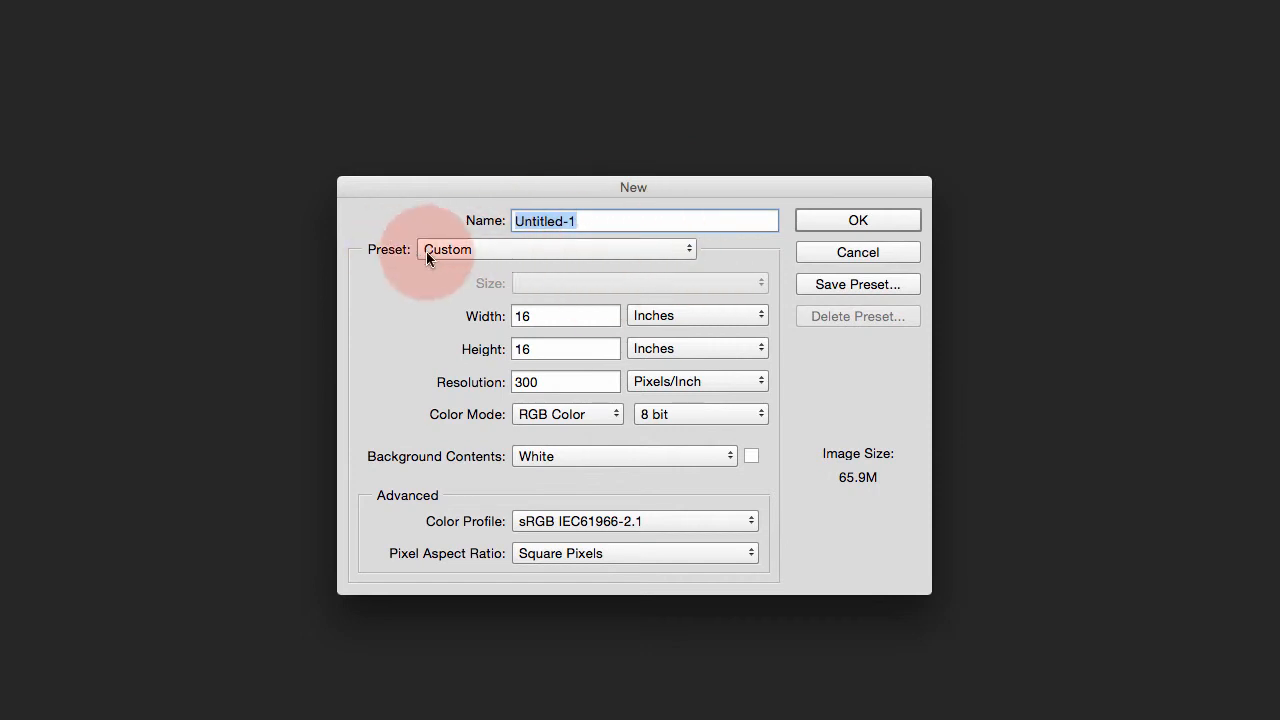
{"action": "left_click", "coordinate": [485, 250]}
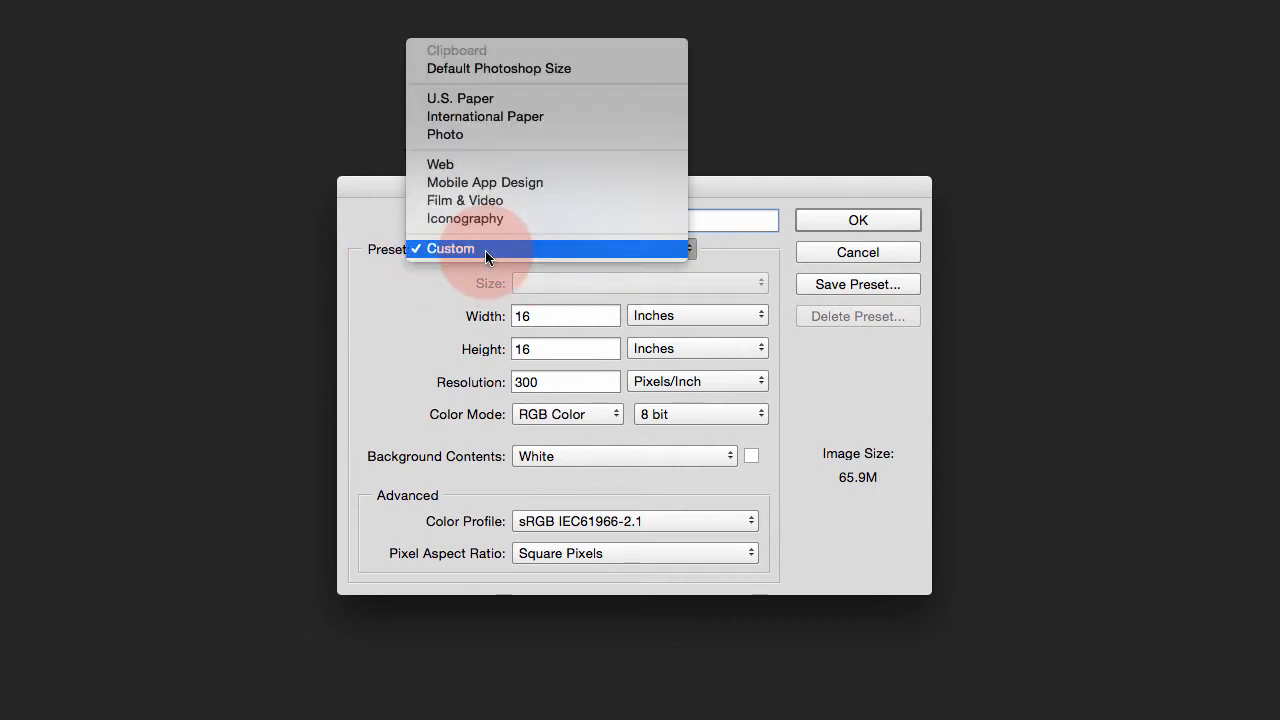
{"action": "left_click", "coordinate": [478, 99]}
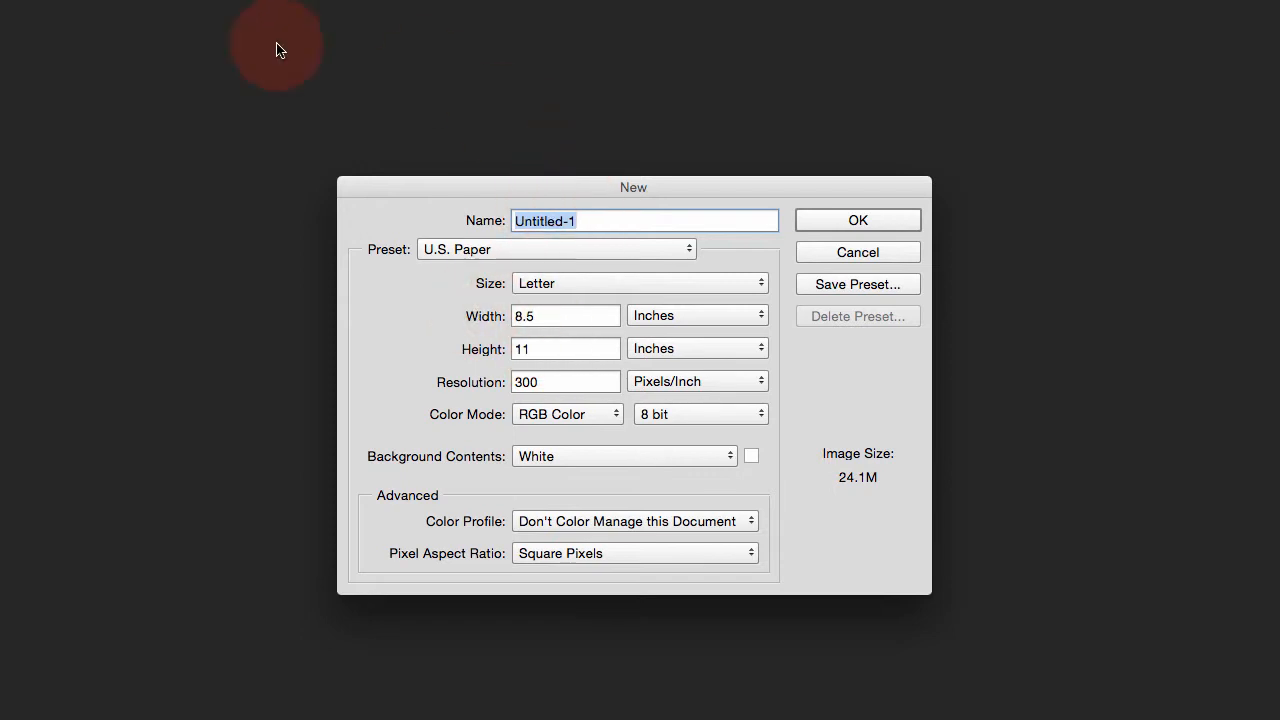
Set the new document's width to 11 inches, height to 8.5 inches and resolution to 72 pixels/inch.
{"action": "left_click", "coordinate": [546, 318]}
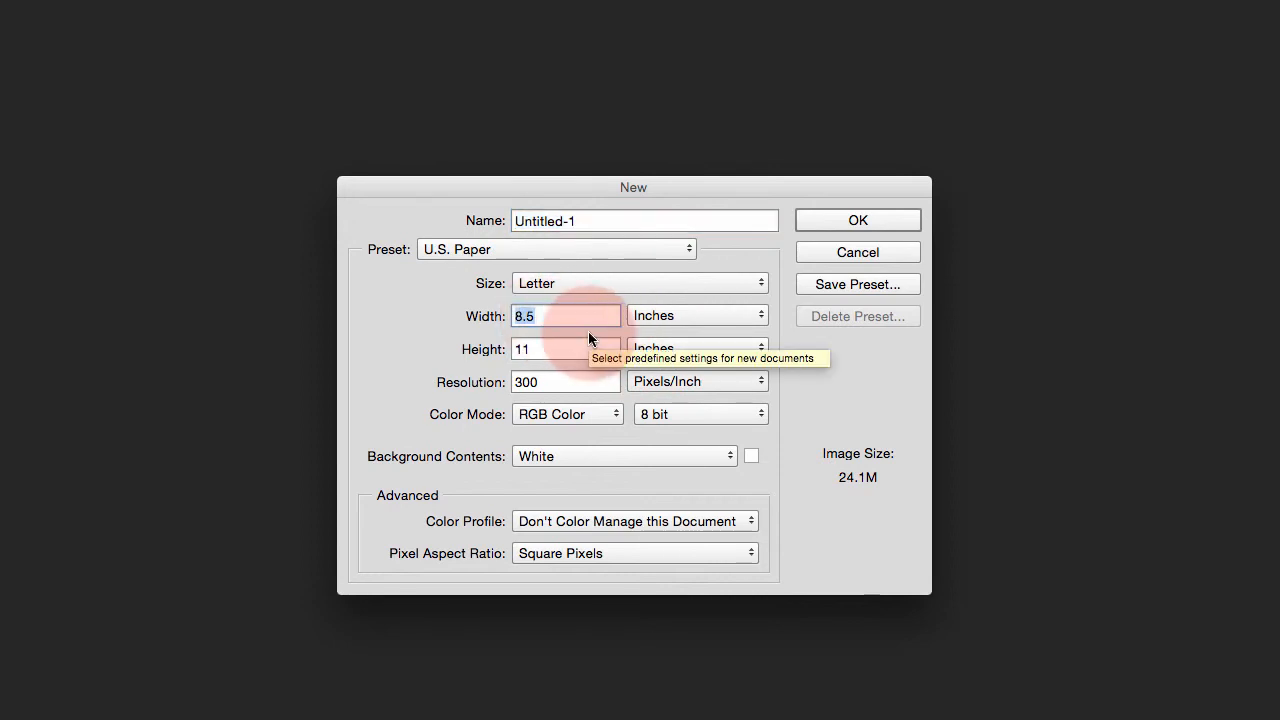
{"action": "type", "text": "11"}
{"action": "left_click", "coordinate": [551, 346]}
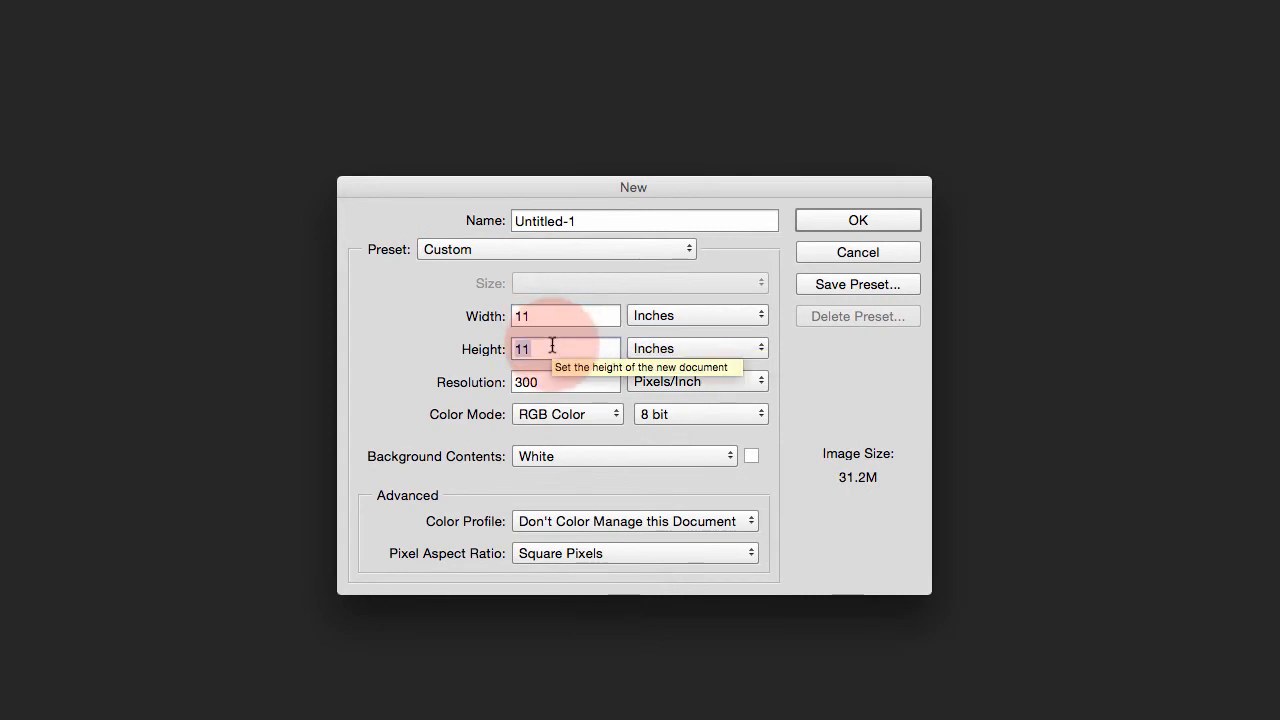
{"action": "type", "text": "8."}
{"action": "type", "text": "5"}
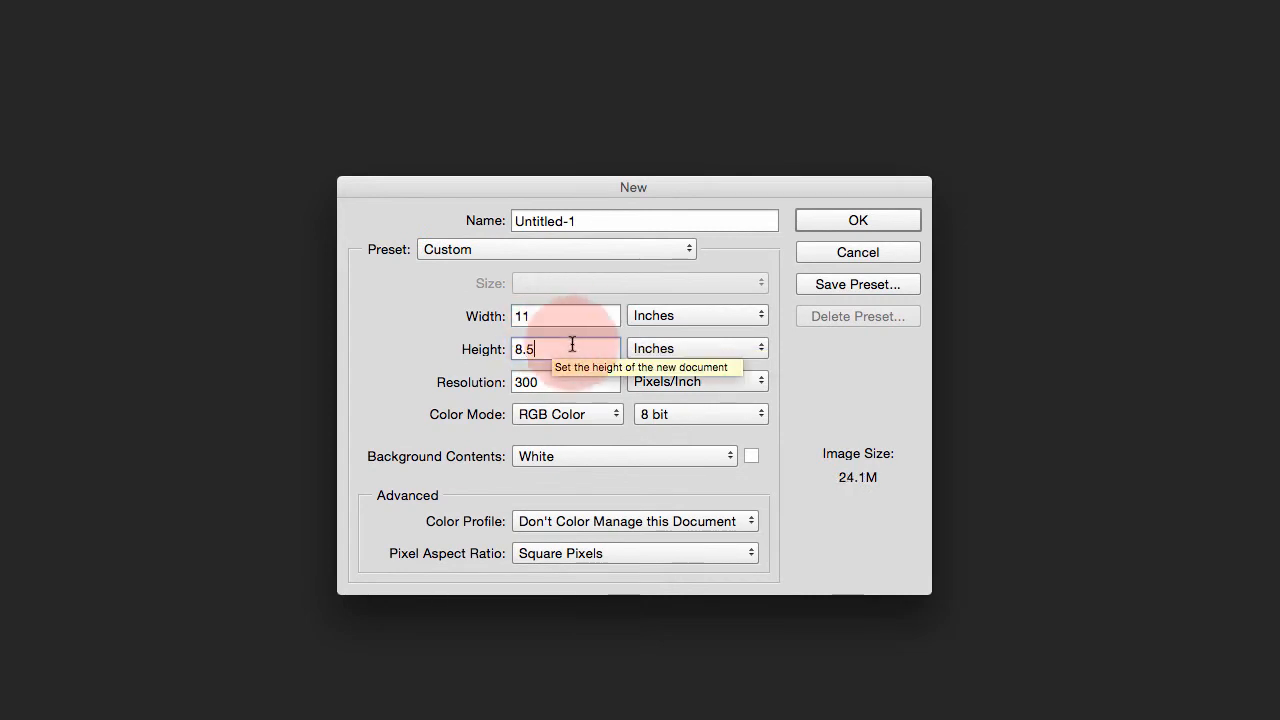
{"action": "key", "text": "Tab"}
{"action": "type", "text": "72"}
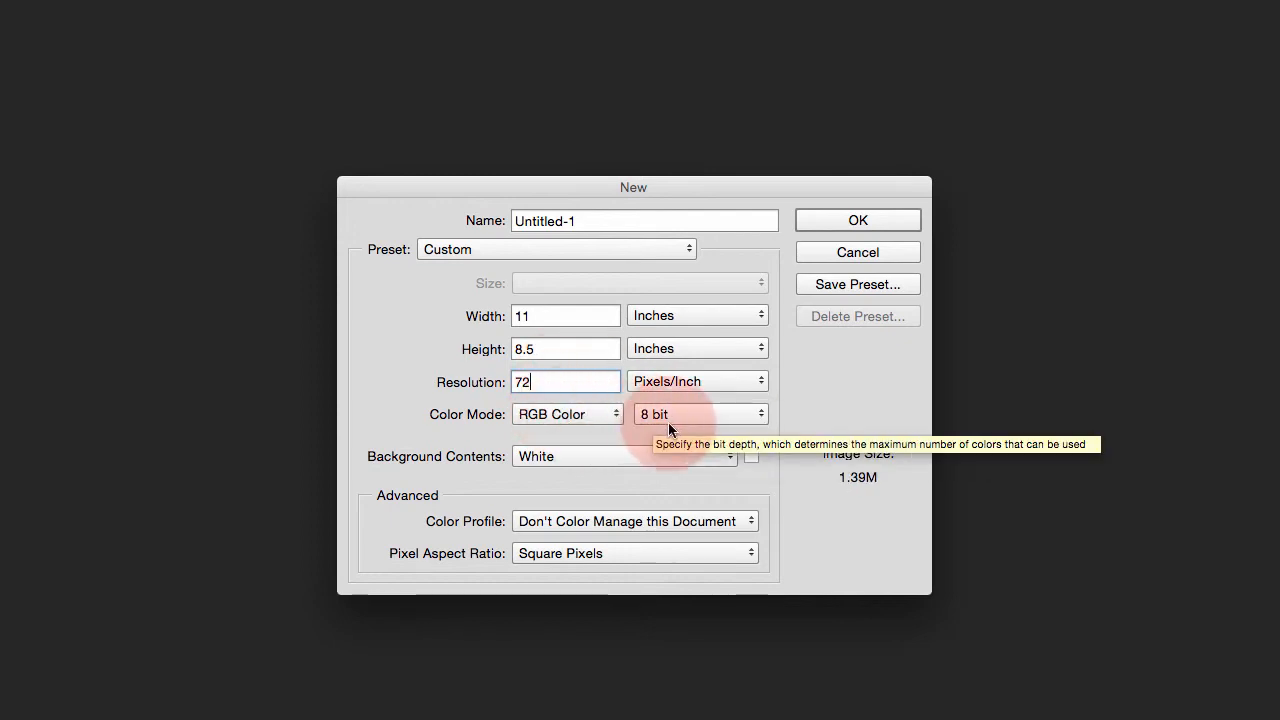
Set the background contents to Transparent and create the new document.
{"action": "left_click", "coordinate": [585, 461]}
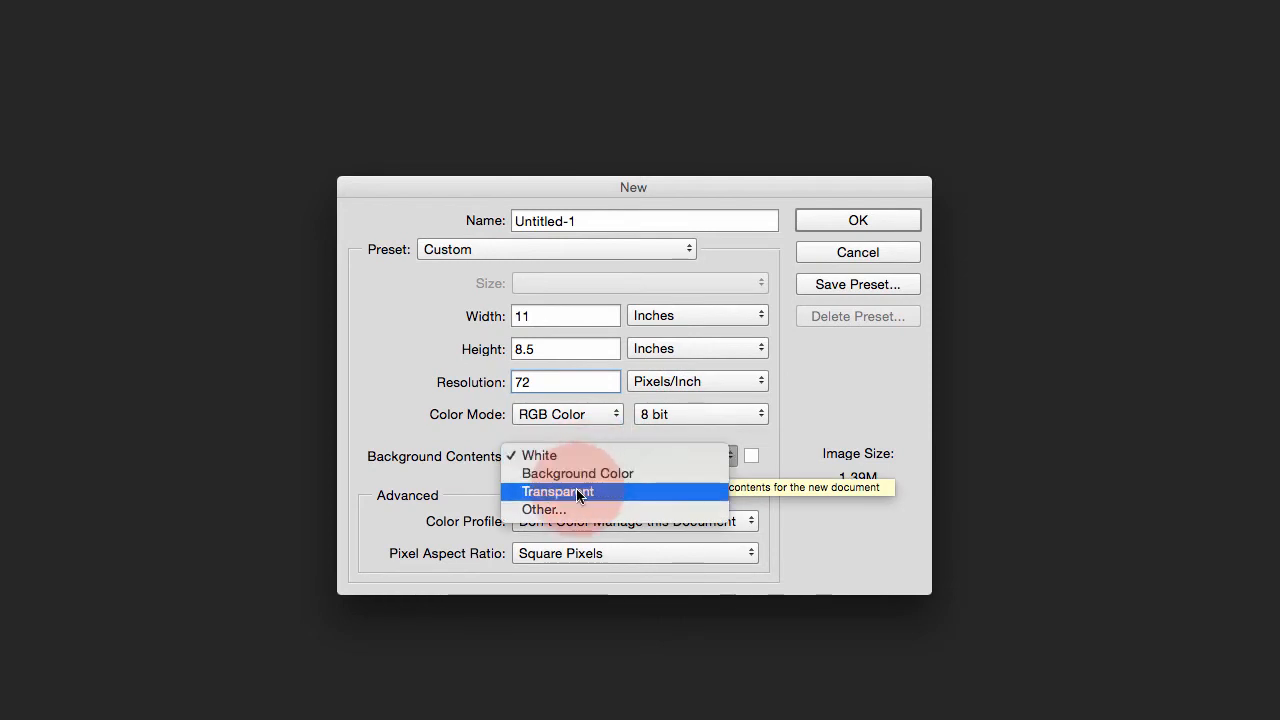
{"action": "left_click", "coordinate": [578, 492]}
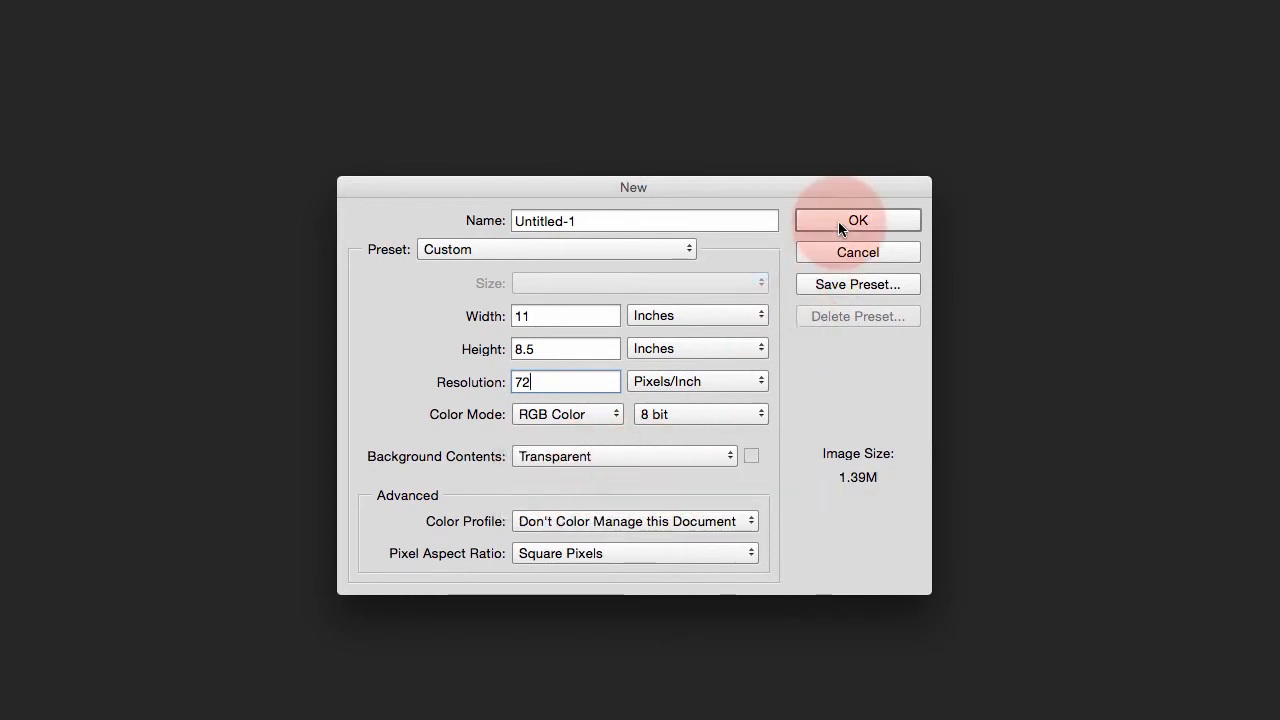
{"action": "left_click", "coordinate": [858, 220]}
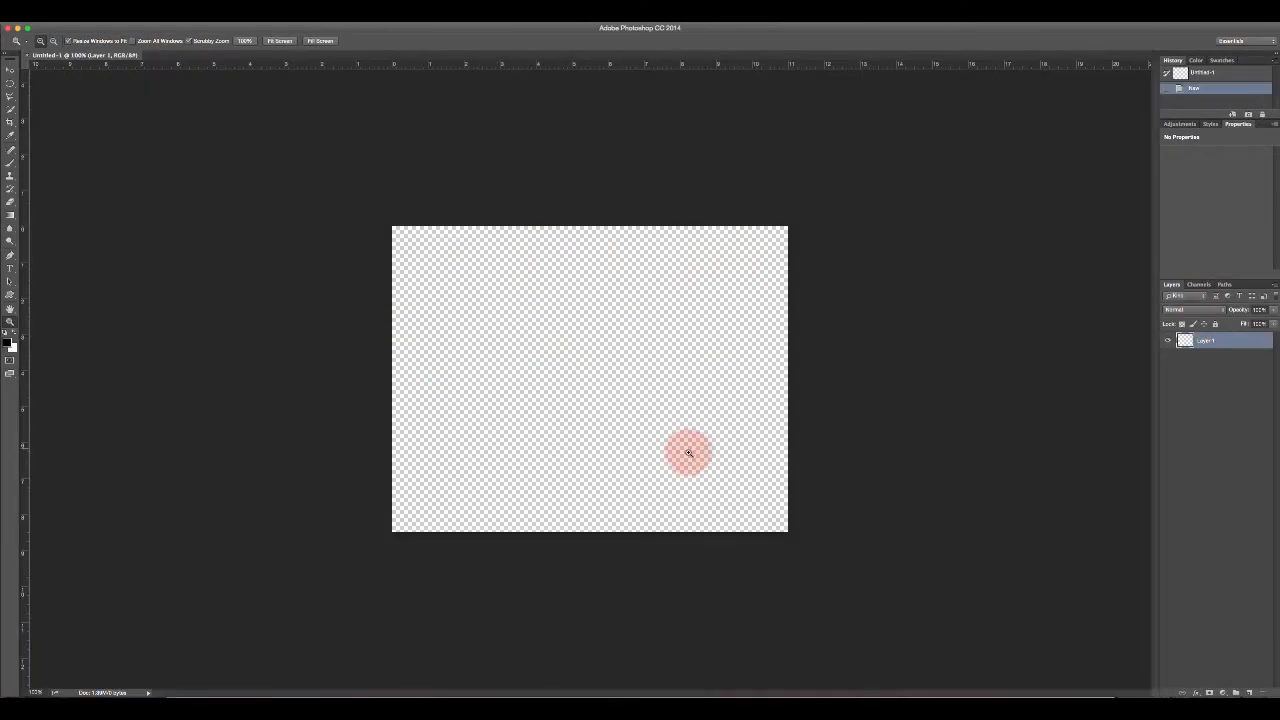
Switch to Adobe Bridge and open the Castles folder within Stock Architecture.
{"action": "mouse_move", "coordinate": [923, 692]}
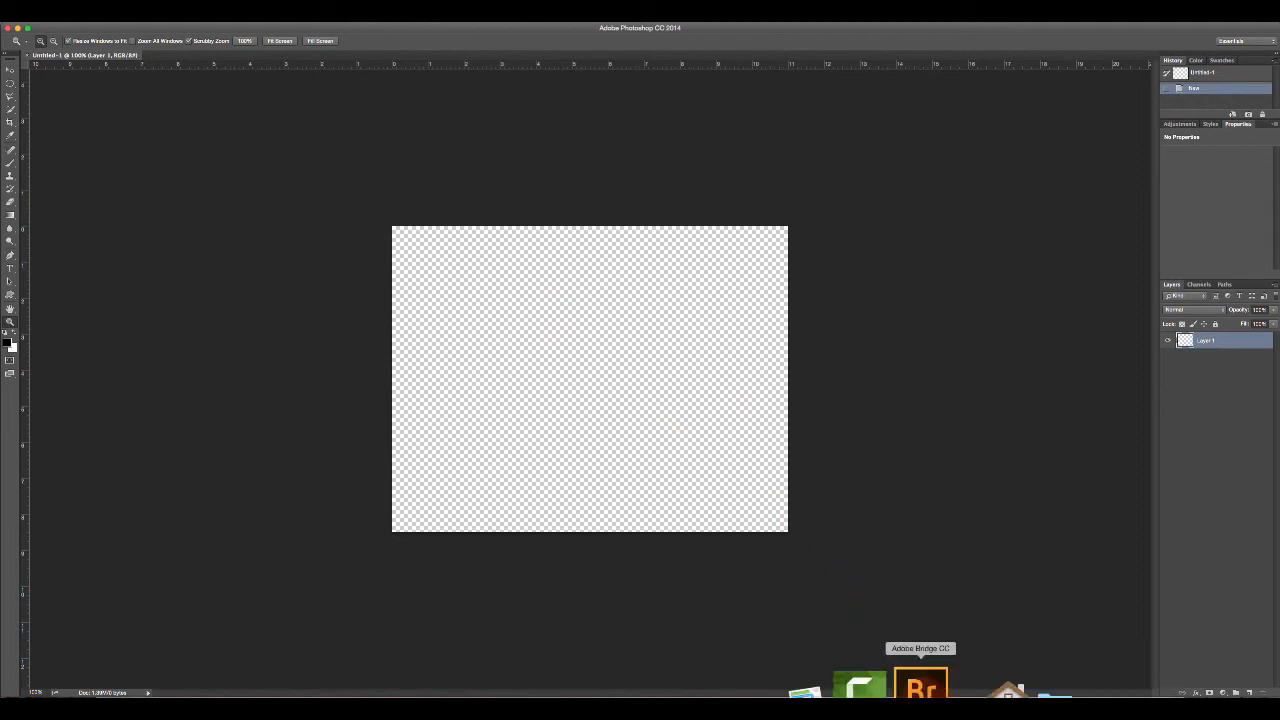
{"action": "left_click", "coordinate": [919, 686]}
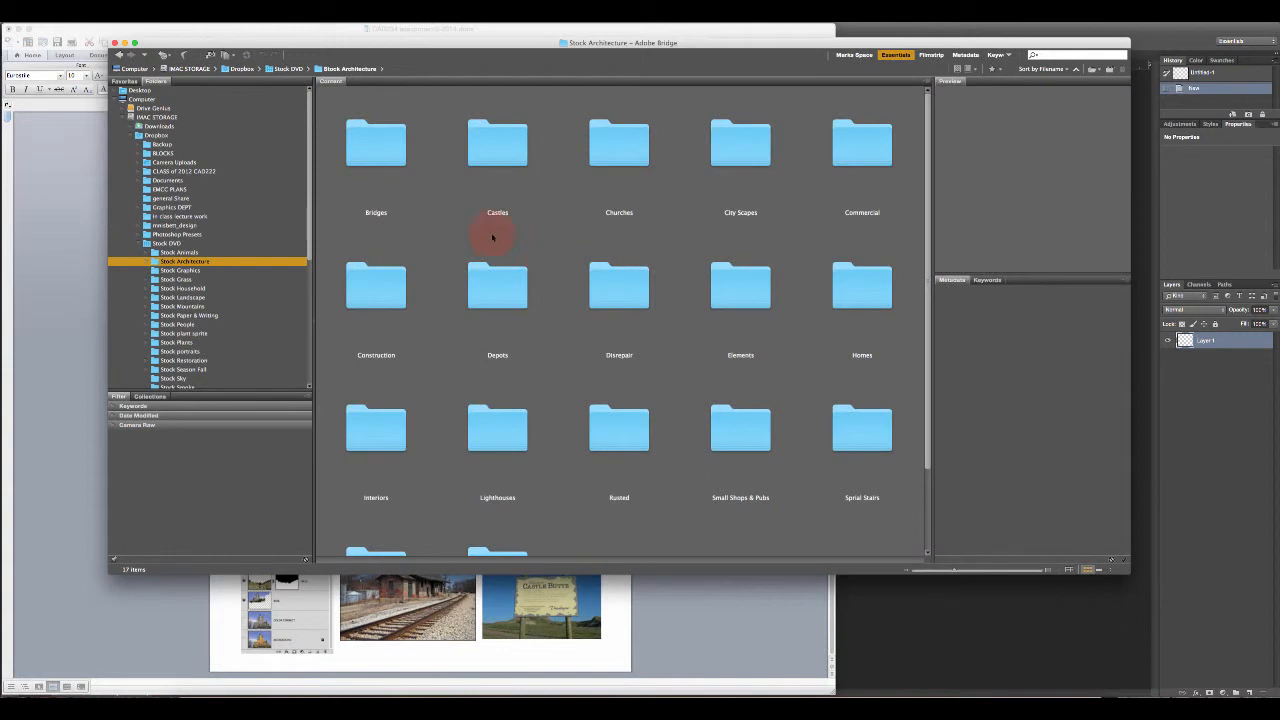
{"action": "double_click", "coordinate": [494, 137]}
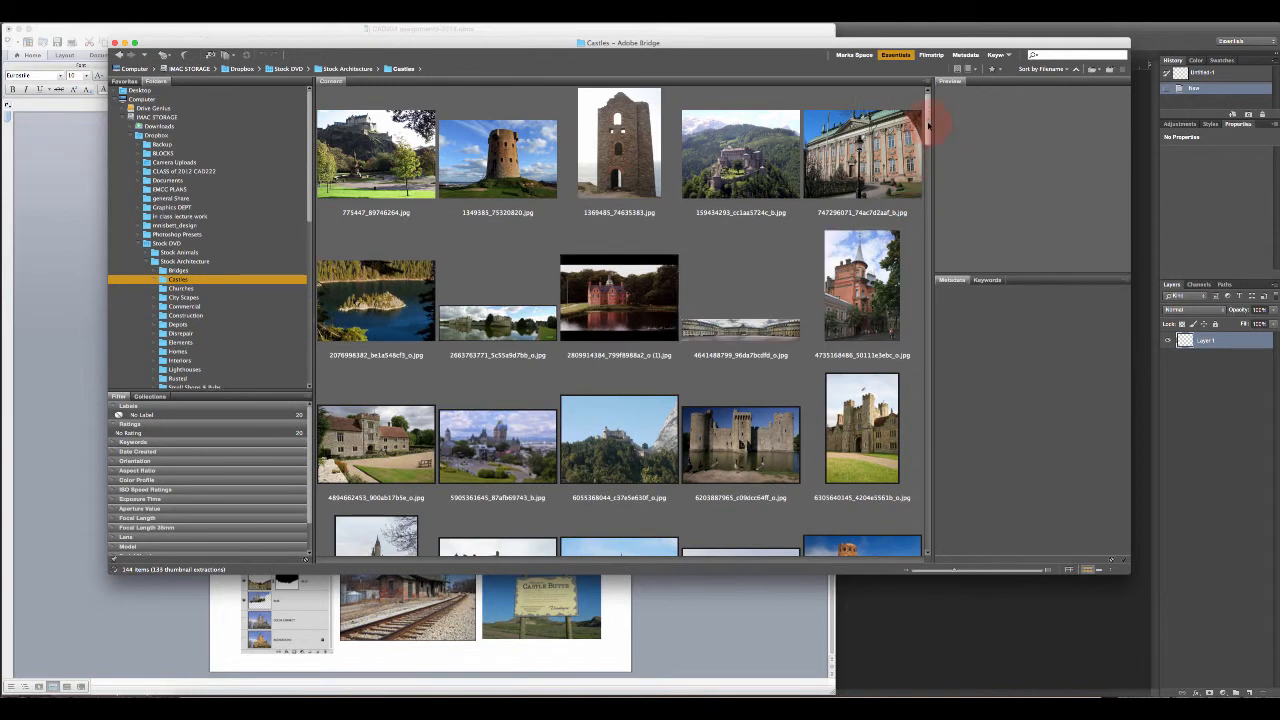
Find the castle photo Texture BW.jpg near the end of the Castles folder and open it in Photoshop.
{"action": "left_click_drag", "start_coordinate": [928, 125], "coordinate": [928, 303]}
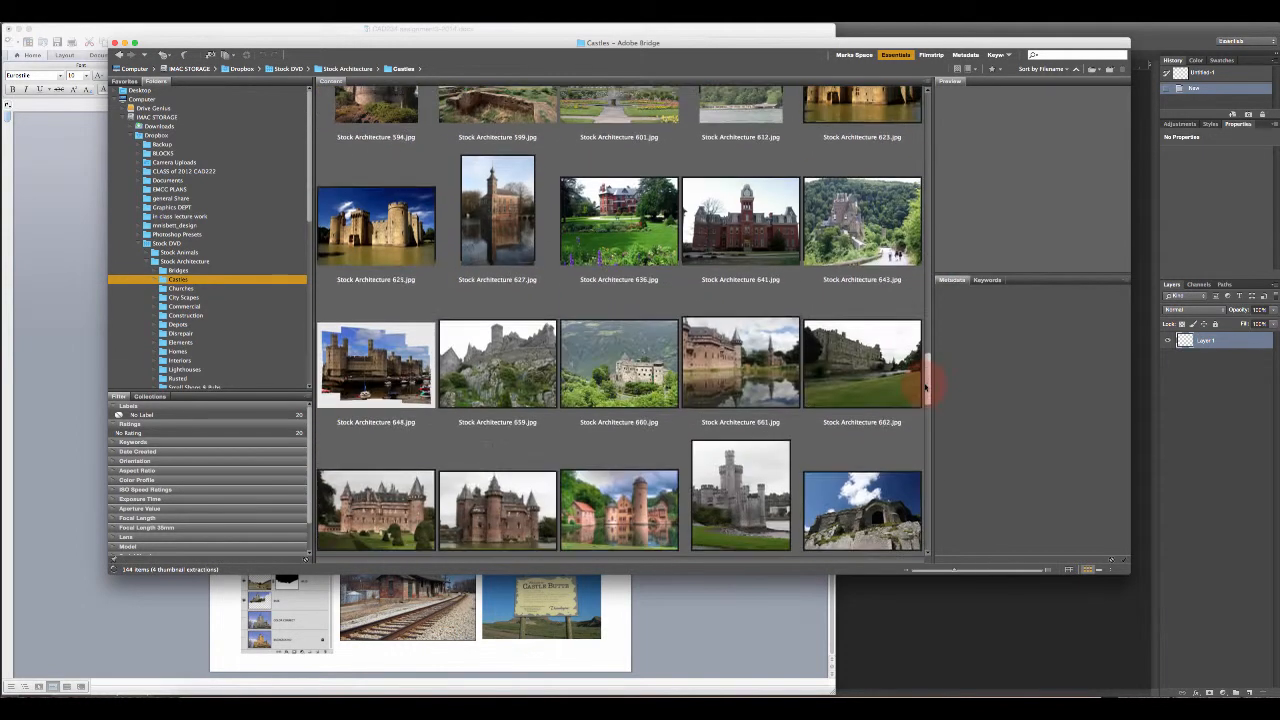
{"action": "left_click_drag", "start_coordinate": [926, 390], "coordinate": [941, 533]}
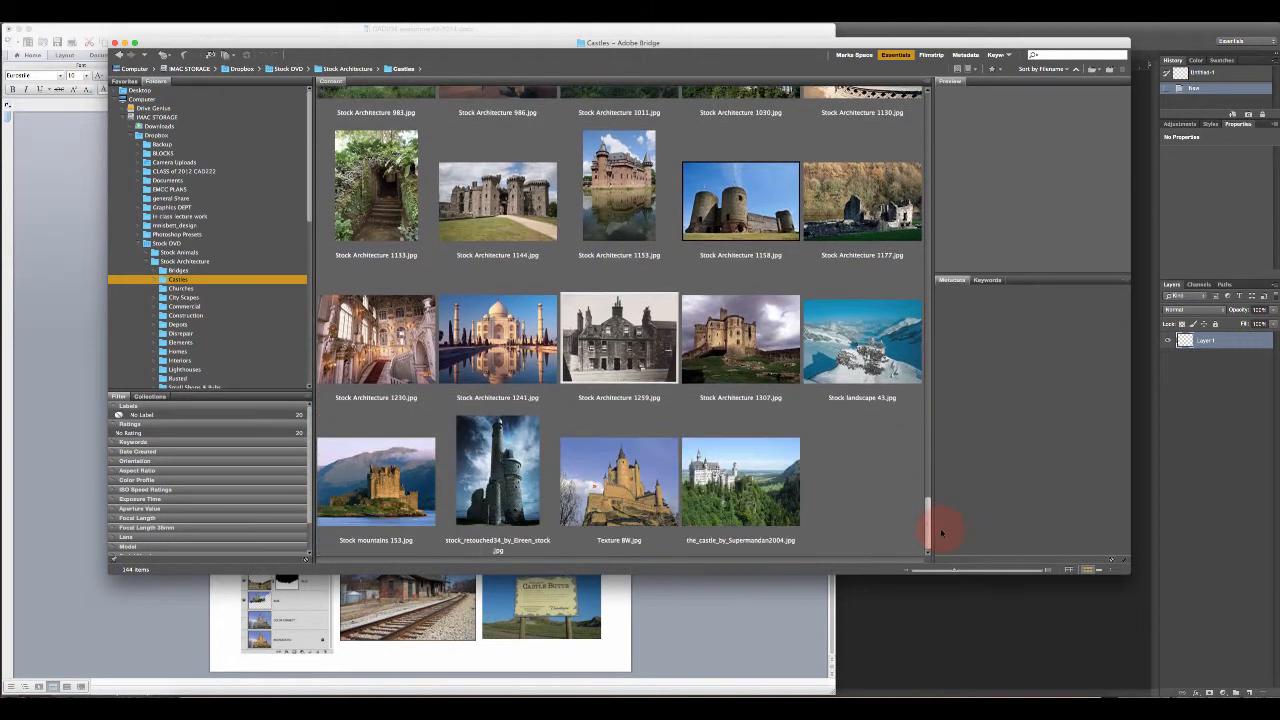
{"action": "left_click", "coordinate": [625, 482]}
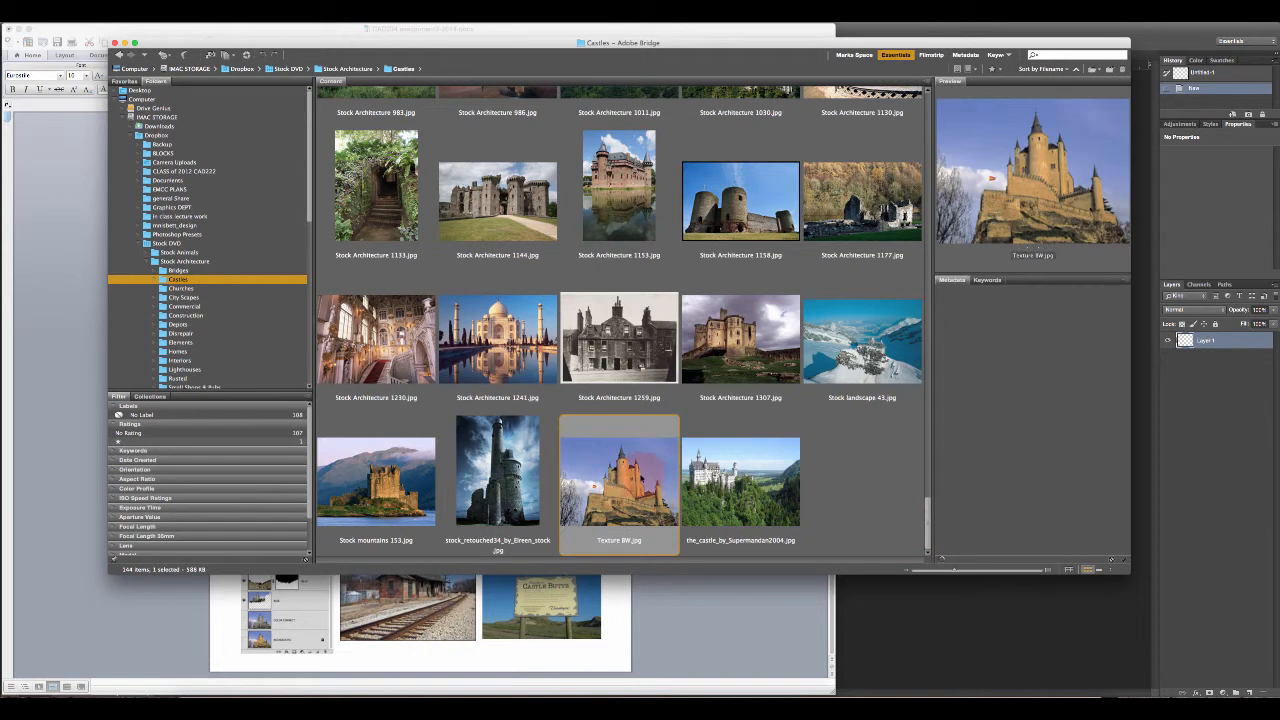
{"action": "right_click", "coordinate": [627, 477]}
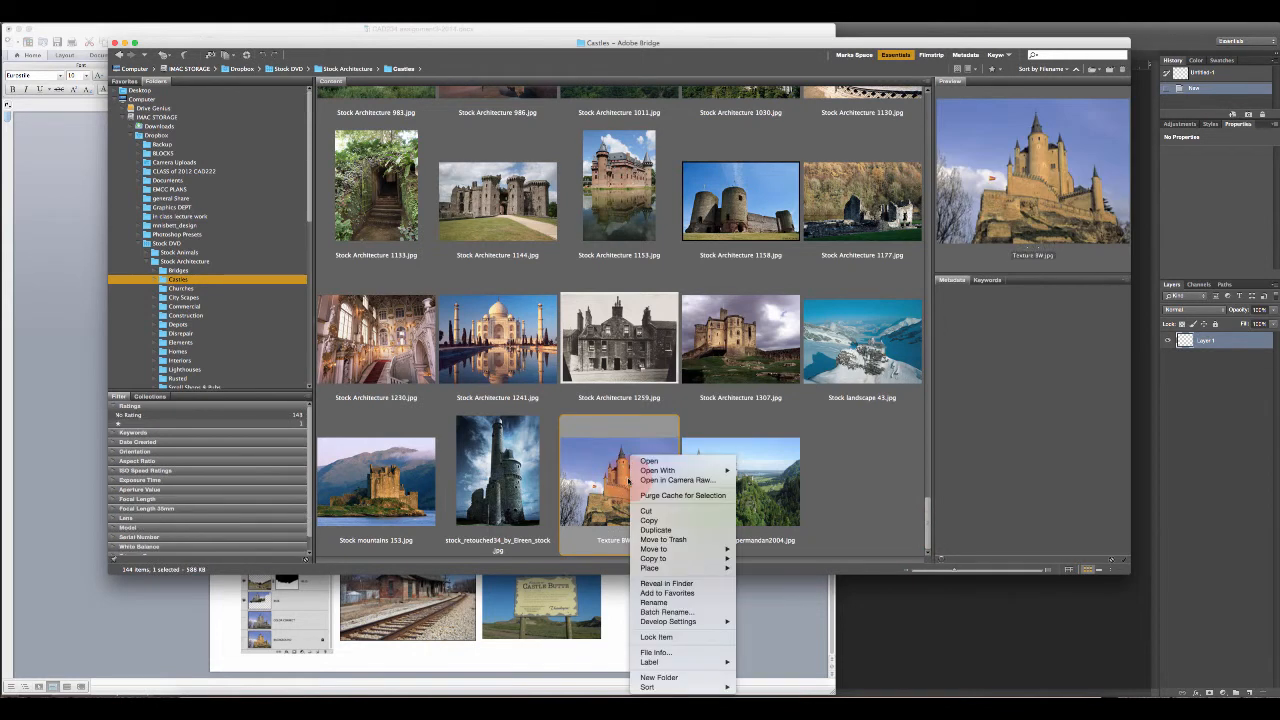
{"action": "left_click", "coordinate": [656, 460]}
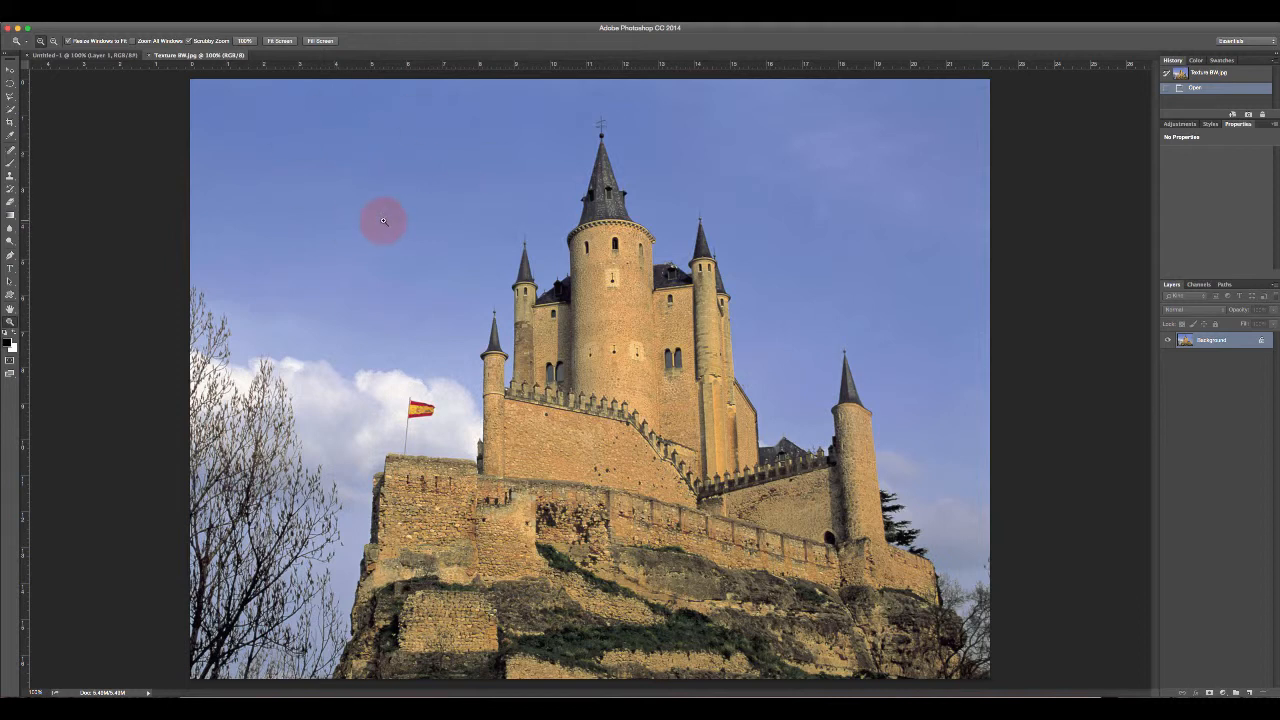
Bring the castle image into the Untitled-1 document as a new layer with the Move tool and scale it to about 36%.
{"action": "left_click", "coordinate": [10, 69]}
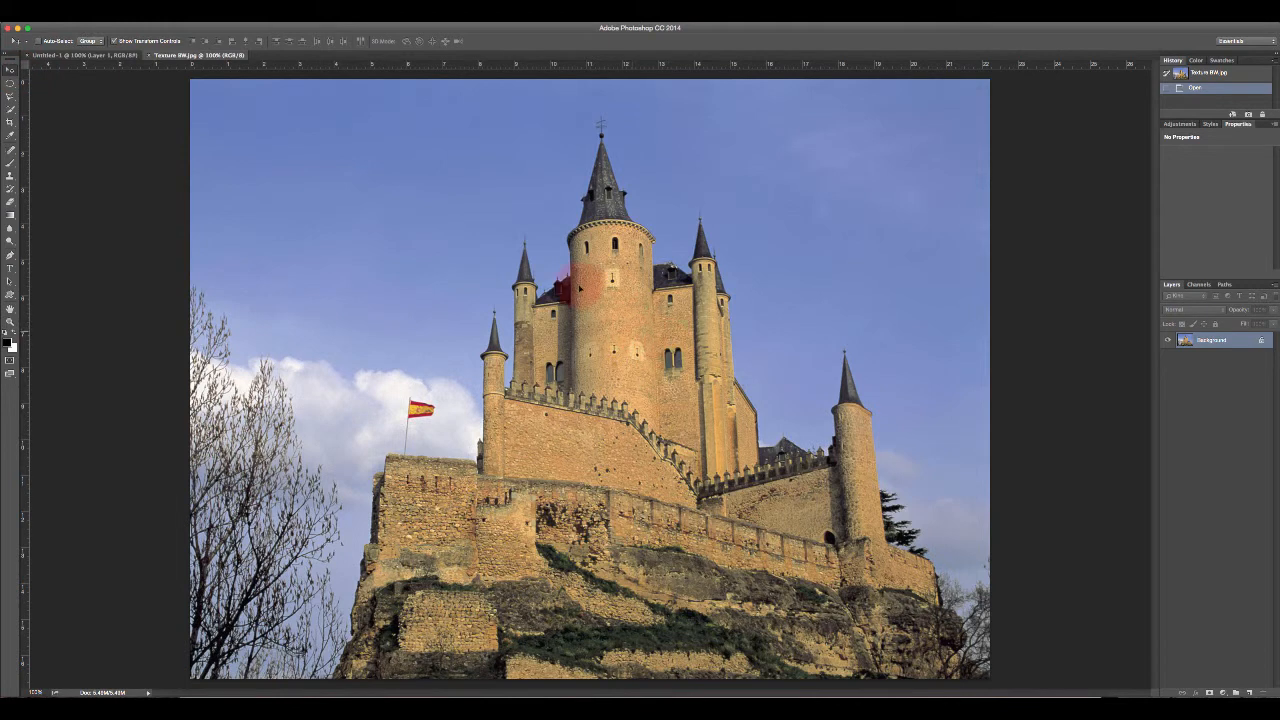
{"action": "left_click", "coordinate": [90, 55]}
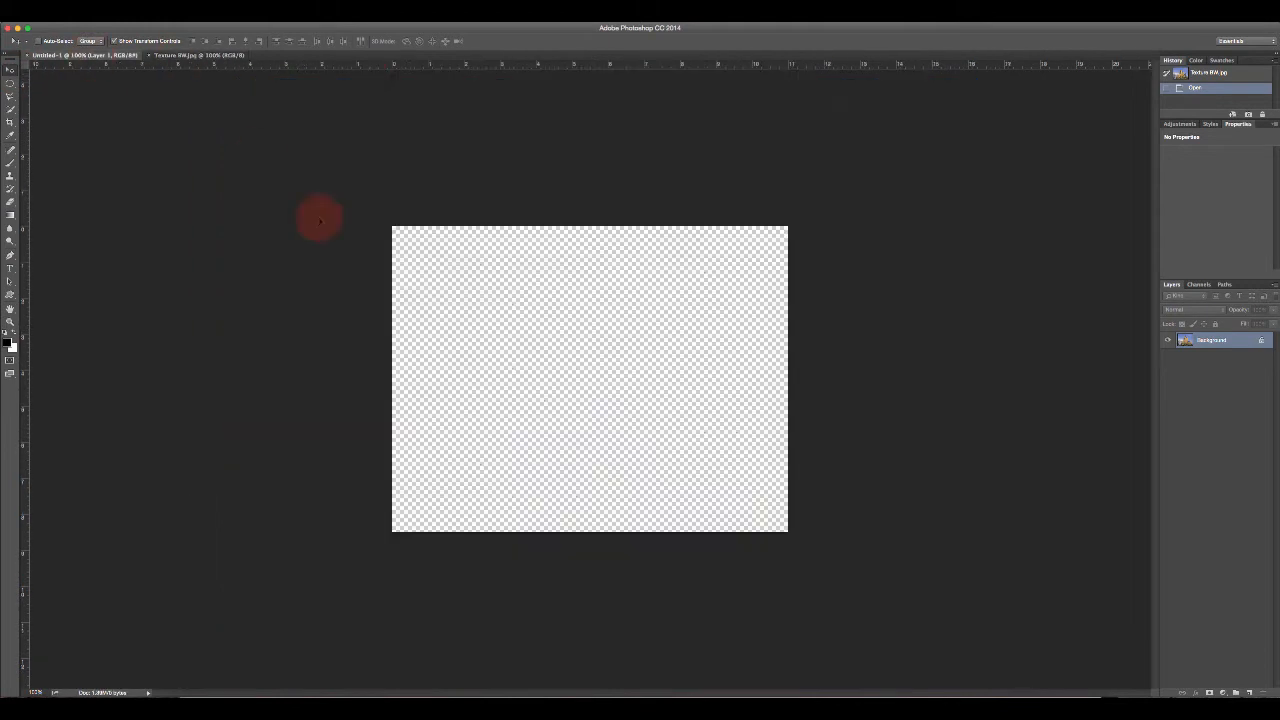
{"action": "left_click_drag", "start_coordinate": [531, 354], "coordinate": [666, 337]}
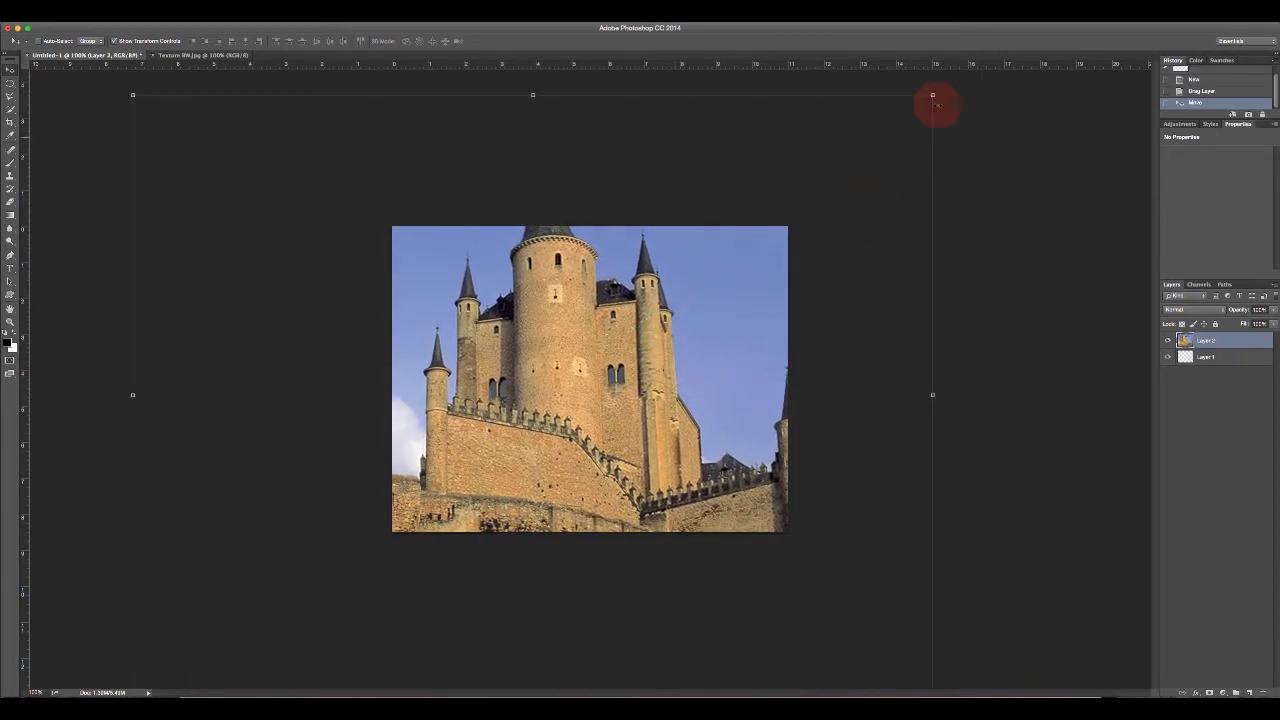
{"action": "left_click_drag", "start_coordinate": [932, 95], "coordinate": [429, 466]}
{"action": "left_click_drag", "start_coordinate": [317, 537], "coordinate": [626, 297]}
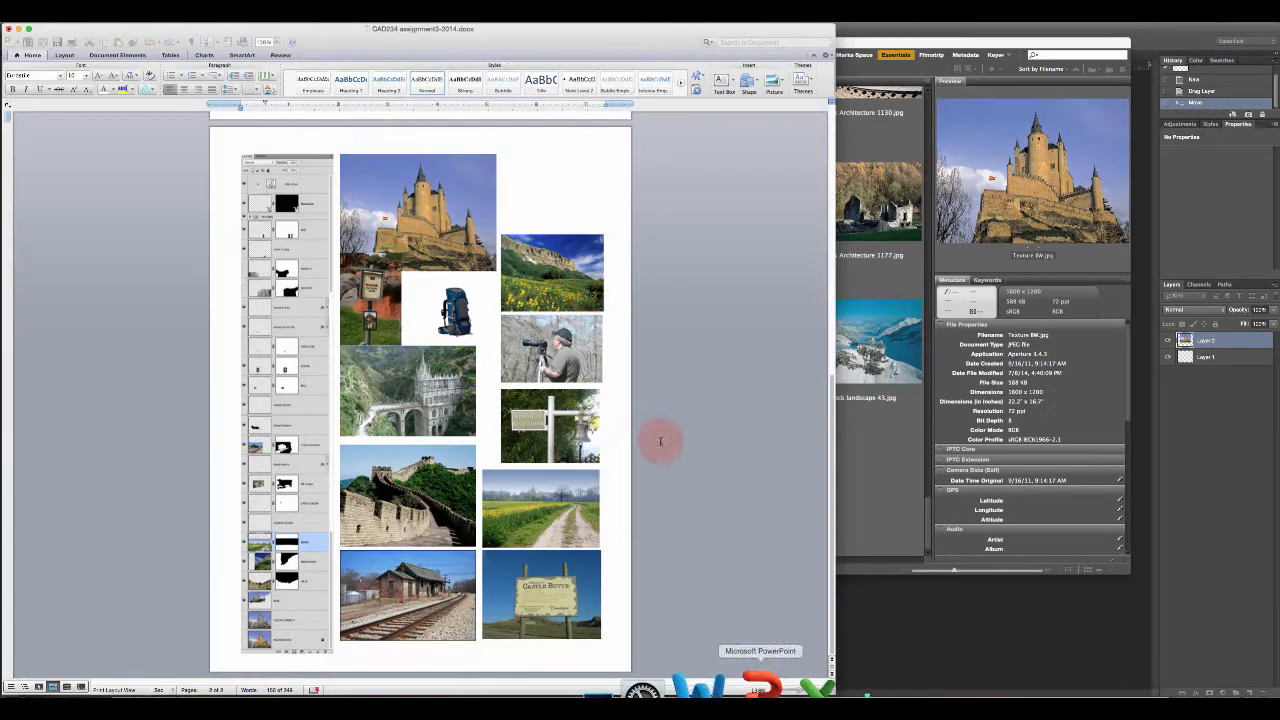
Check the finished montage example in the Word assignment document and return to Photoshop.
{"action": "left_click", "coordinate": [647, 686]}
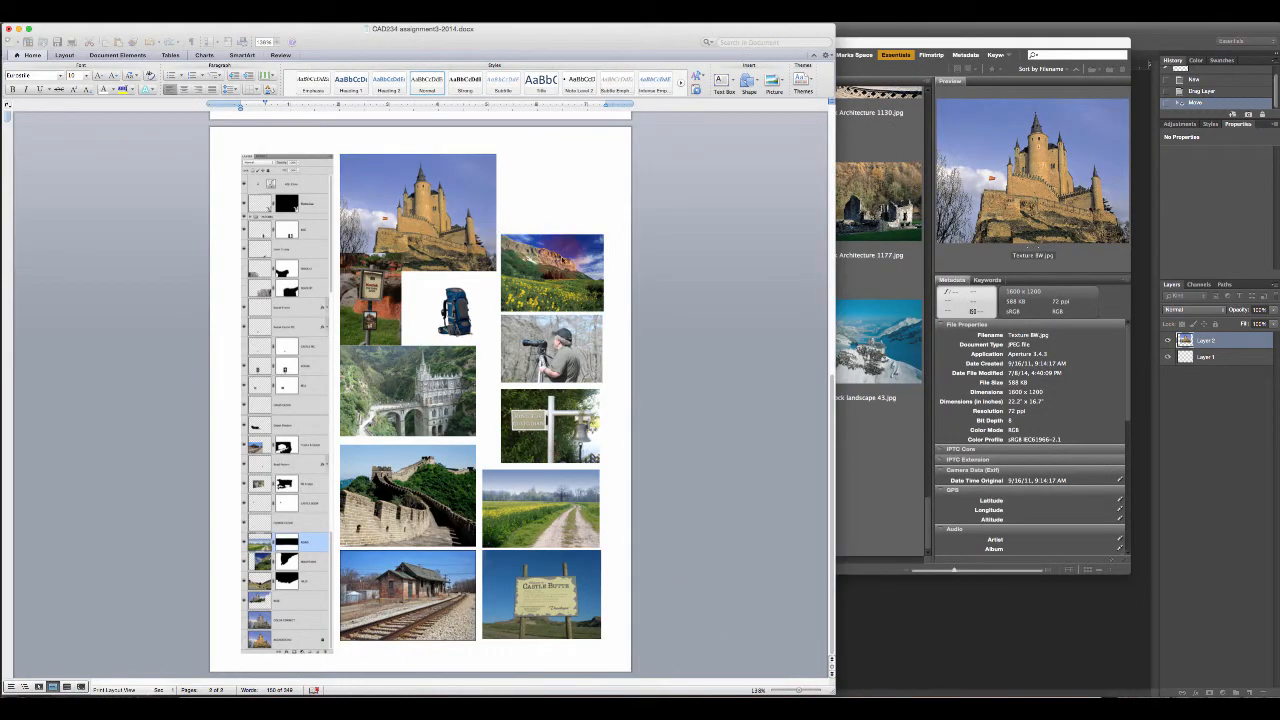
{"action": "left_click_drag", "start_coordinate": [831, 420], "coordinate": [833, 241]}
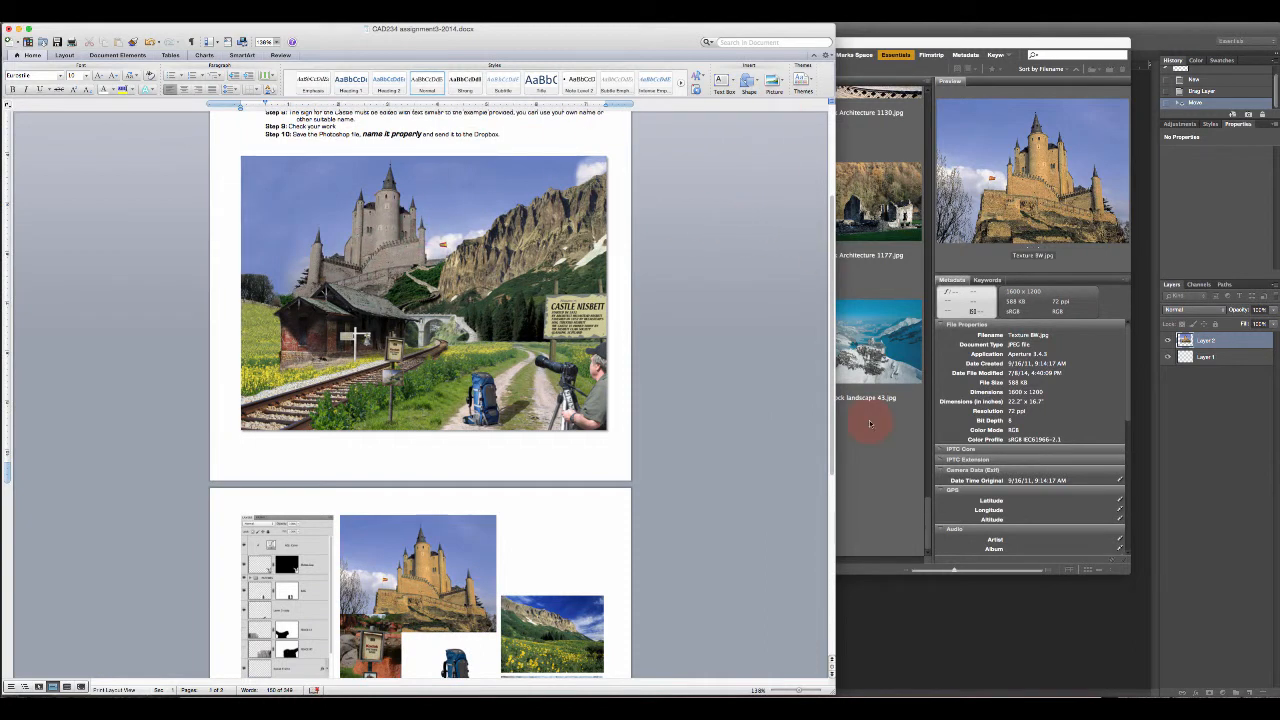
{"action": "left_click", "coordinate": [890, 613]}
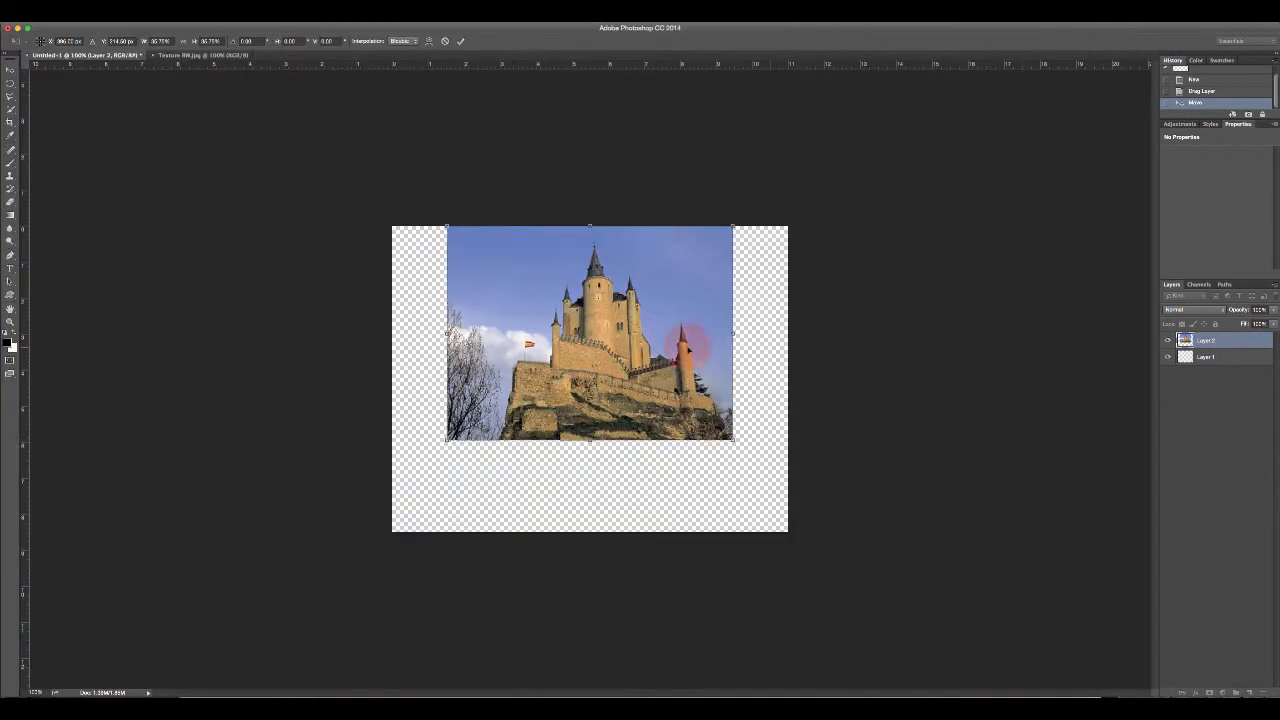
Move the scaled castle into the upper-left corner of the canvas and commit the transform.
{"action": "left_click_drag", "start_coordinate": [630, 343], "coordinate": [565, 345]}
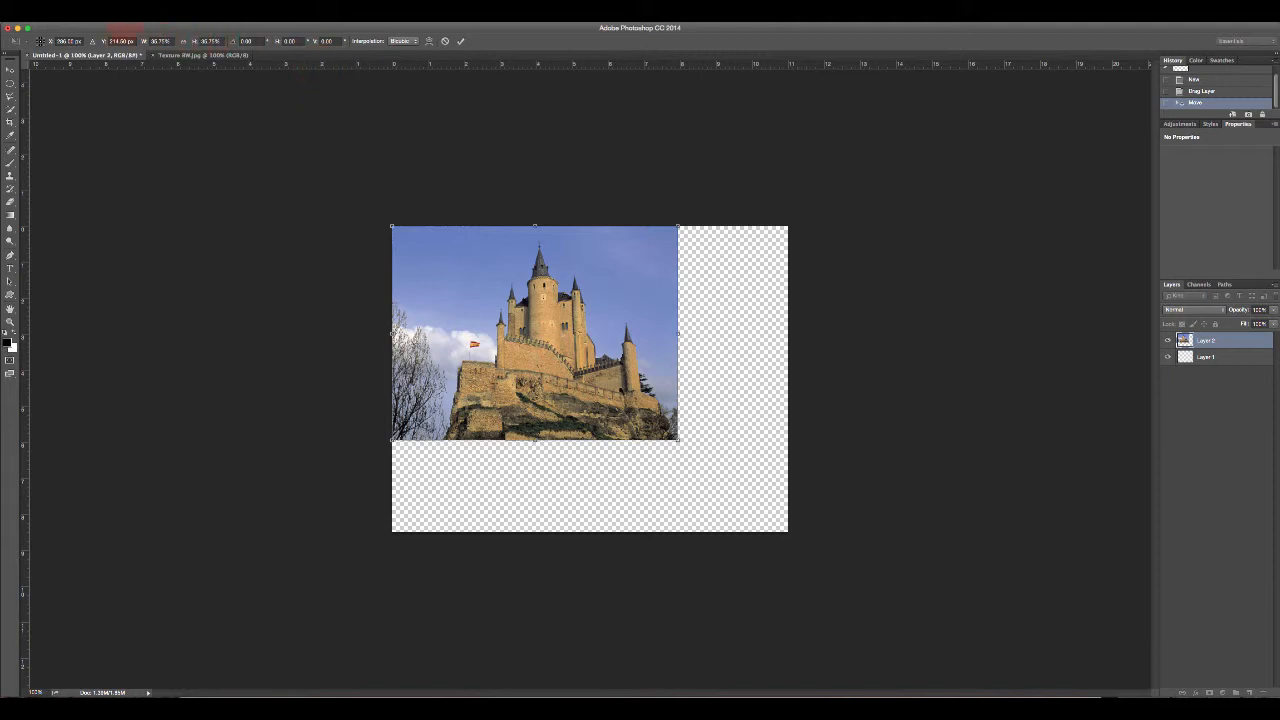
{"action": "left_click", "coordinate": [130, 28]}
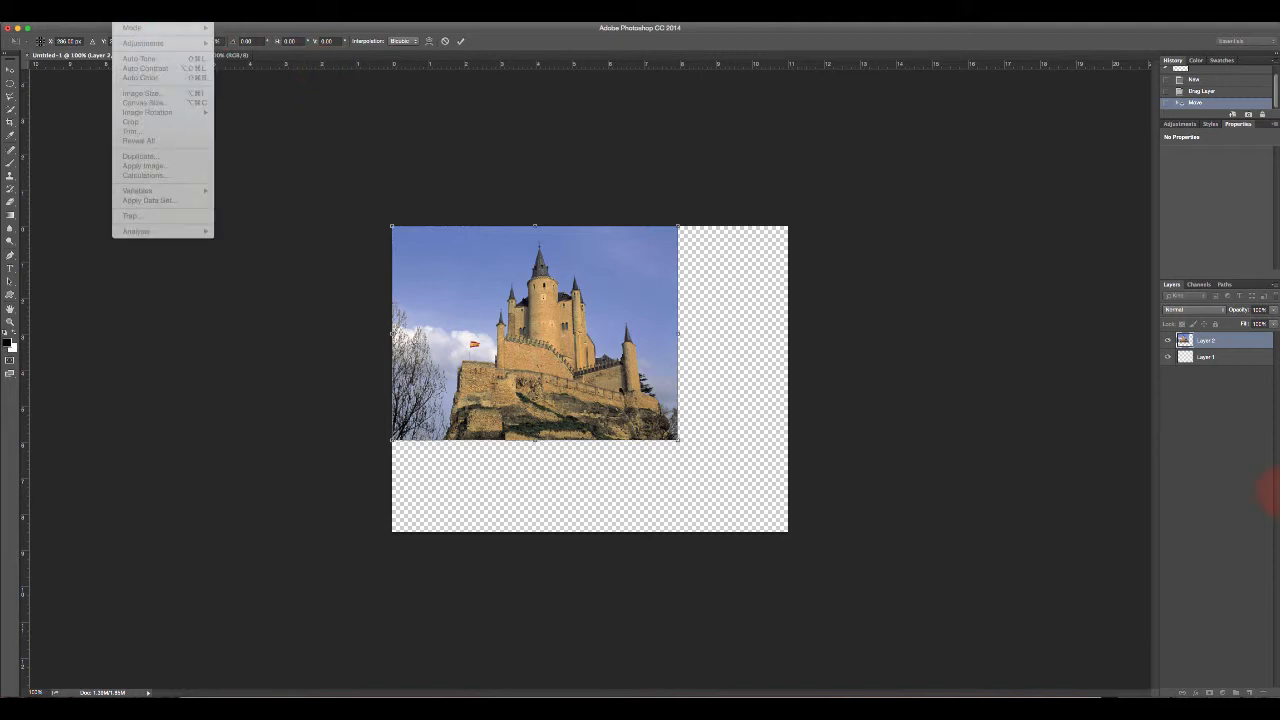
{"action": "left_click", "coordinate": [464, 46]}
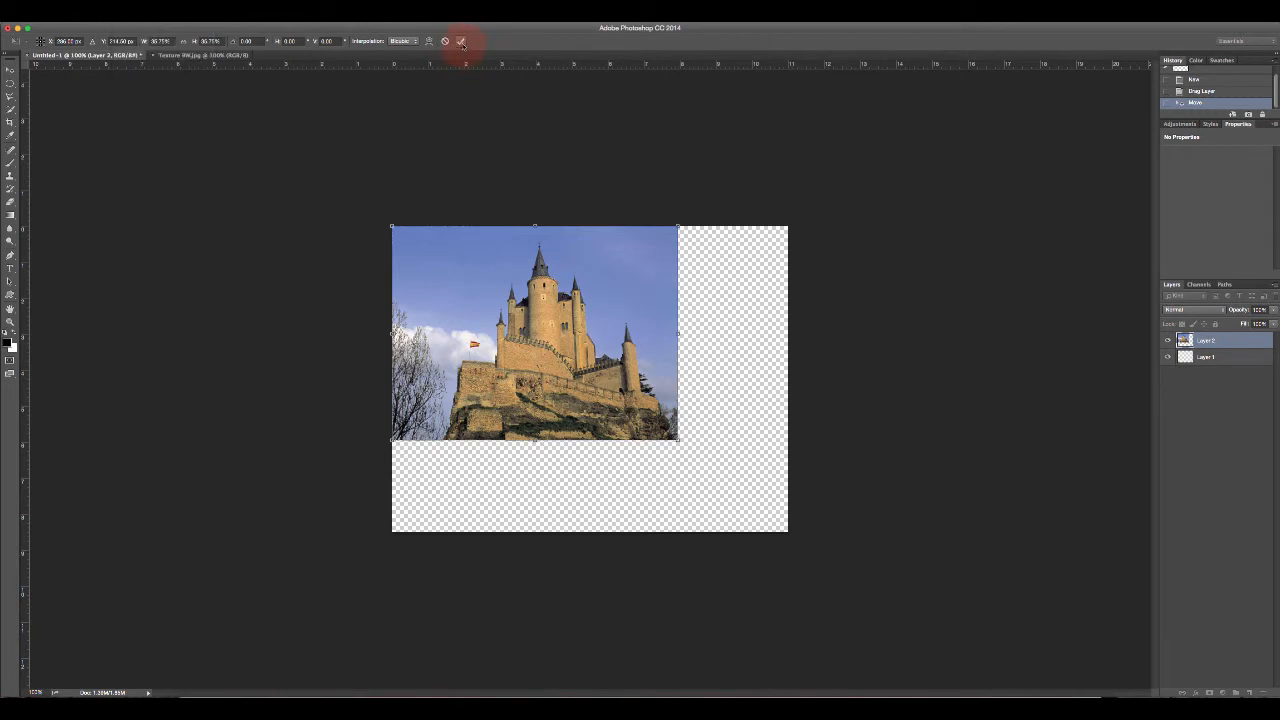
{"action": "left_click", "coordinate": [462, 43]}
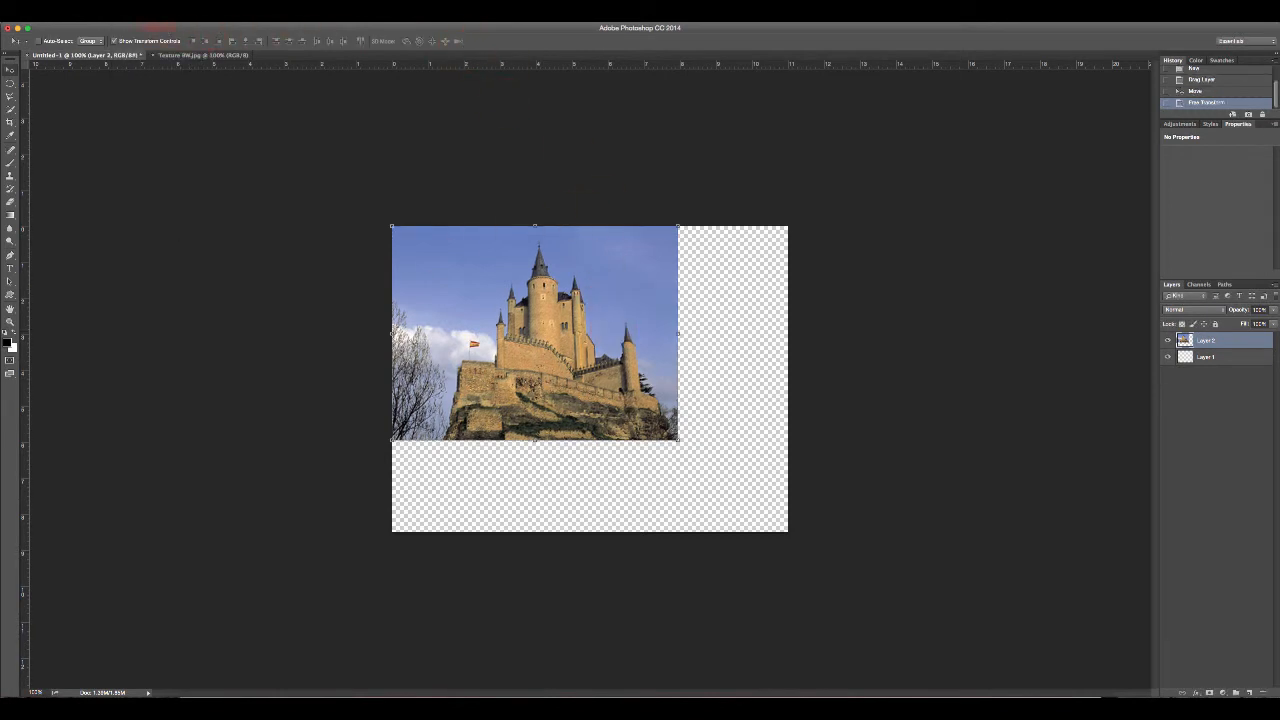
Apply a Hue/Saturation adjustment directly to the castle layer with saturation at -96.
{"action": "left_click", "coordinate": [125, 16]}
{"action": "mouse_move", "coordinate": [152, 45]}
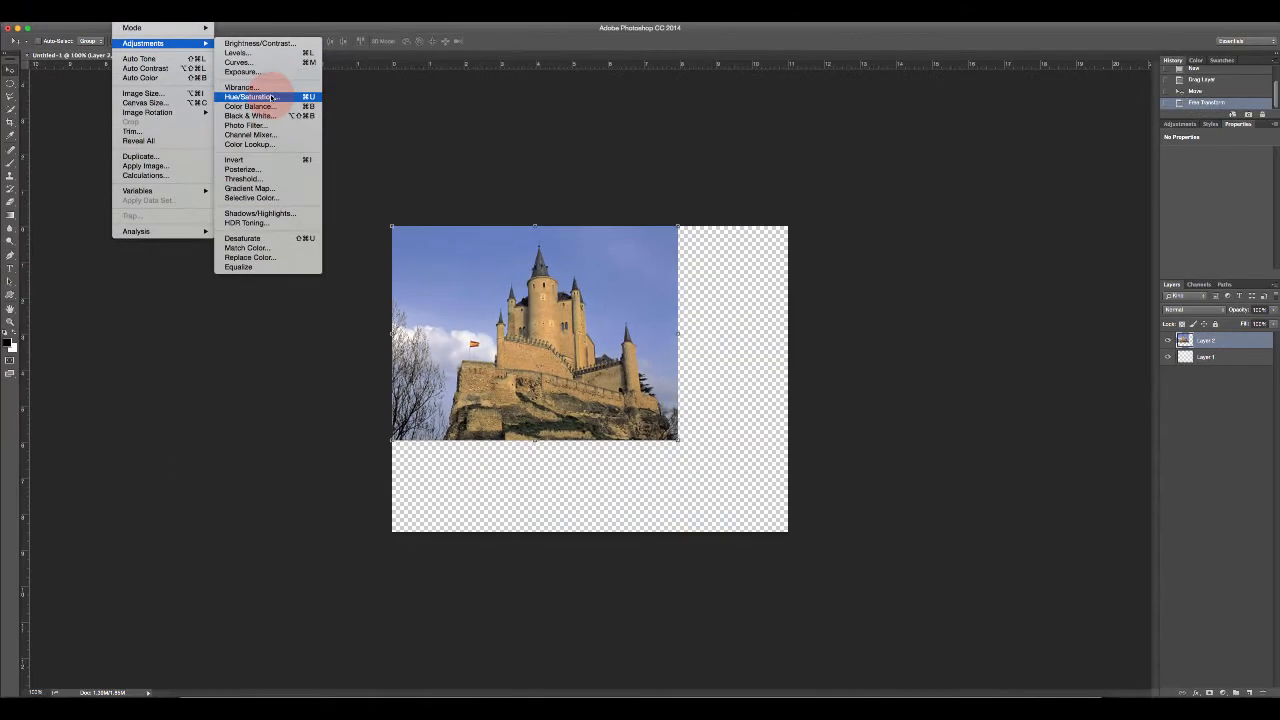
{"action": "left_click", "coordinate": [272, 97]}
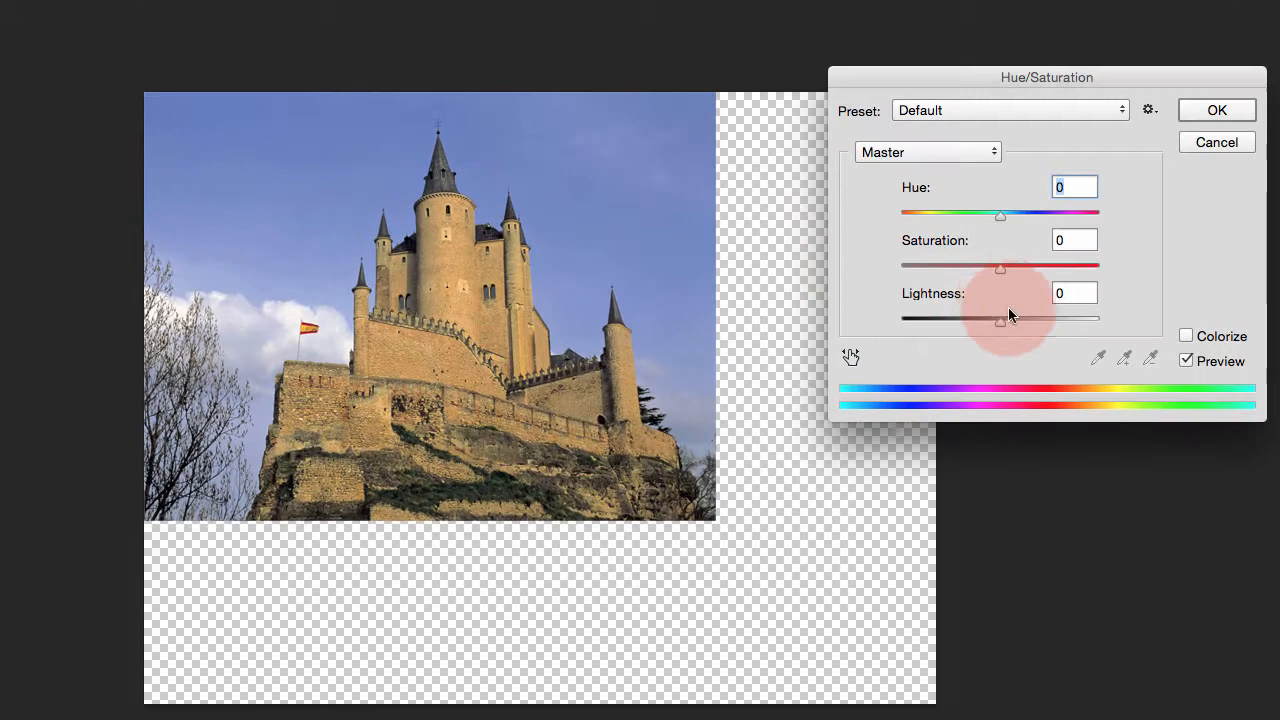
{"action": "left_click_drag", "start_coordinate": [1000, 277], "coordinate": [906, 266]}
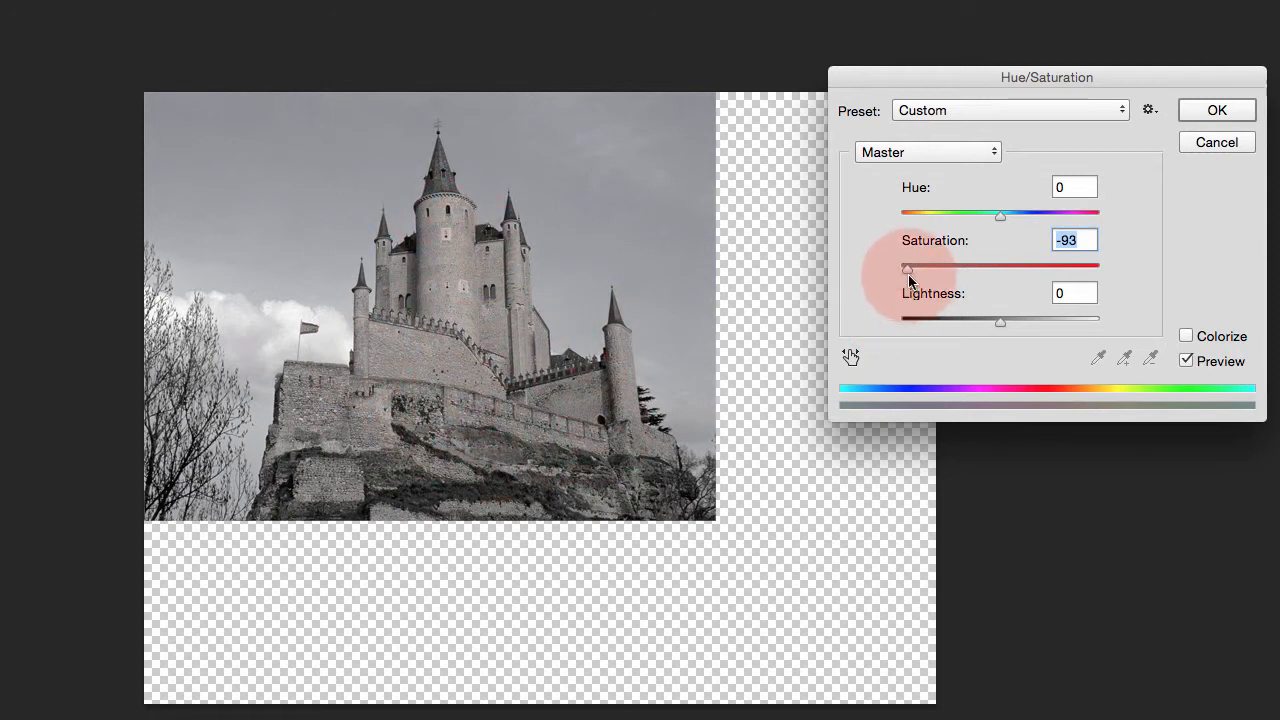
{"action": "left_click_drag", "start_coordinate": [910, 278], "coordinate": [998, 278]}
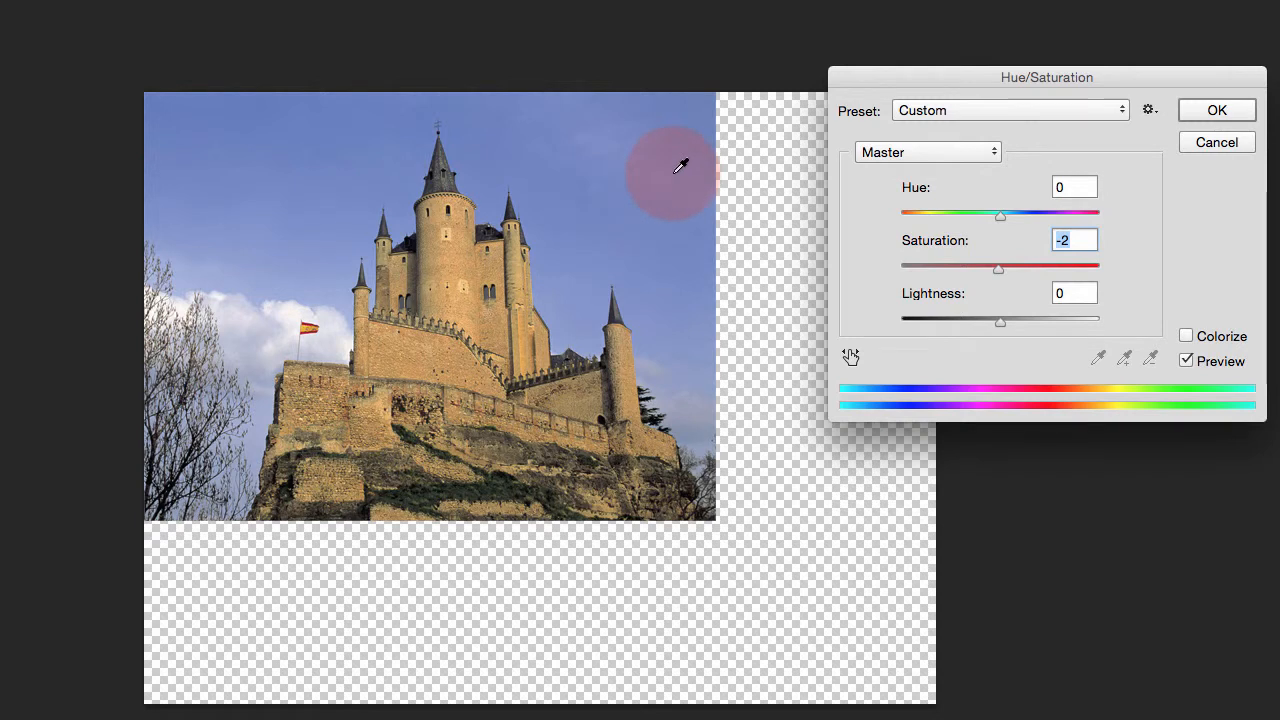
{"action": "left_click_drag", "start_coordinate": [993, 270], "coordinate": [905, 267]}
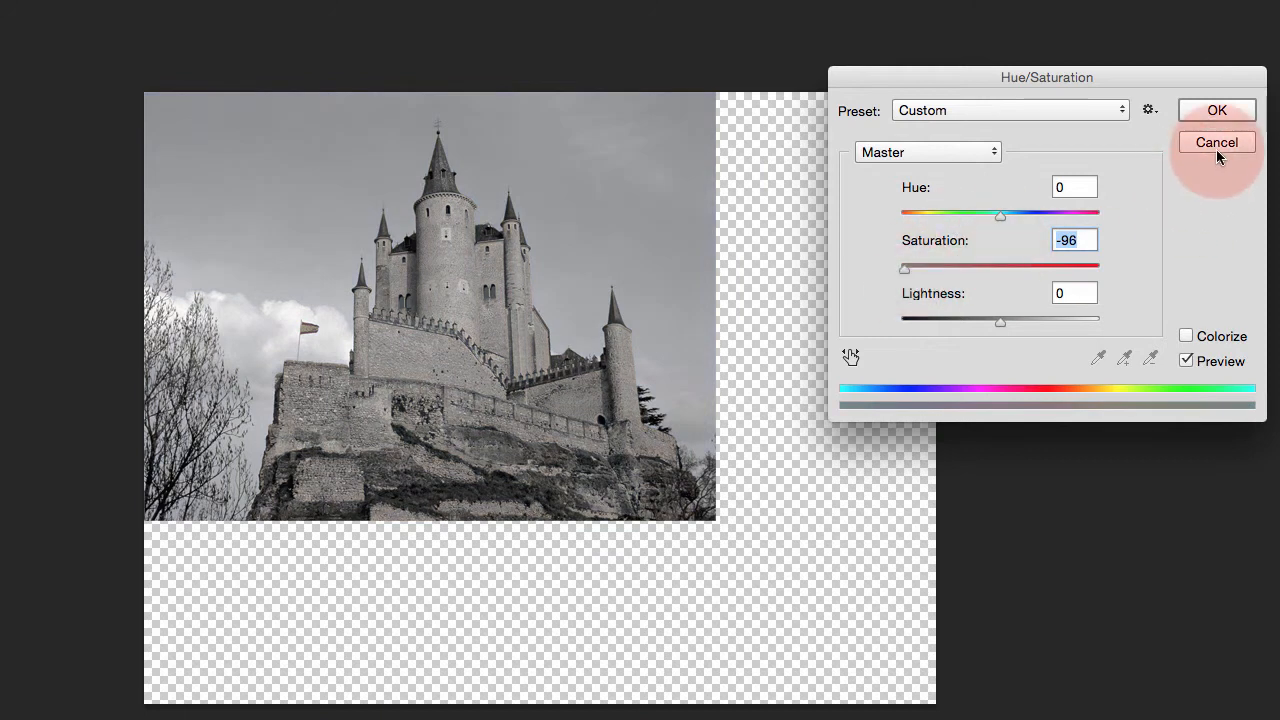
{"action": "left_click", "coordinate": [1218, 113]}
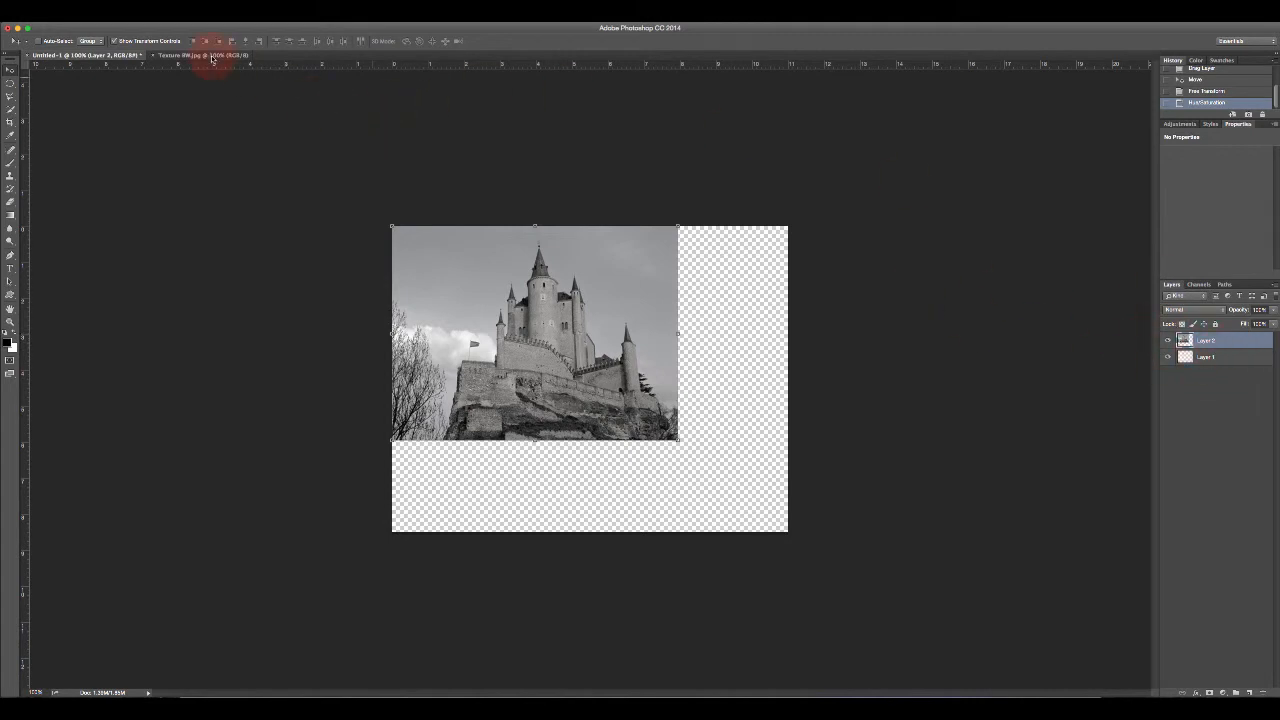
Try to restore the castle layer's color with a second Hue/Saturation adjustment at saturation +98.
{"action": "left_click", "coordinate": [143, 24]}
{"action": "mouse_move", "coordinate": [185, 43]}
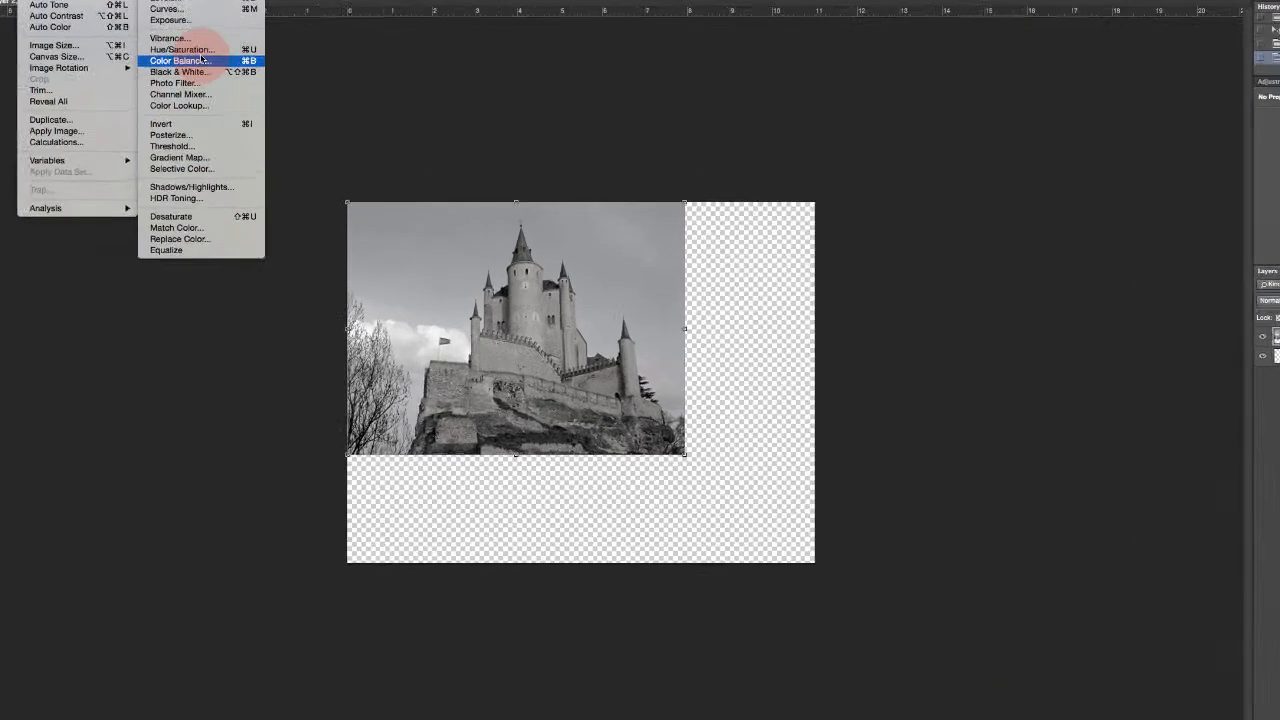
{"action": "left_click", "coordinate": [250, 96]}
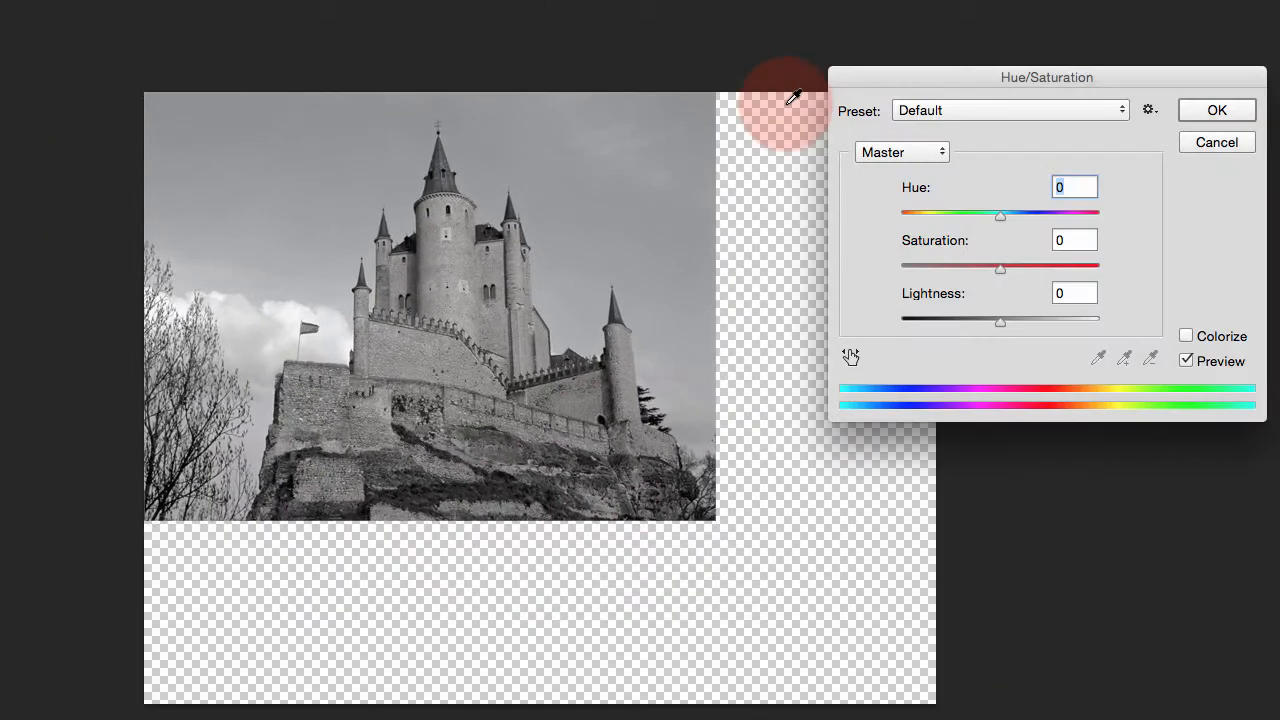
{"action": "left_click_drag", "start_coordinate": [1000, 270], "coordinate": [1097, 270]}
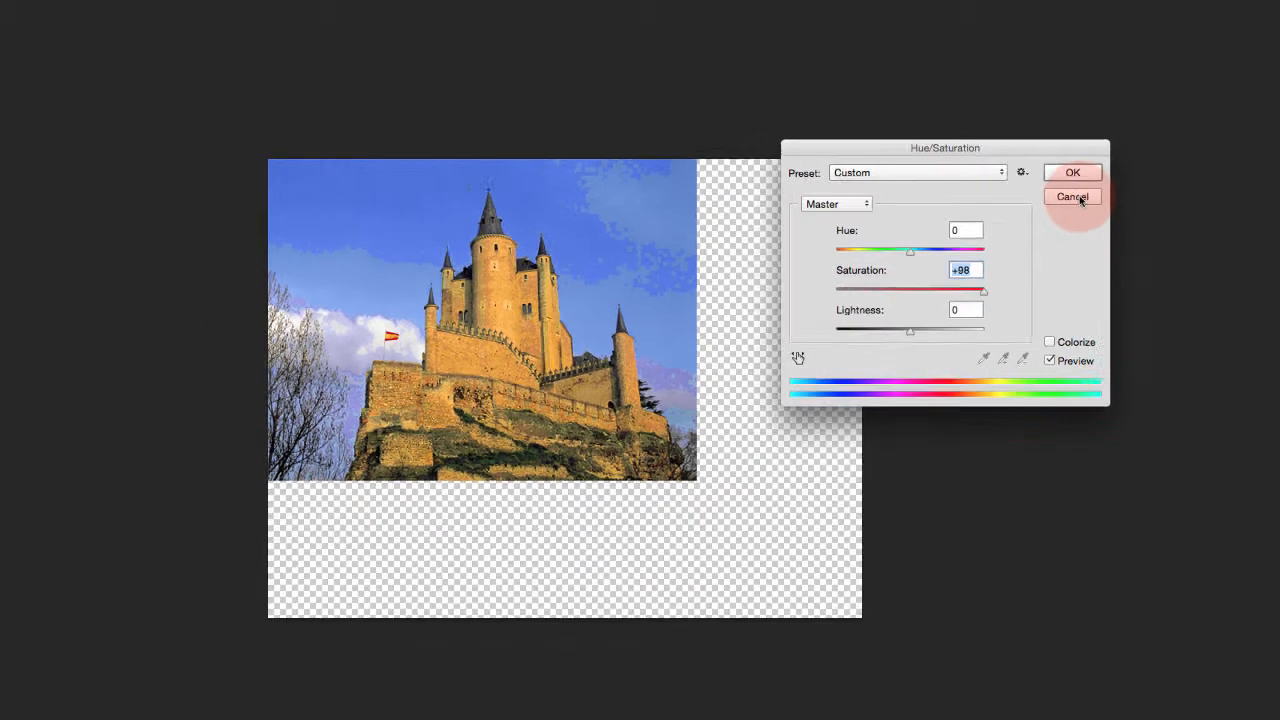
{"action": "left_click", "coordinate": [1075, 197]}
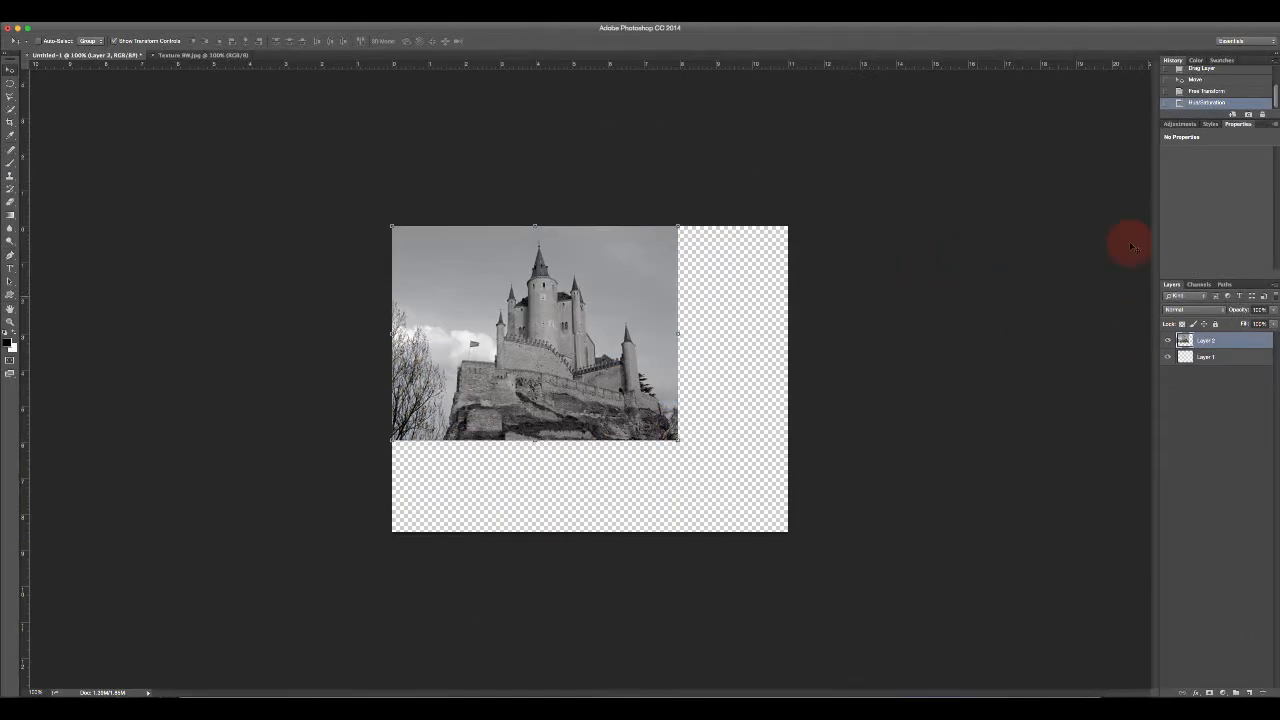
Undo the direct Hue/Saturation adjustment by returning to the Free Transform history state.
{"action": "mouse_move", "coordinate": [1276, 102]}
{"action": "left_mouse_down"}
{"action": "mouse_move", "coordinate": [1275, 90]}
{"action": "mouse_move", "coordinate": [1257, 109]}
{"action": "left_mouse_up"}
{"action": "left_click", "coordinate": [1204, 104]}
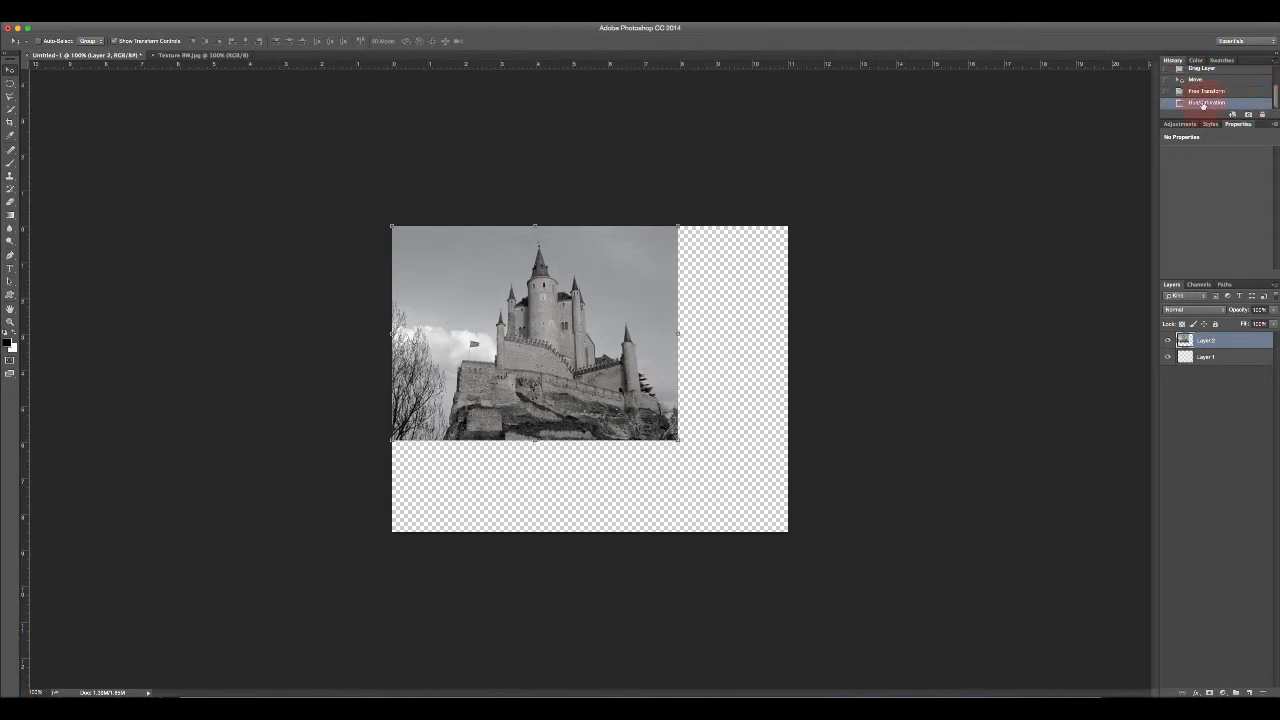
{"action": "left_click", "coordinate": [1203, 91]}
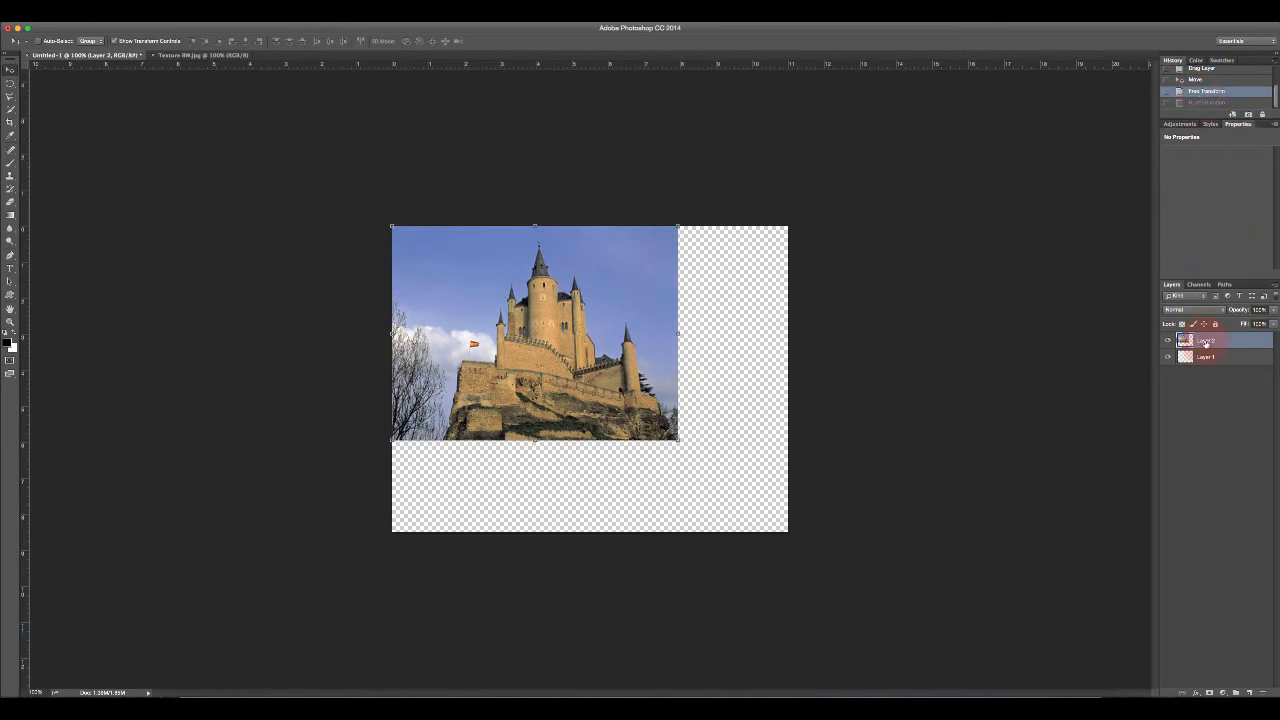
Undock the Layers panel and add a Hue/Saturation adjustment layer above the castle layer.
{"action": "left_click_drag", "start_coordinate": [1178, 292], "coordinate": [866, 123]}
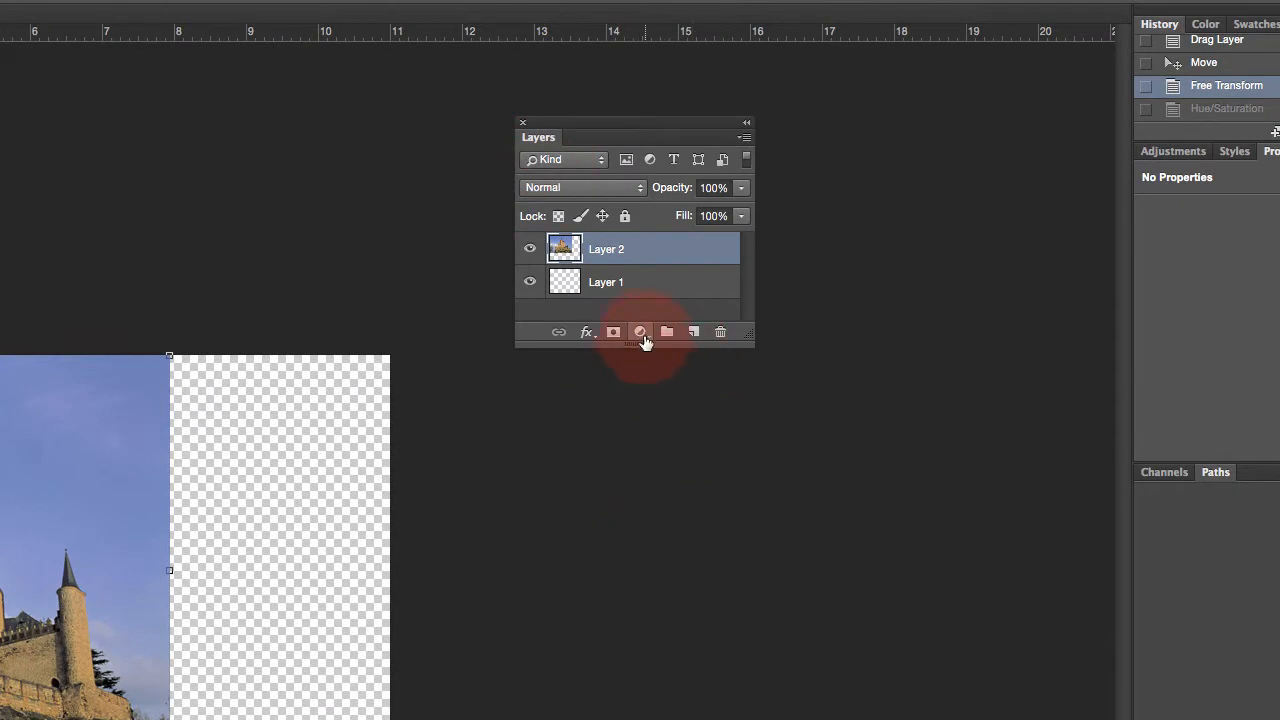
{"action": "left_click", "coordinate": [642, 334]}
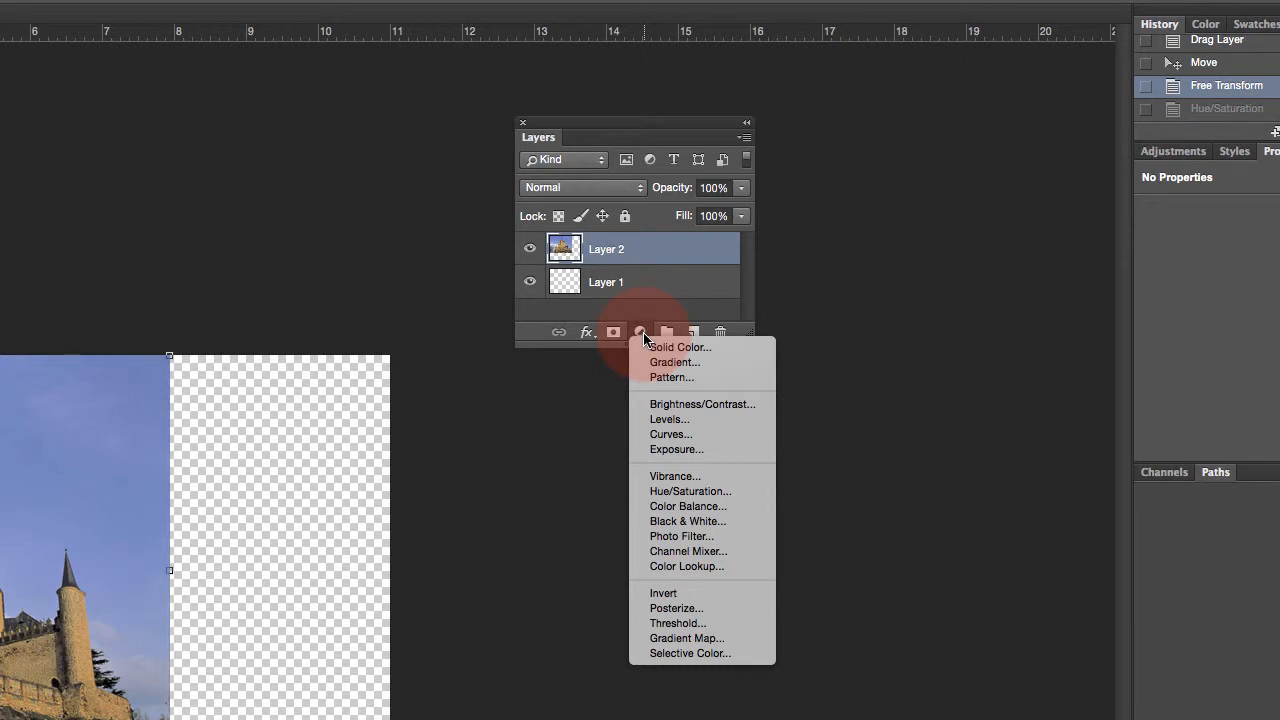
{"action": "left_click", "coordinate": [700, 492]}
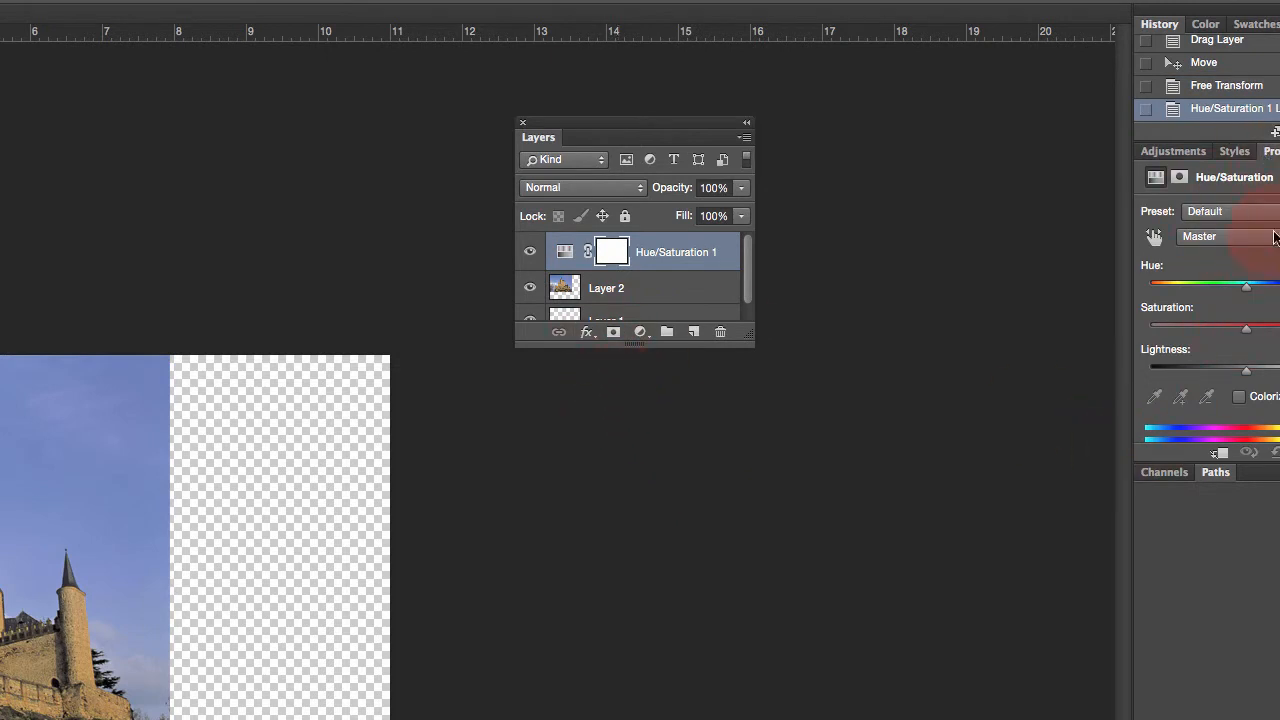
Compare the adjustment layer hidden and shown at almost minimum saturation, and return its saturation to nearly neutral.
{"action": "left_click_drag", "start_coordinate": [1246, 329], "coordinate": [1151, 329]}
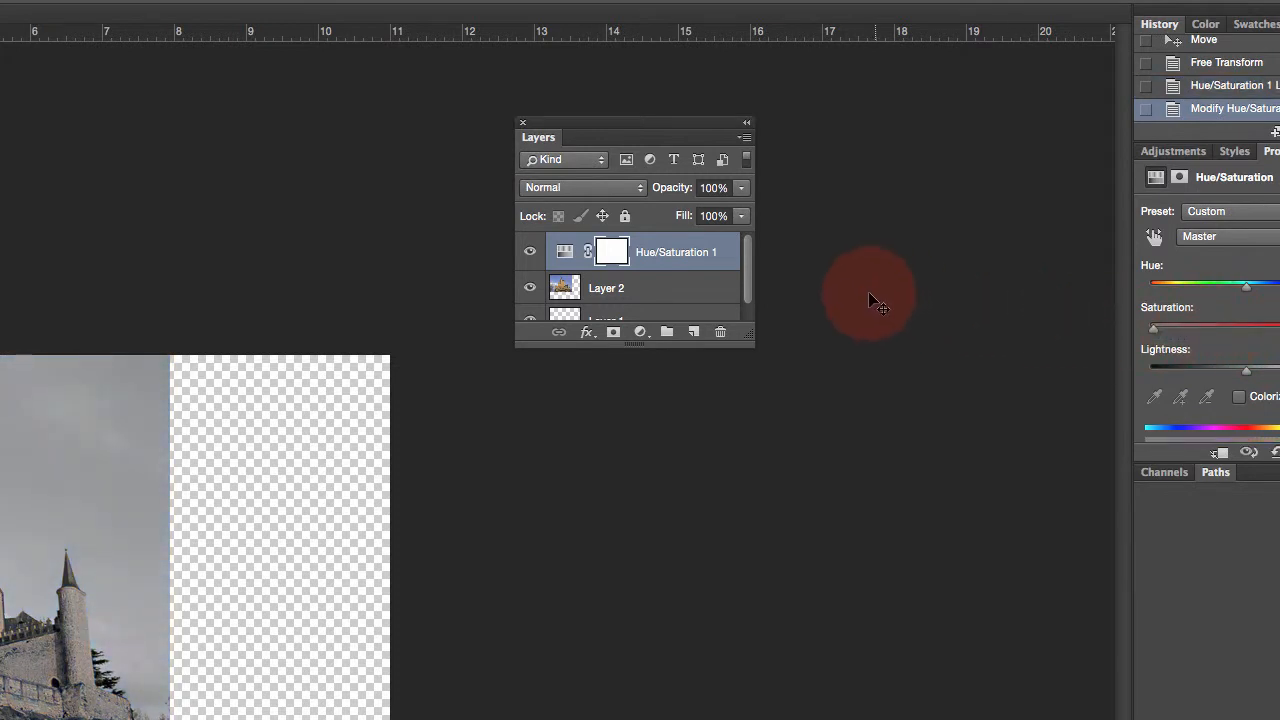
{"action": "left_click", "coordinate": [530, 253]}
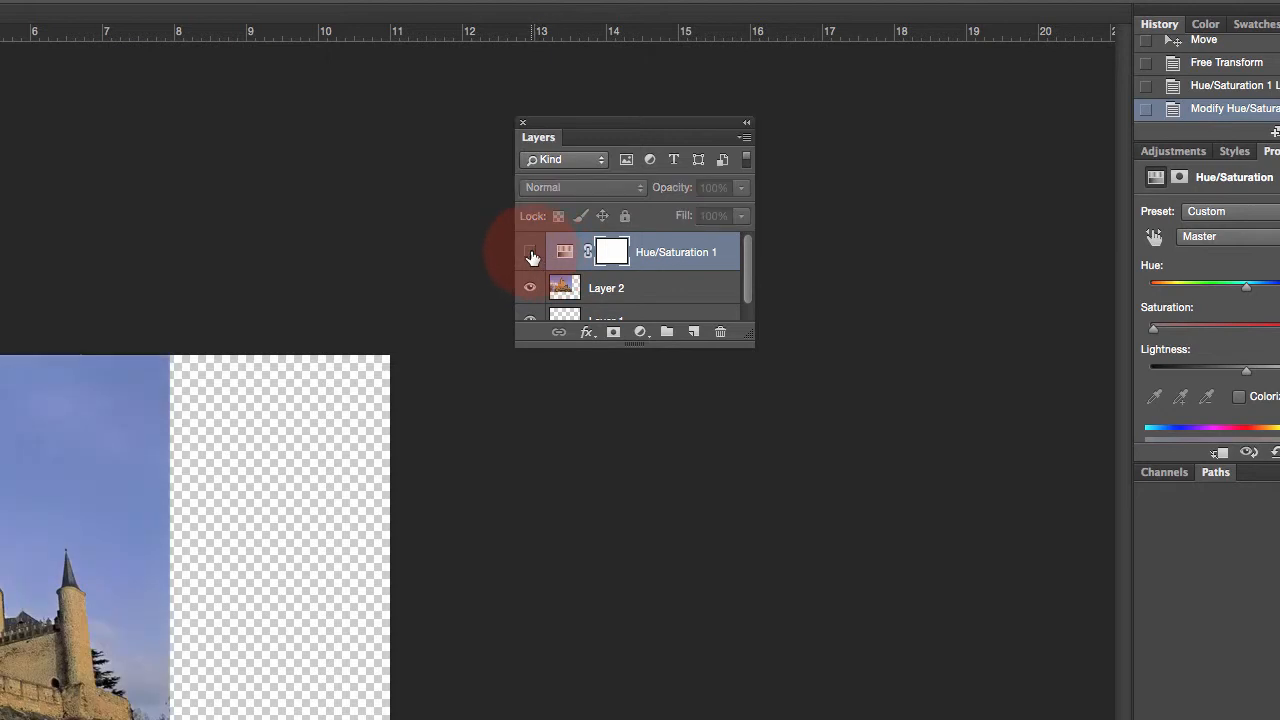
{"action": "left_click", "coordinate": [530, 253]}
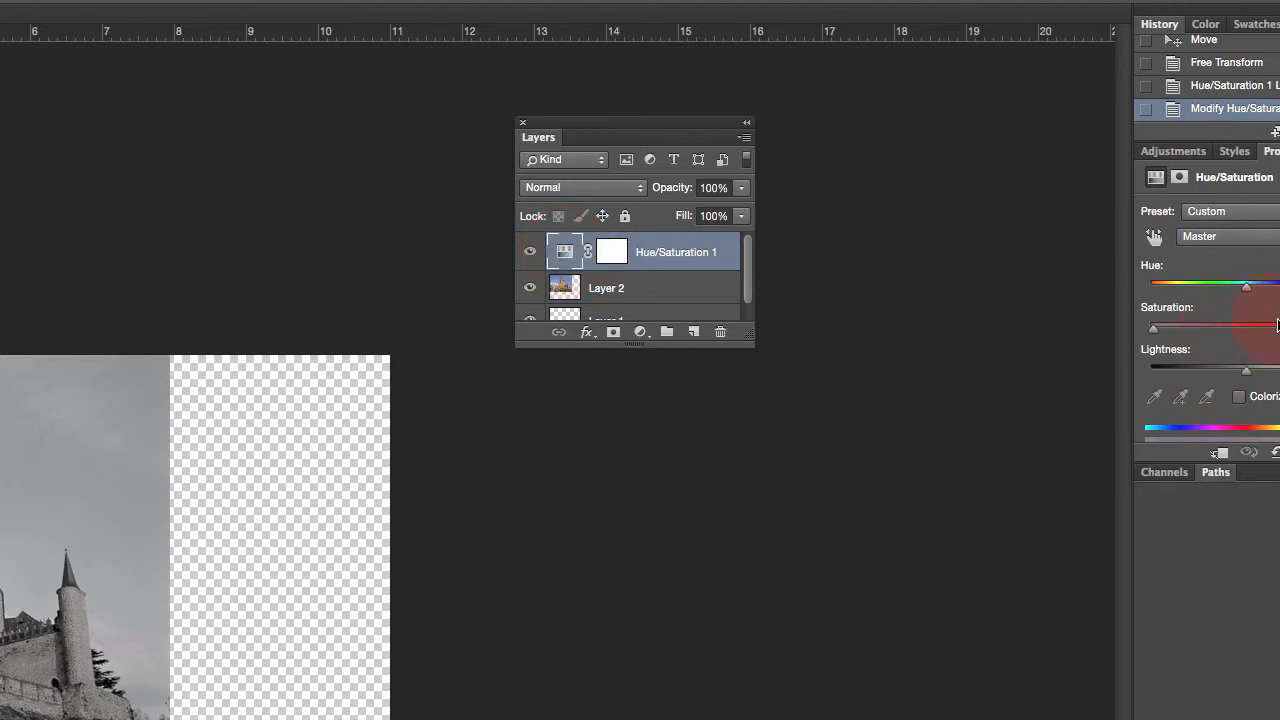
{"action": "left_click_drag", "start_coordinate": [1155, 330], "coordinate": [1240, 340]}
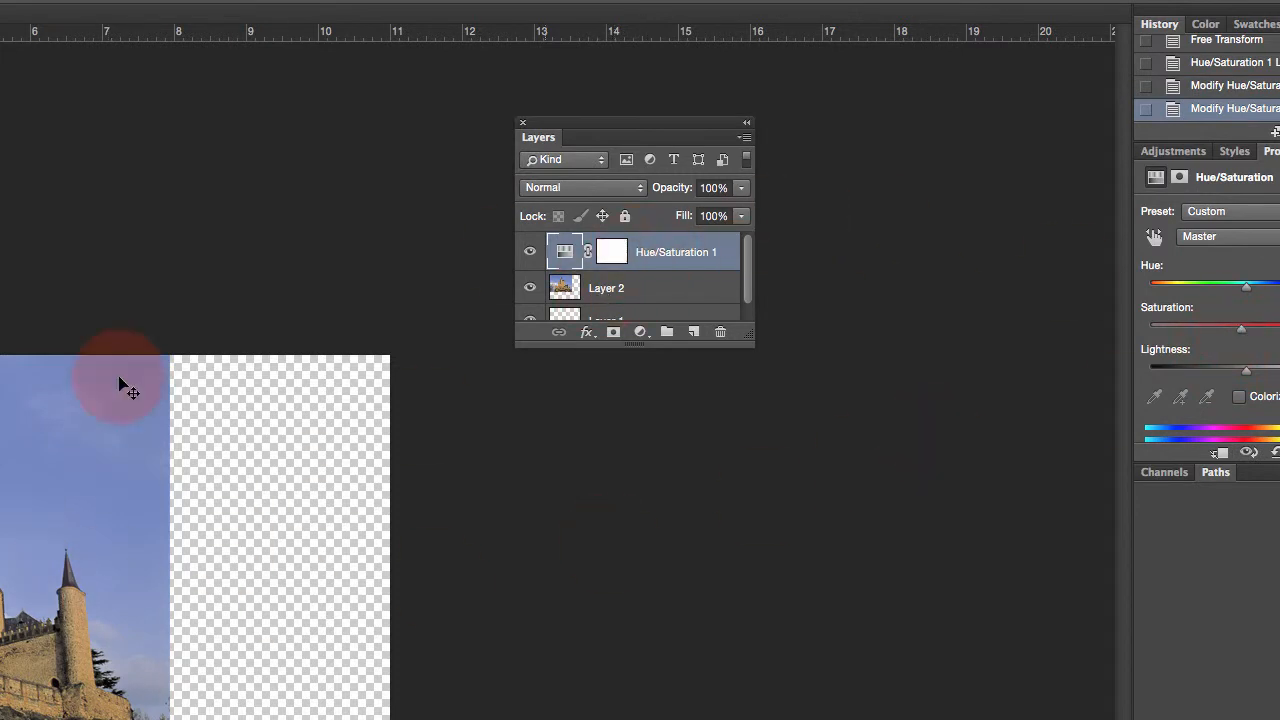
Delete the Hue/Saturation adjustment layer, and check the sample castle montage in the Word assignment document before returning to Photoshop.
{"action": "left_click_drag", "start_coordinate": [614, 341], "coordinate": [721, 334]}
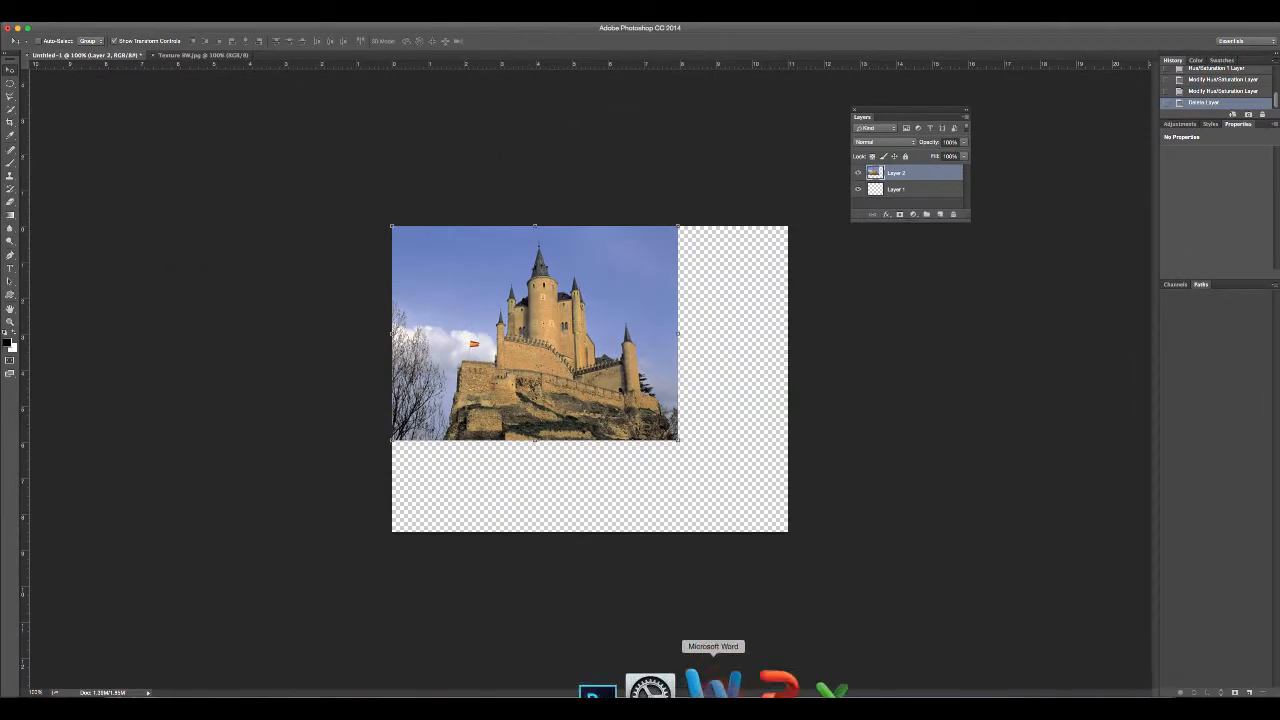
{"action": "left_click", "coordinate": [712, 698]}
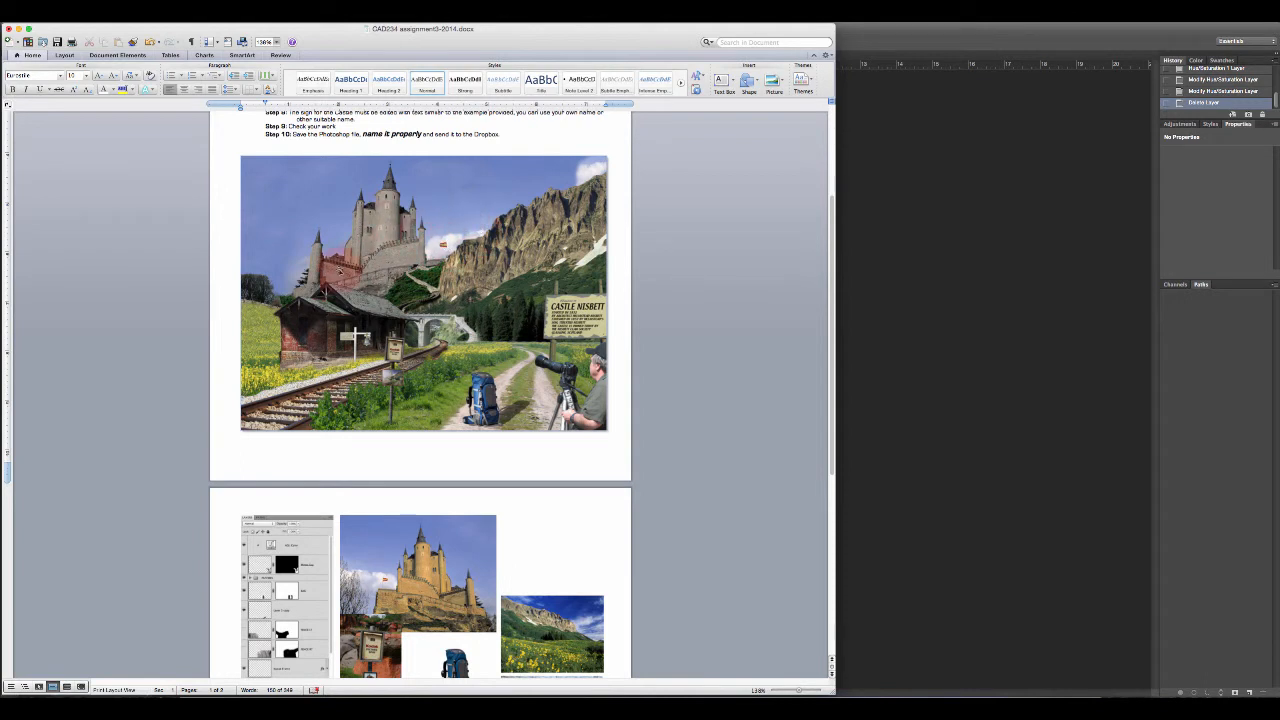
{"action": "left_click", "coordinate": [889, 288]}
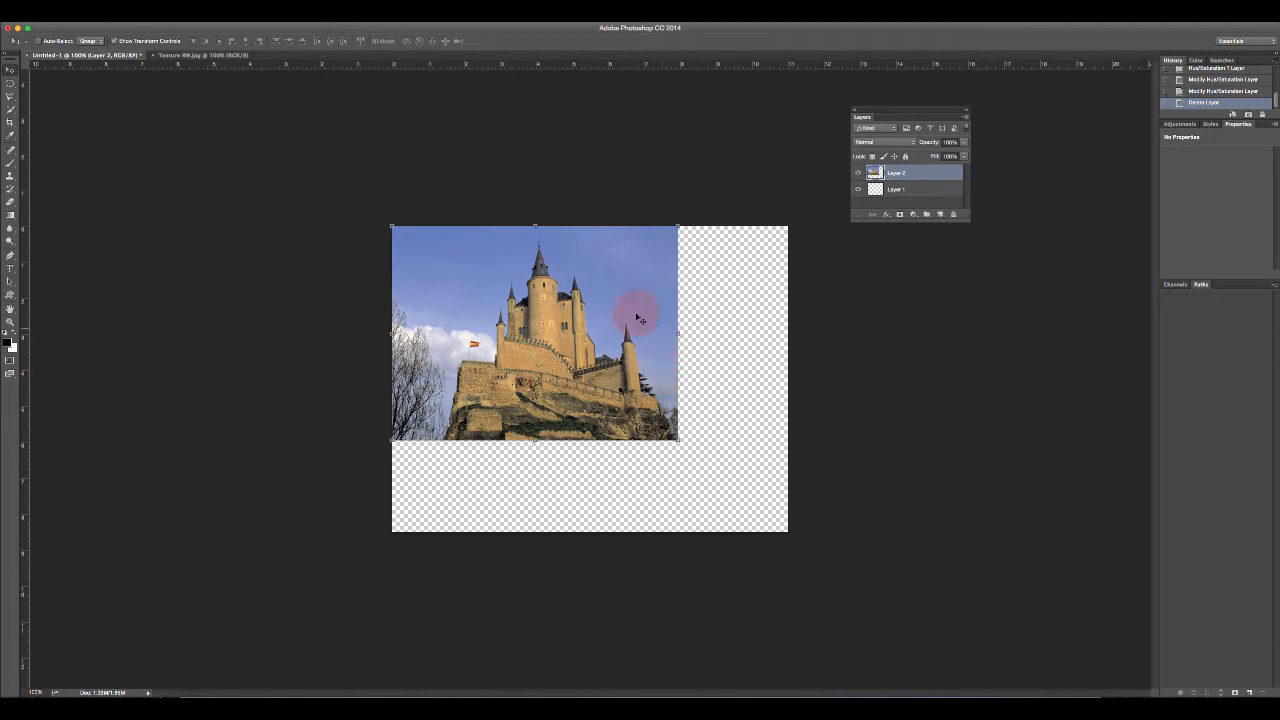
Select the blue sky around the castle on Layer 2 with the Quick Selection tool in add mode.
{"action": "left_click", "coordinate": [10, 322]}
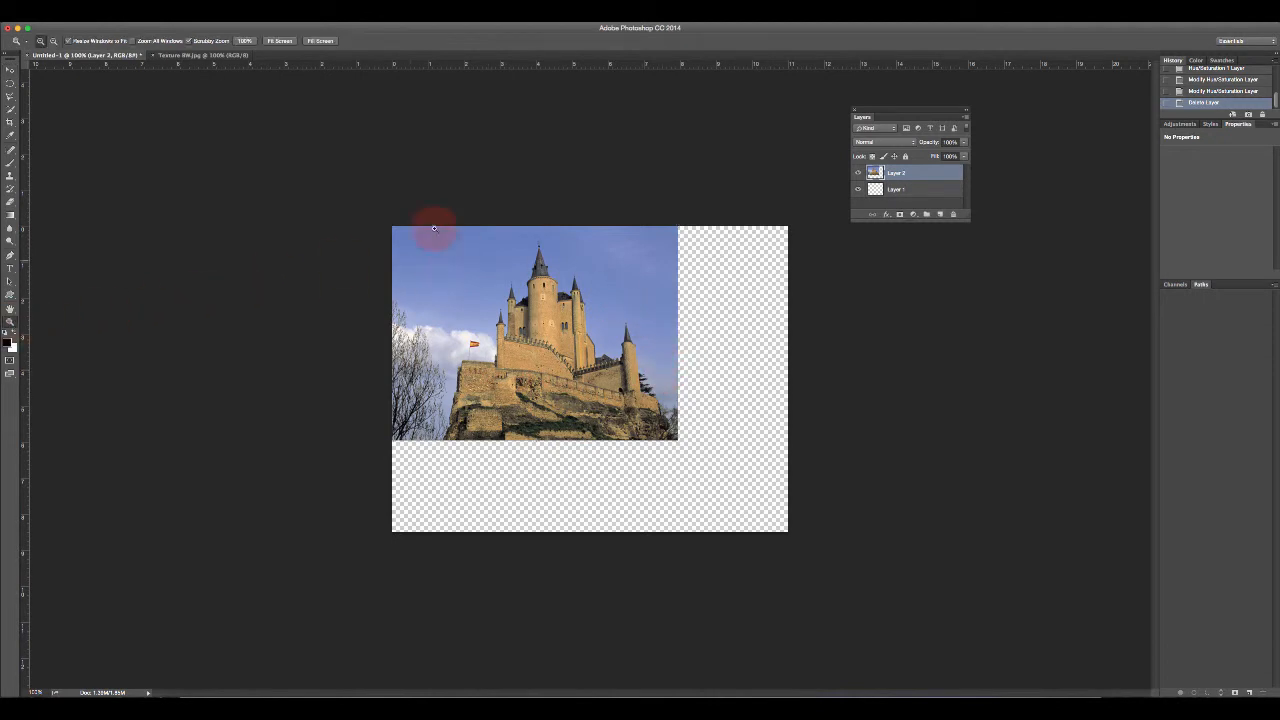
{"action": "left_click_drag", "start_coordinate": [374, 200], "coordinate": [408, 222]}
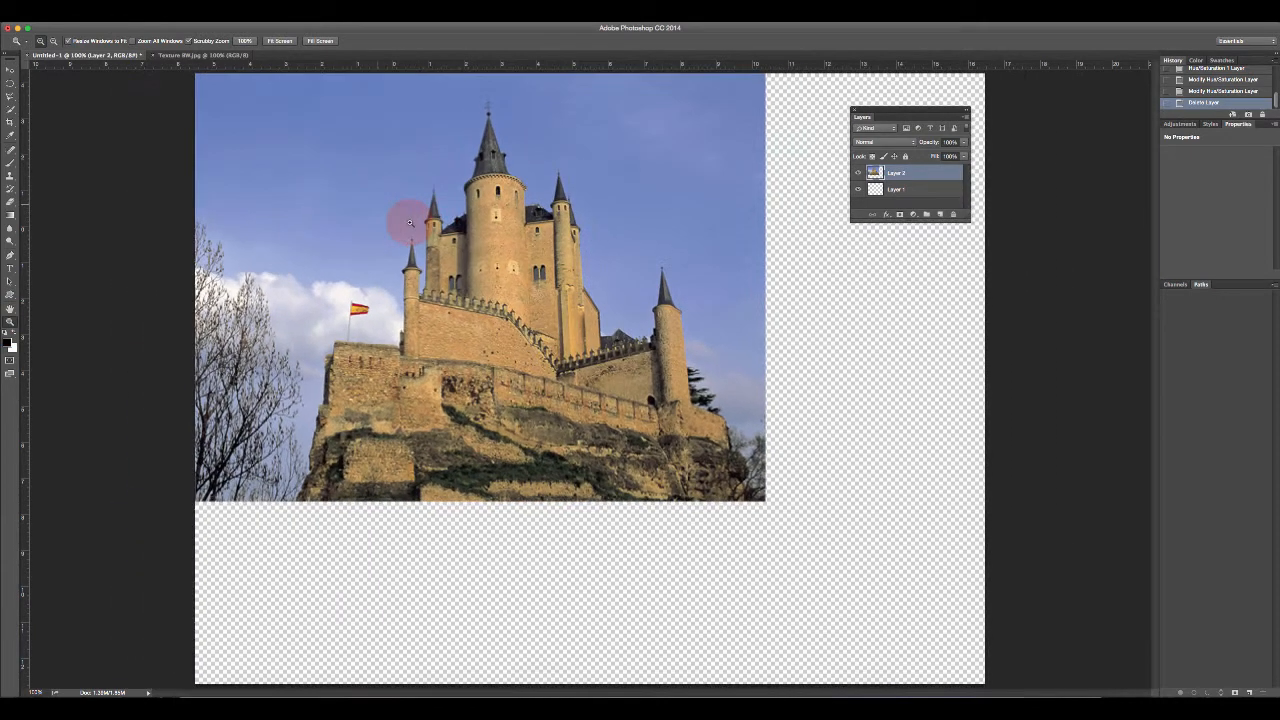
{"action": "key", "text": "super+plus"}
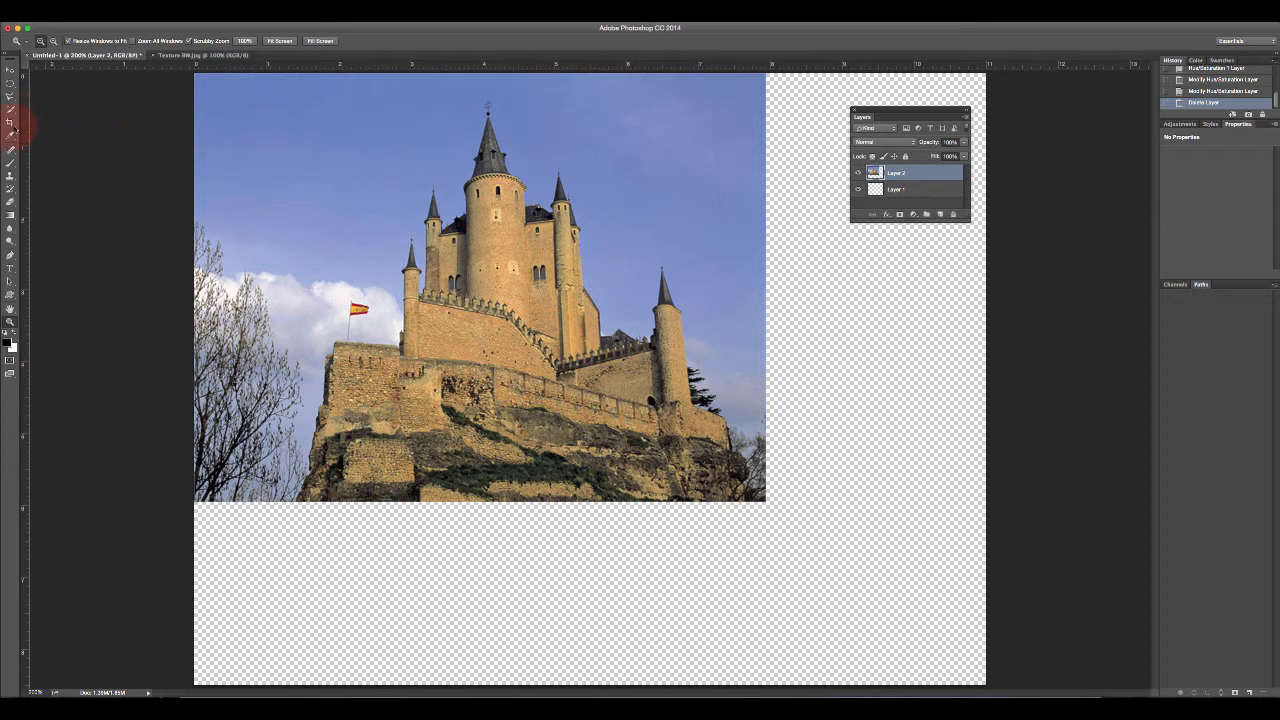
{"action": "left_click", "coordinate": [10, 108]}
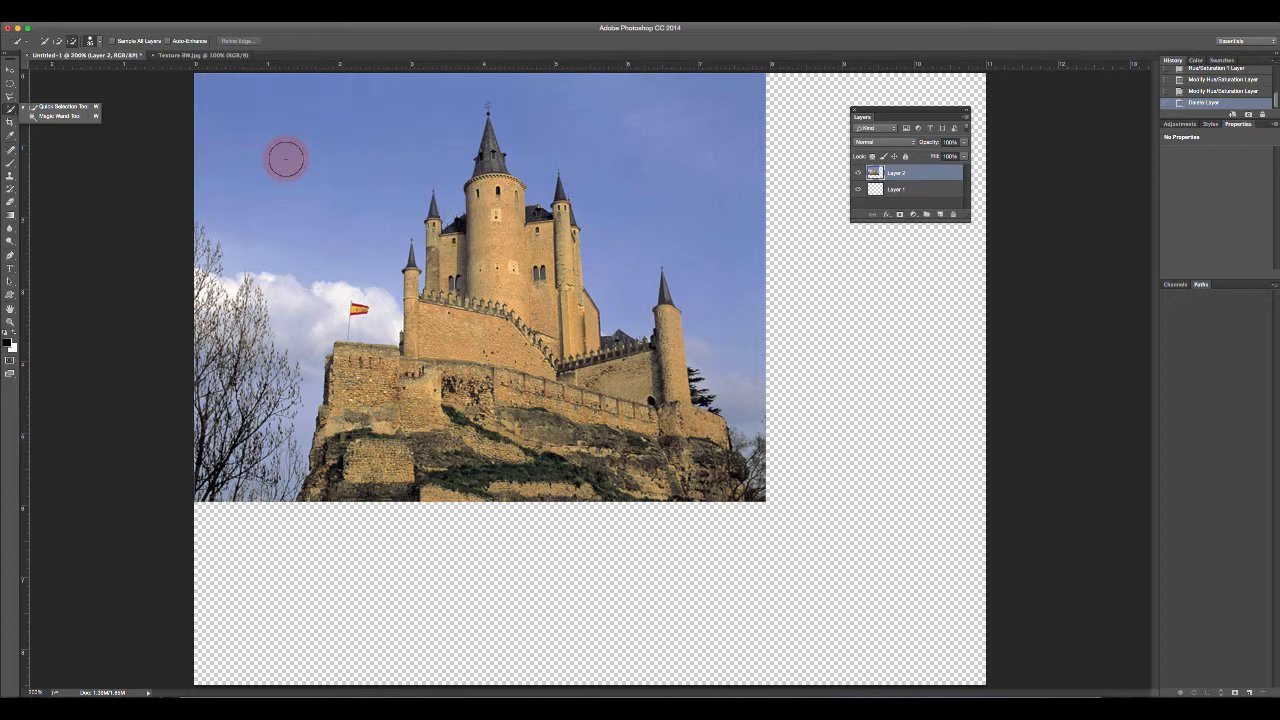
{"action": "left_click", "coordinate": [58, 42]}
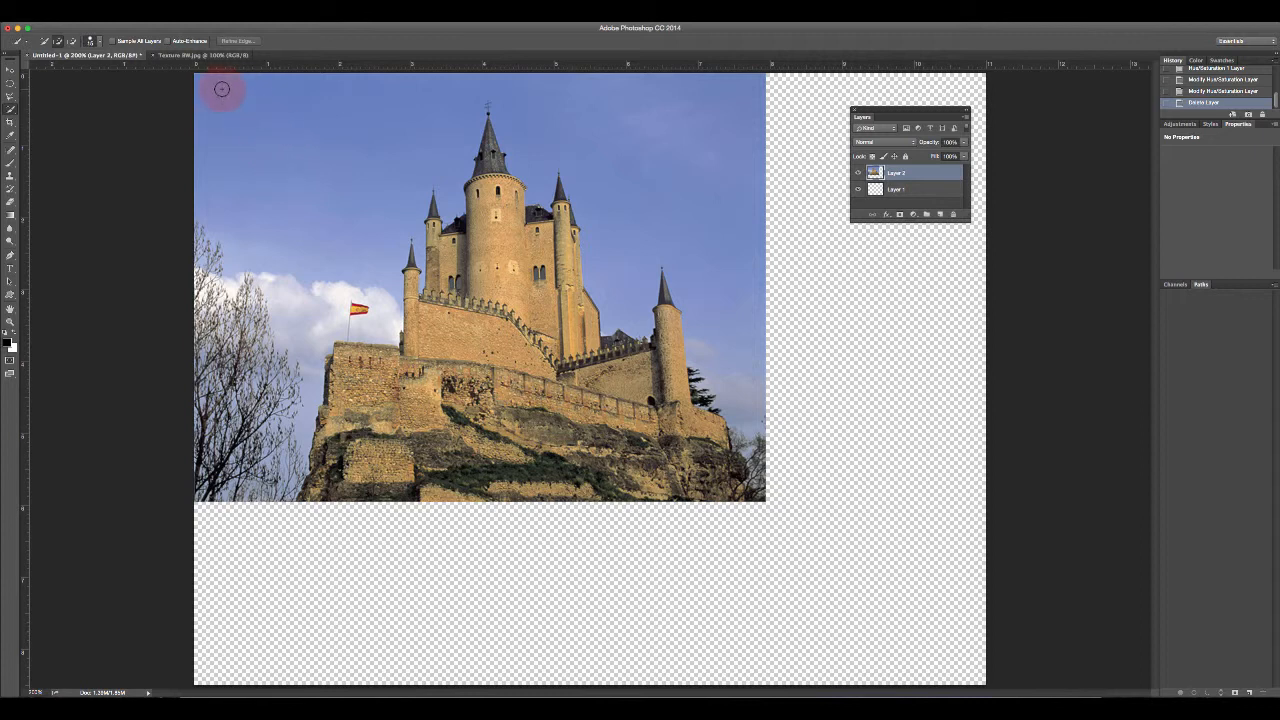
{"action": "mouse_move", "coordinate": [221, 89]}
{"action": "left_mouse_down"}
{"action": "mouse_move", "coordinate": [360, 114]}
{"action": "mouse_move", "coordinate": [521, 119]}
{"action": "mouse_move", "coordinate": [537, 100]}
{"action": "mouse_move", "coordinate": [726, 162]}
{"action": "left_mouse_up"}
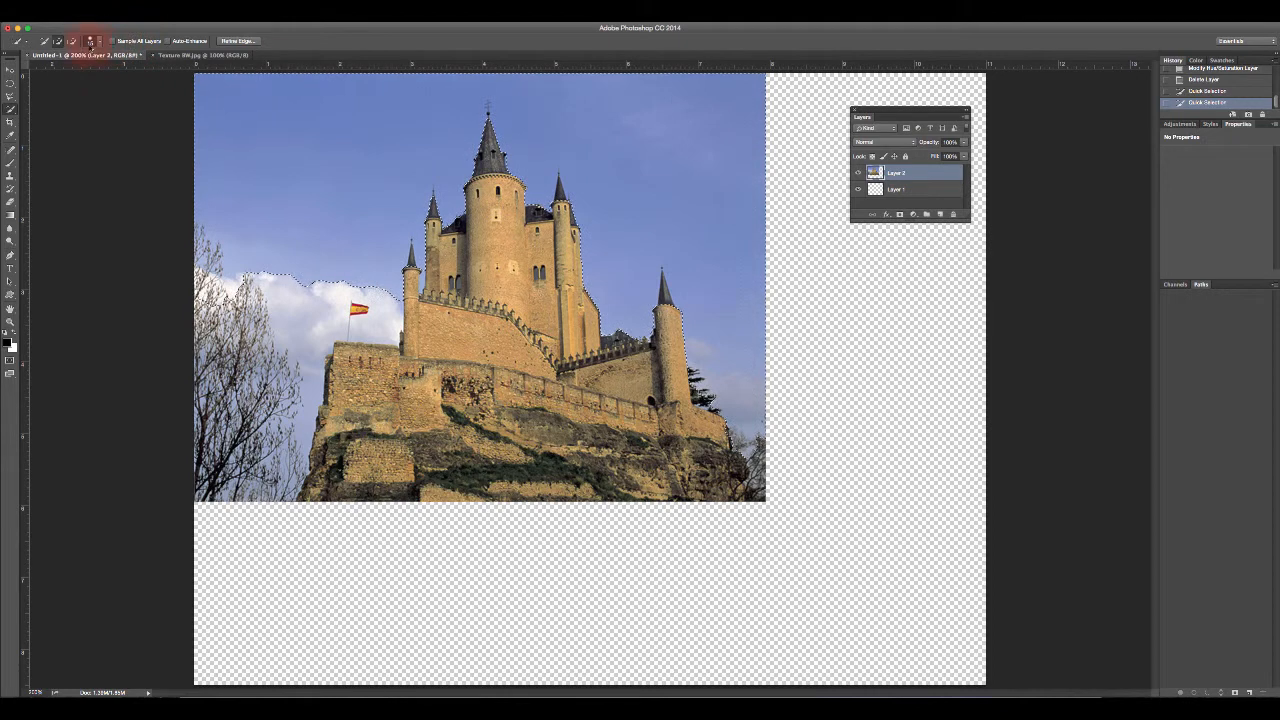
Subtract the castle's turret edges from the sky selection with a smaller brush, and add the clouds and bare trees beside the castle.
{"action": "left_click", "coordinate": [599, 298]}
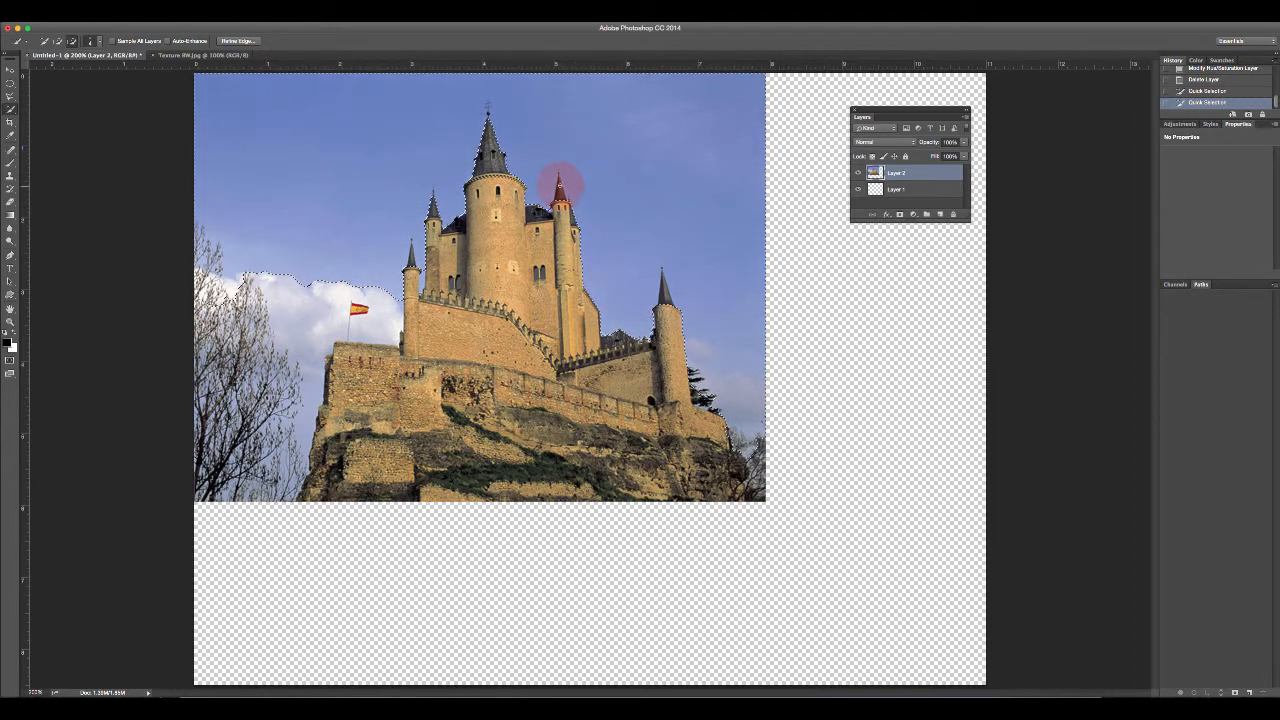
{"action": "left_click", "coordinate": [559, 186]}
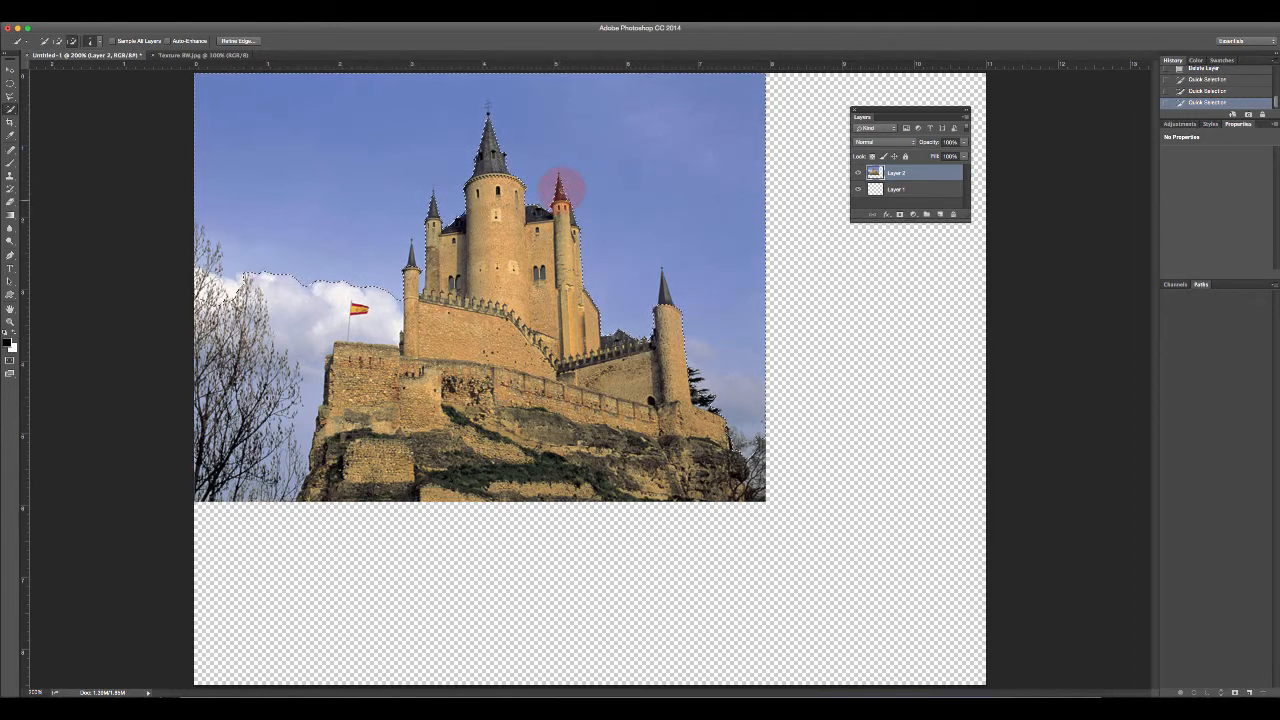
{"action": "left_click_drag", "start_coordinate": [663, 286], "coordinate": [705, 408]}
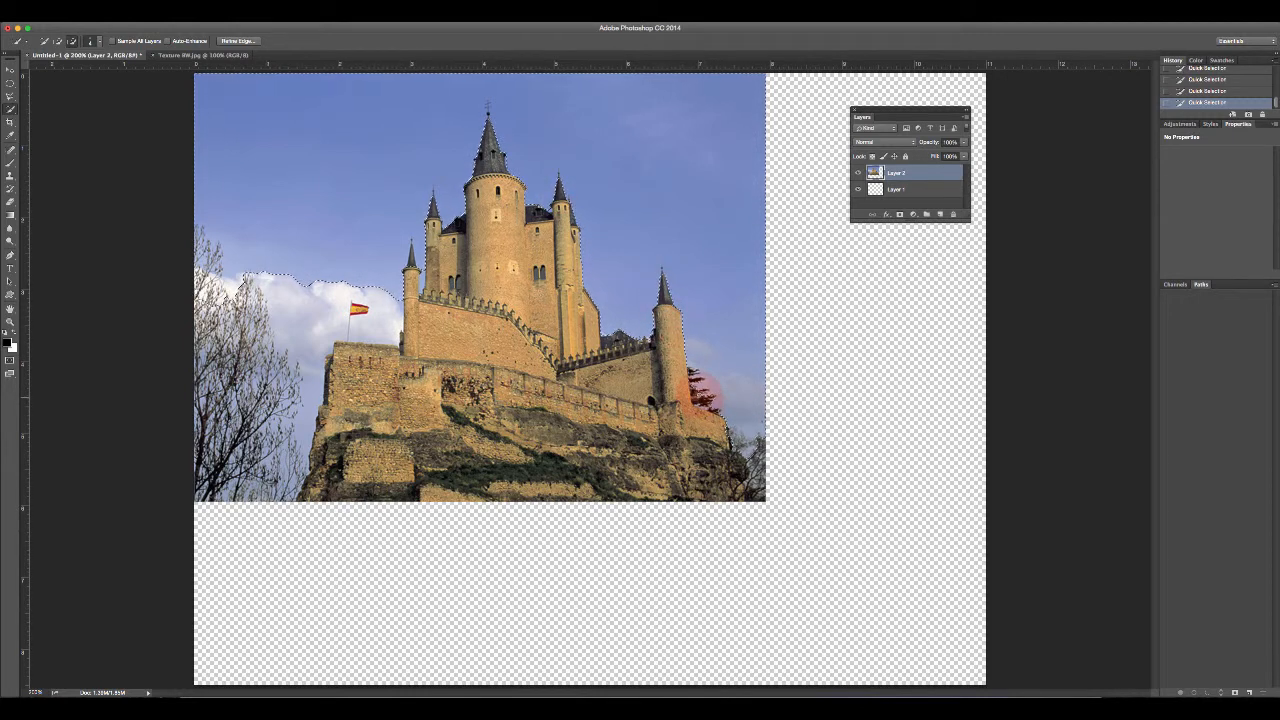
{"action": "left_click", "coordinate": [60, 42]}
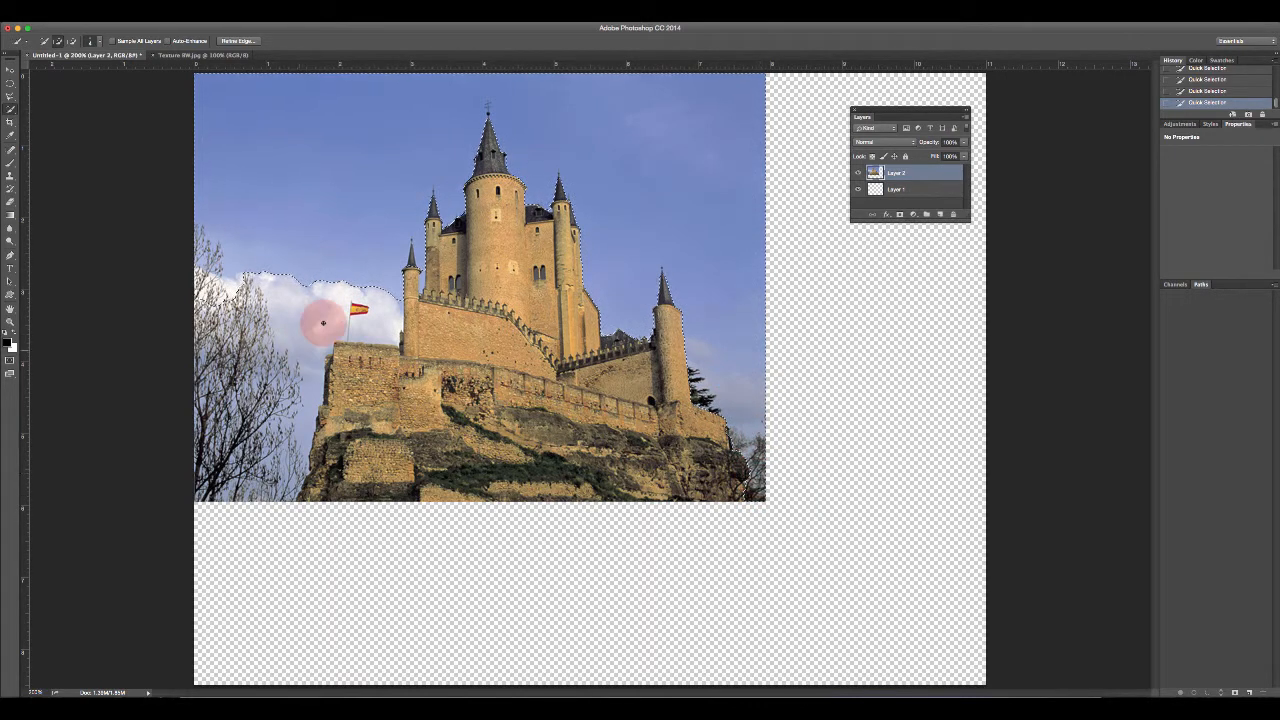
{"action": "mouse_move", "coordinate": [378, 298]}
{"action": "left_mouse_down"}
{"action": "mouse_move", "coordinate": [306, 263]}
{"action": "mouse_move", "coordinate": [279, 285]}
{"action": "mouse_move", "coordinate": [207, 369]}
{"action": "mouse_move", "coordinate": [222, 485]}
{"action": "left_mouse_up"}
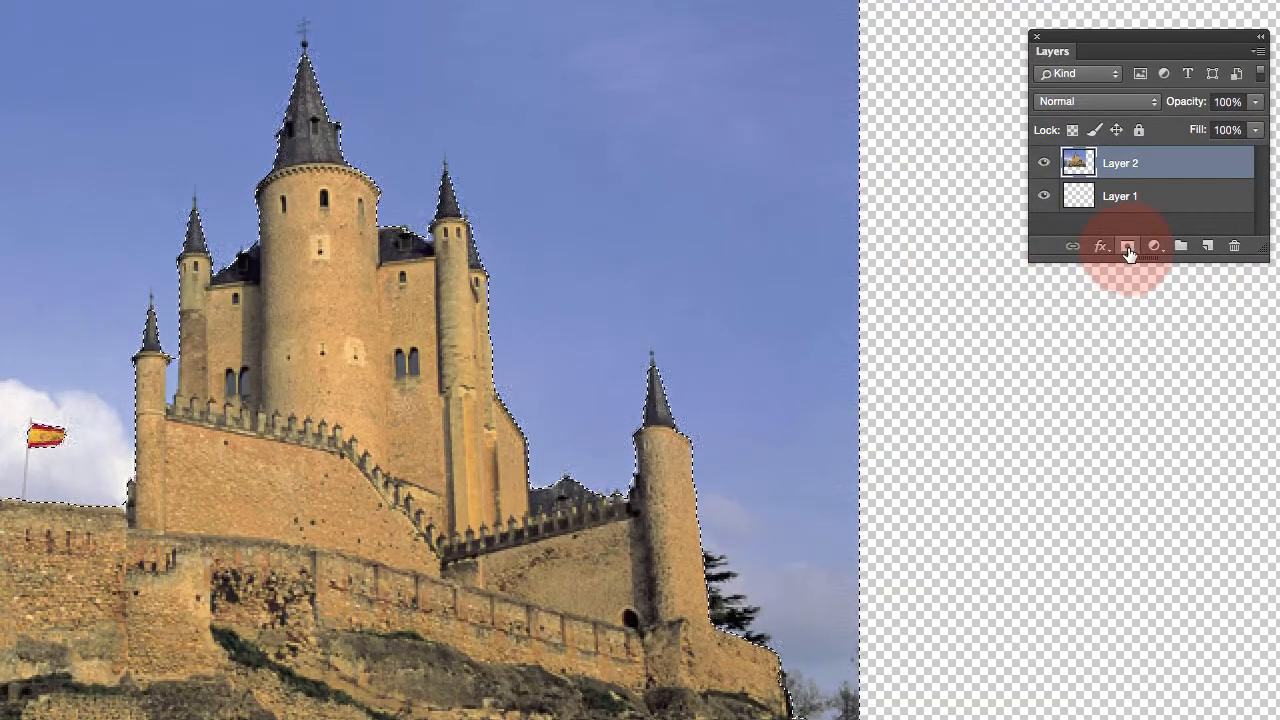
Invert the sky selection and add a layer mask to Layer 2 that keeps only the castle and its rock.
{"action": "left_click", "coordinate": [1127, 247], "text": "alt"}
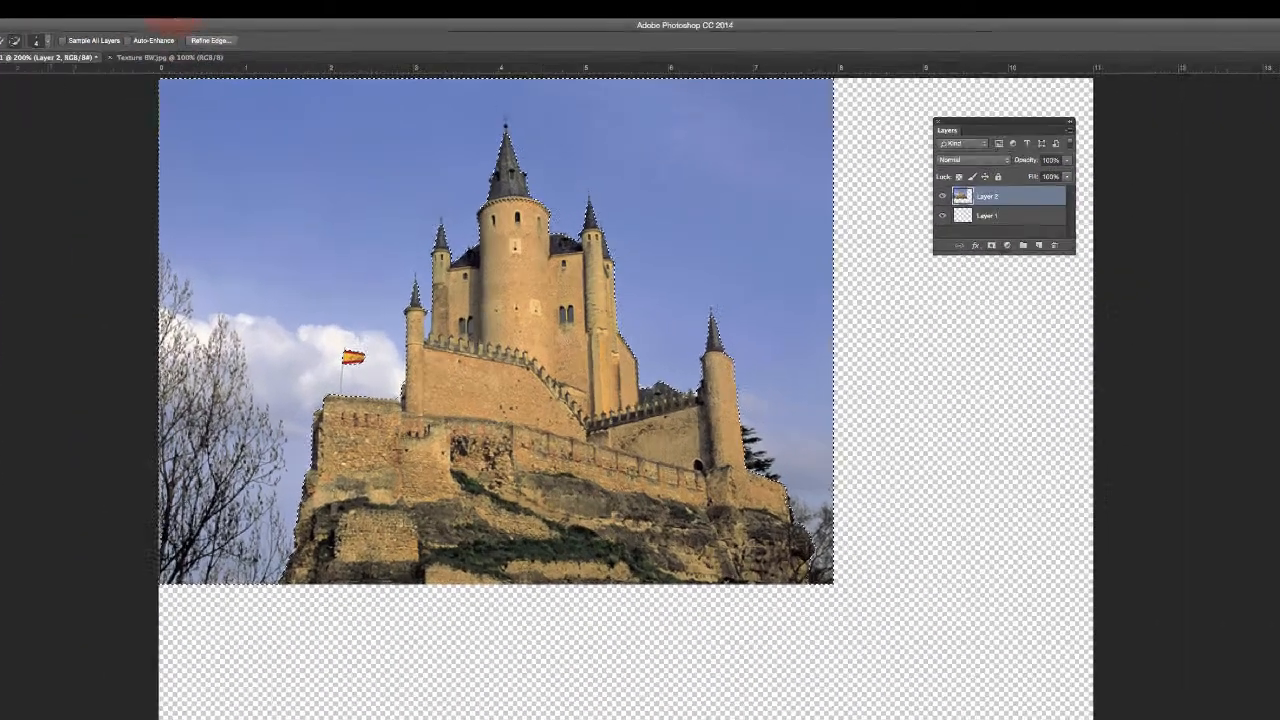
{"action": "left_click", "coordinate": [209, 18]}
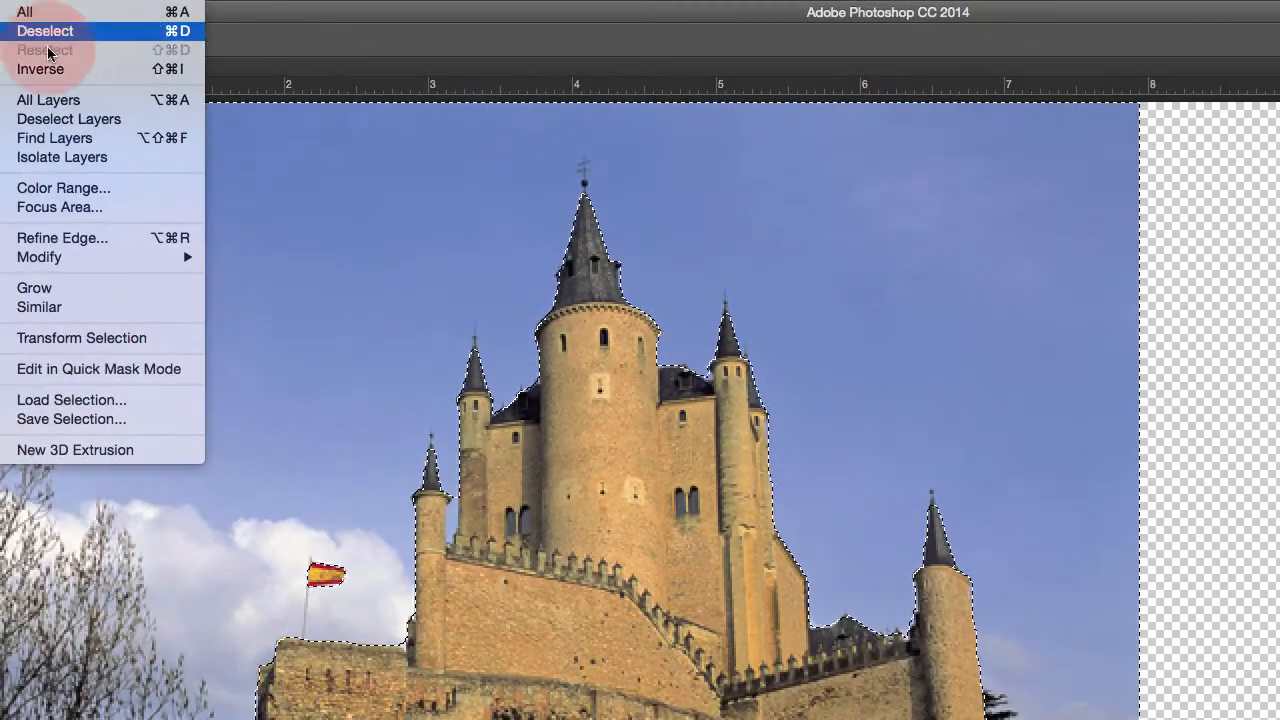
{"action": "left_click", "coordinate": [55, 68]}
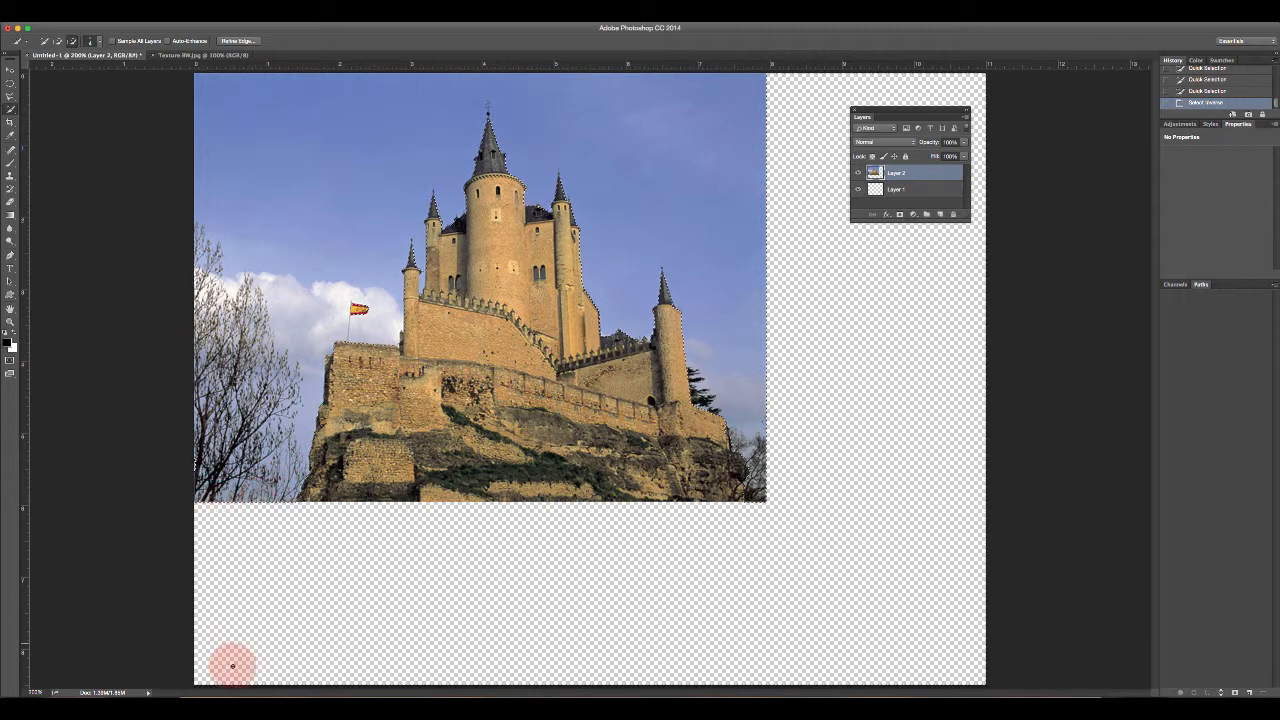
{"action": "left_click", "coordinate": [900, 214]}
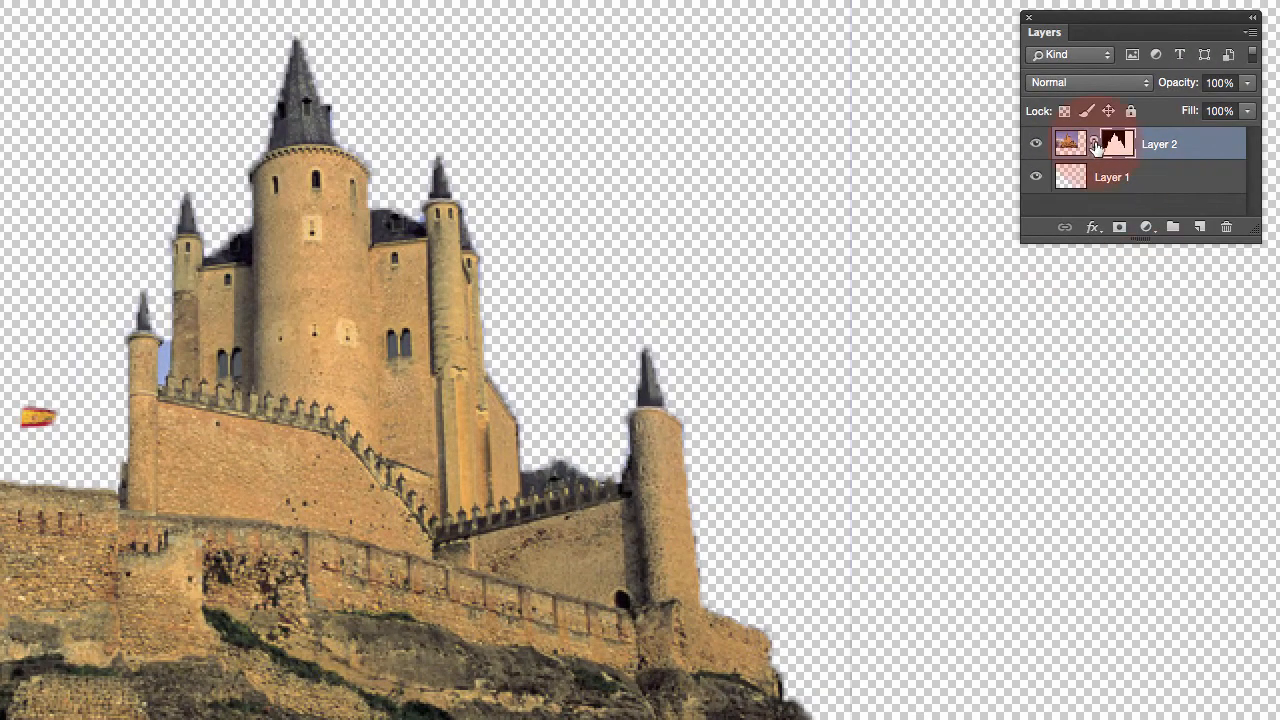
{"action": "left_click", "coordinate": [1117, 152]}
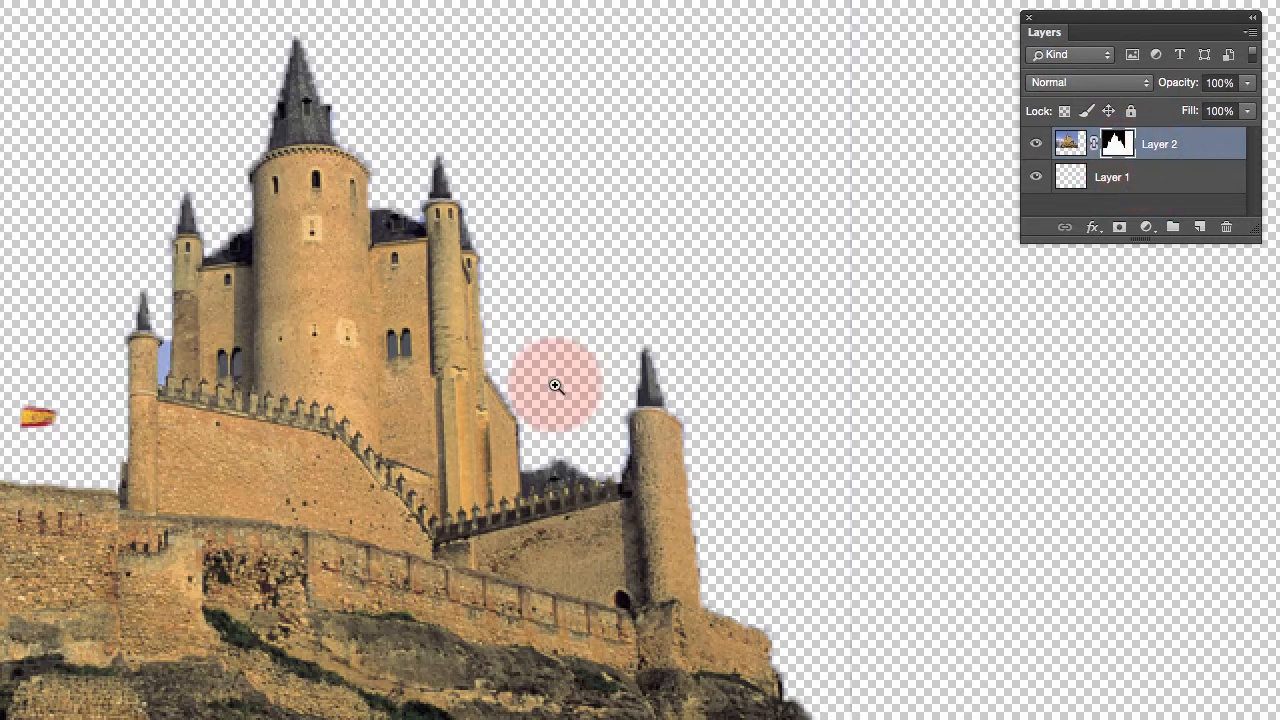
{"action": "left_click_drag", "start_coordinate": [580, 449], "coordinate": [614, 446]}
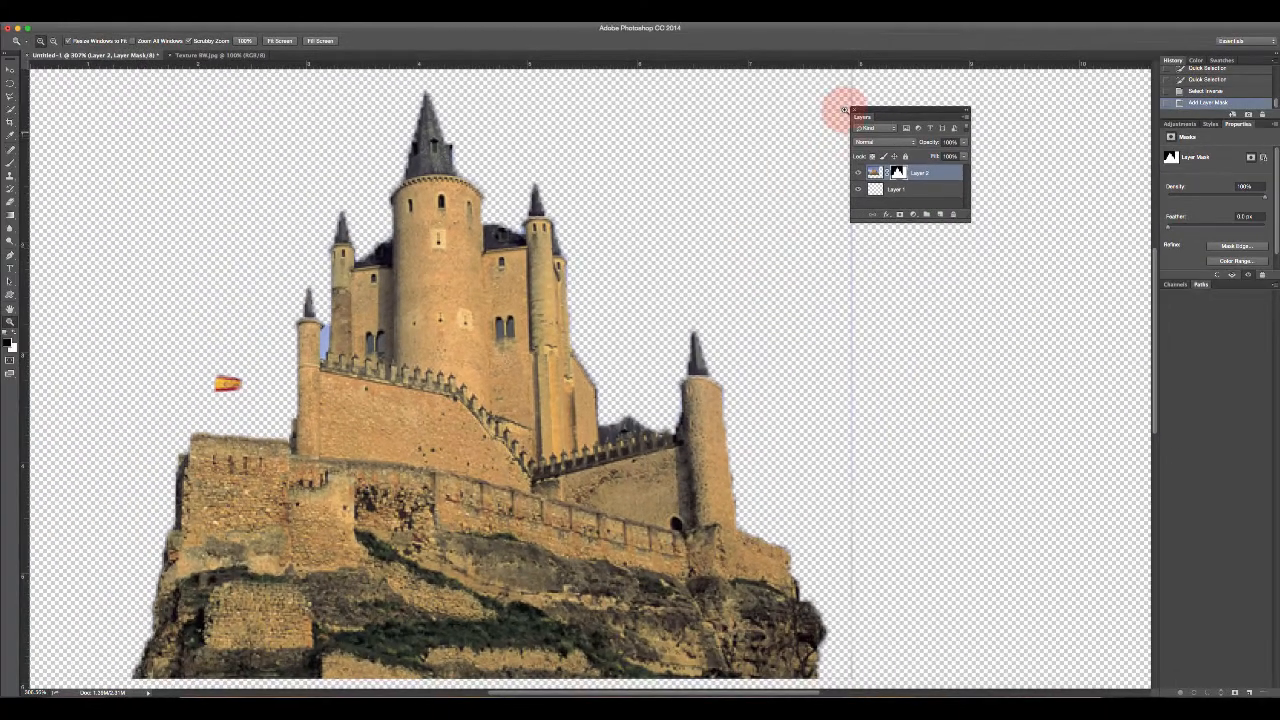
{"action": "left_click", "coordinate": [1092, 22]}
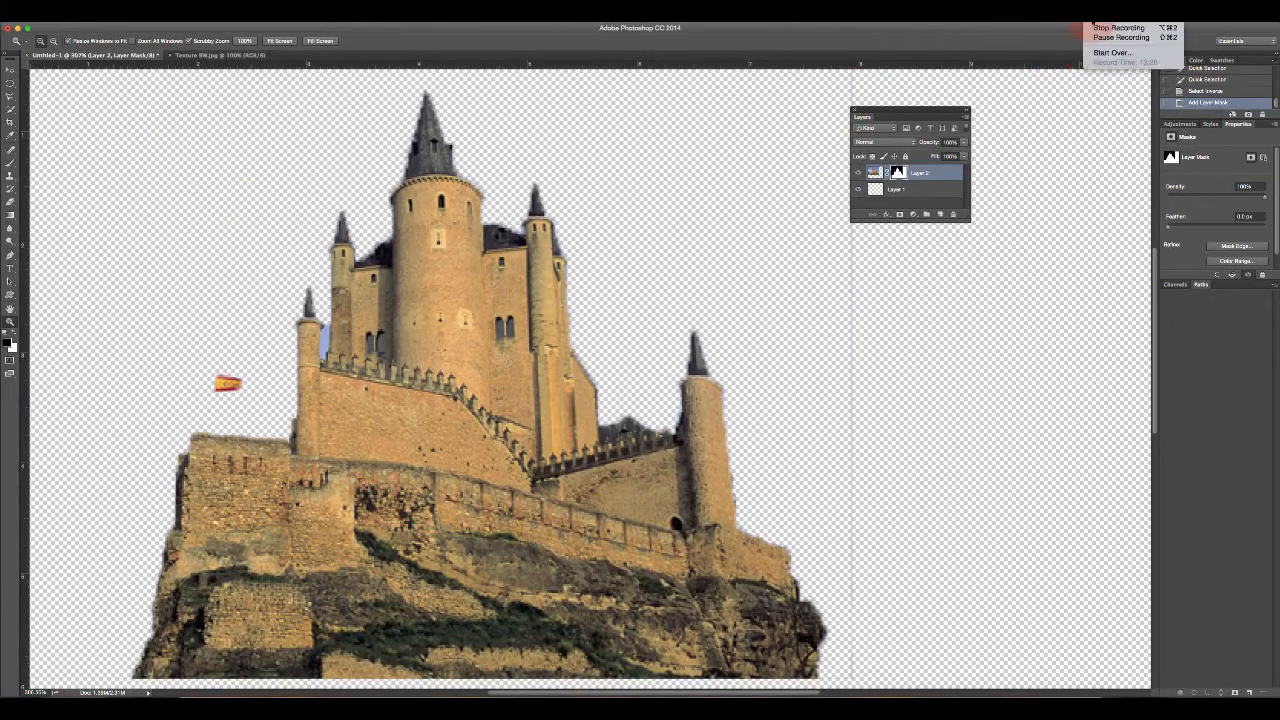
{"action": "left_click", "coordinate": [1118, 38]}
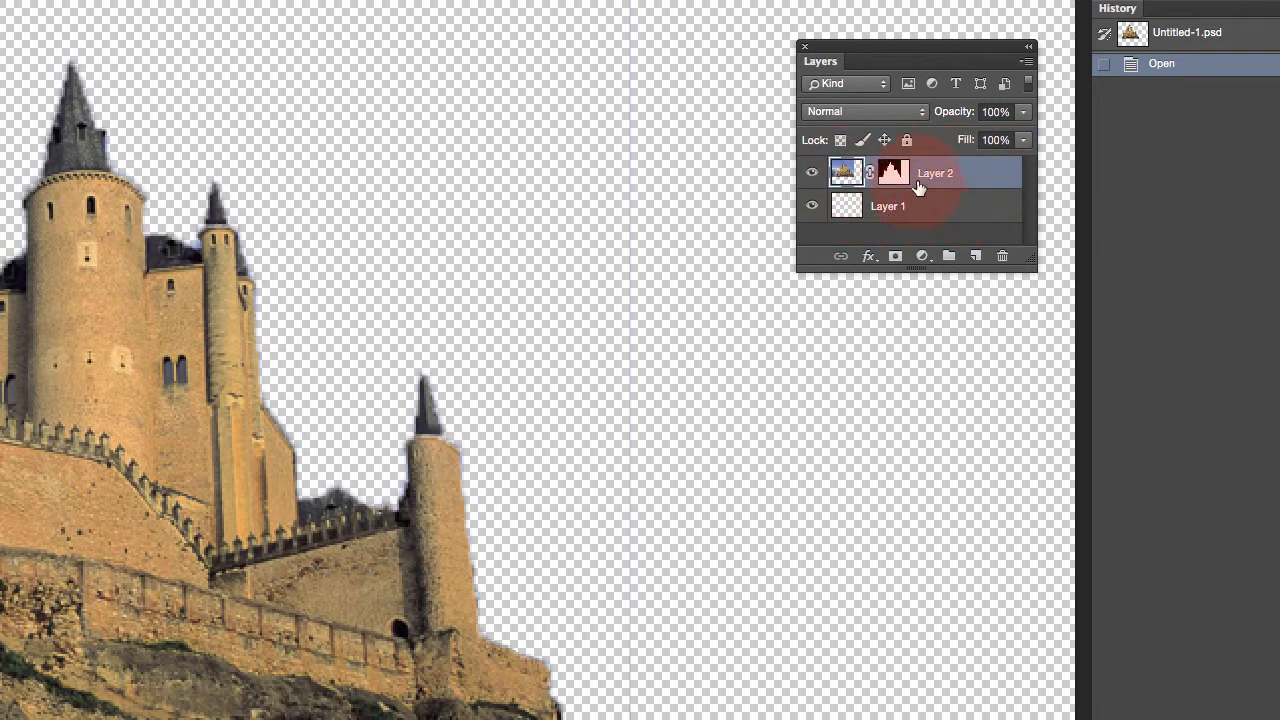
Set the layer thumbnails to the largest size, and enlarge and reposition the floating Layers panel to show both layers fully.
{"action": "left_click", "coordinate": [1025, 66]}
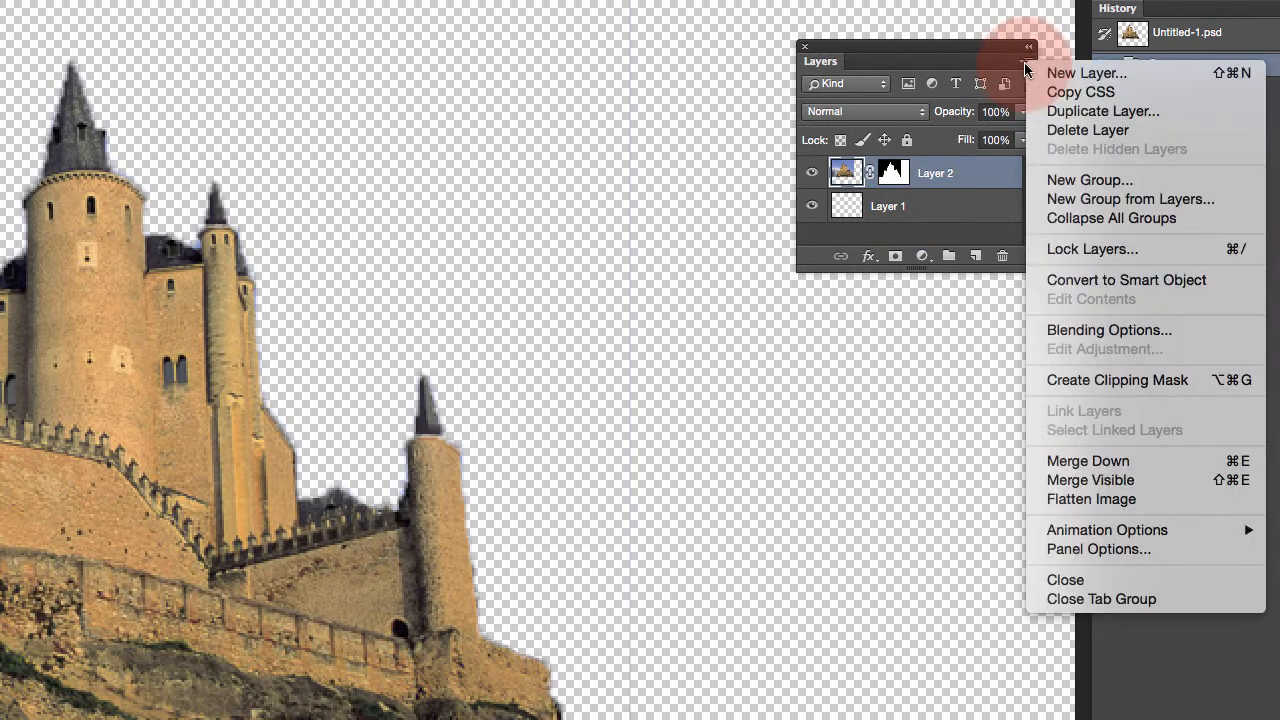
{"action": "left_click", "coordinate": [1135, 552]}
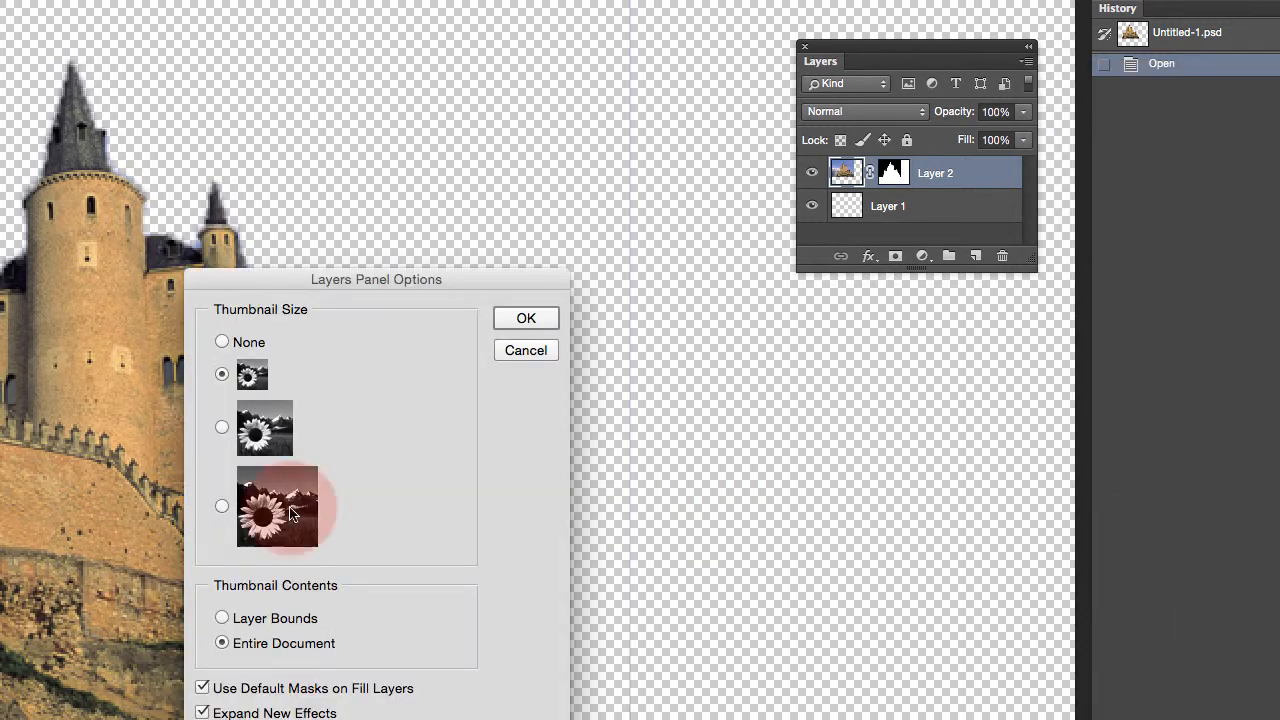
{"action": "left_click", "coordinate": [222, 506]}
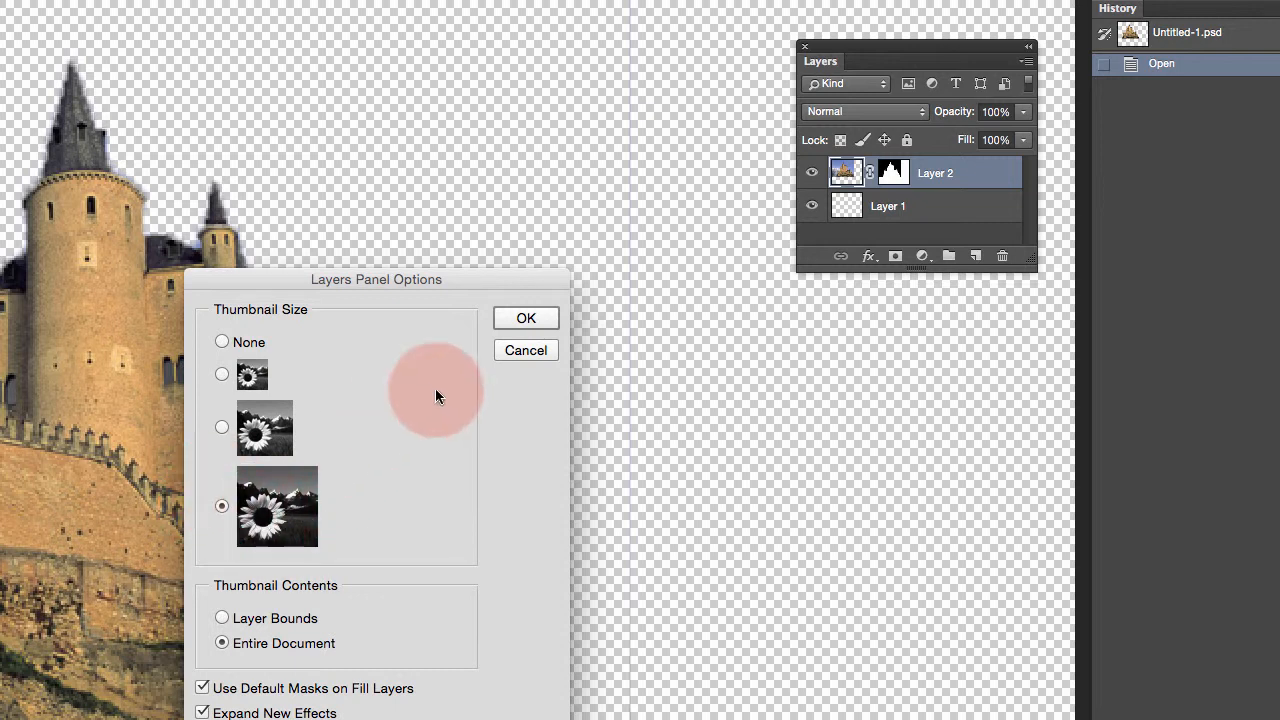
{"action": "left_click", "coordinate": [526, 318]}
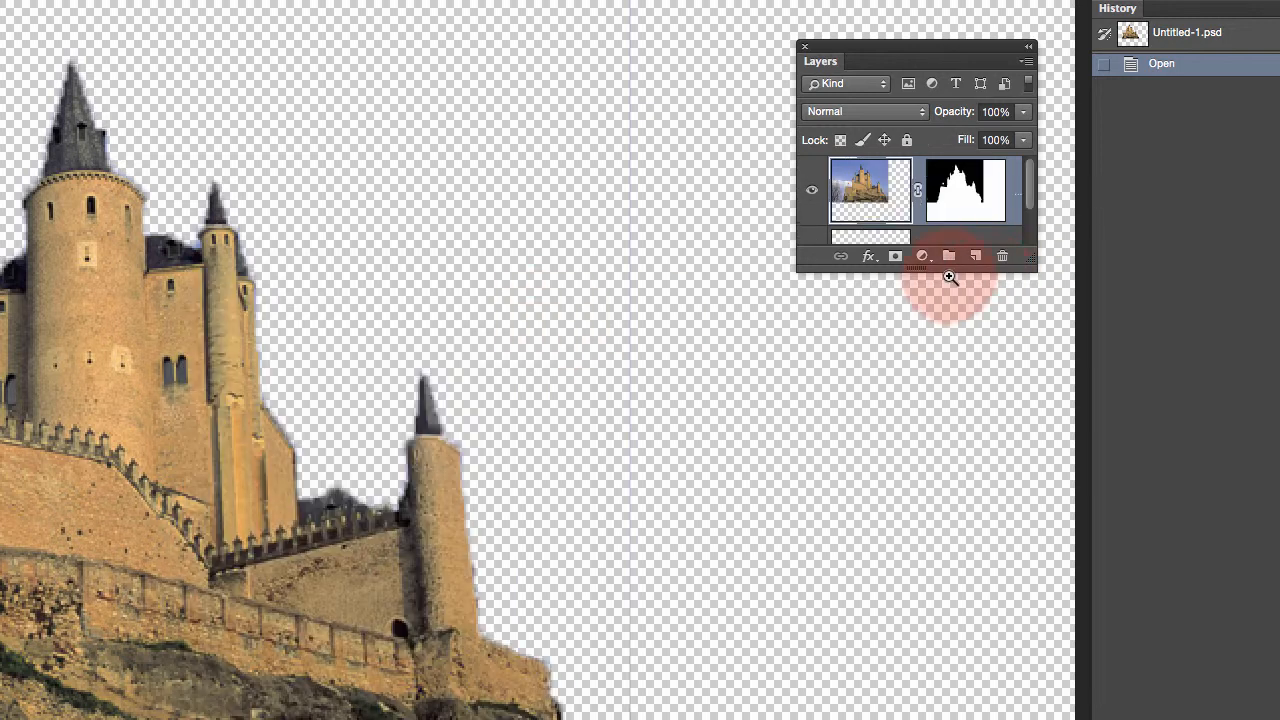
{"action": "left_click_drag", "start_coordinate": [930, 271], "coordinate": [971, 391]}
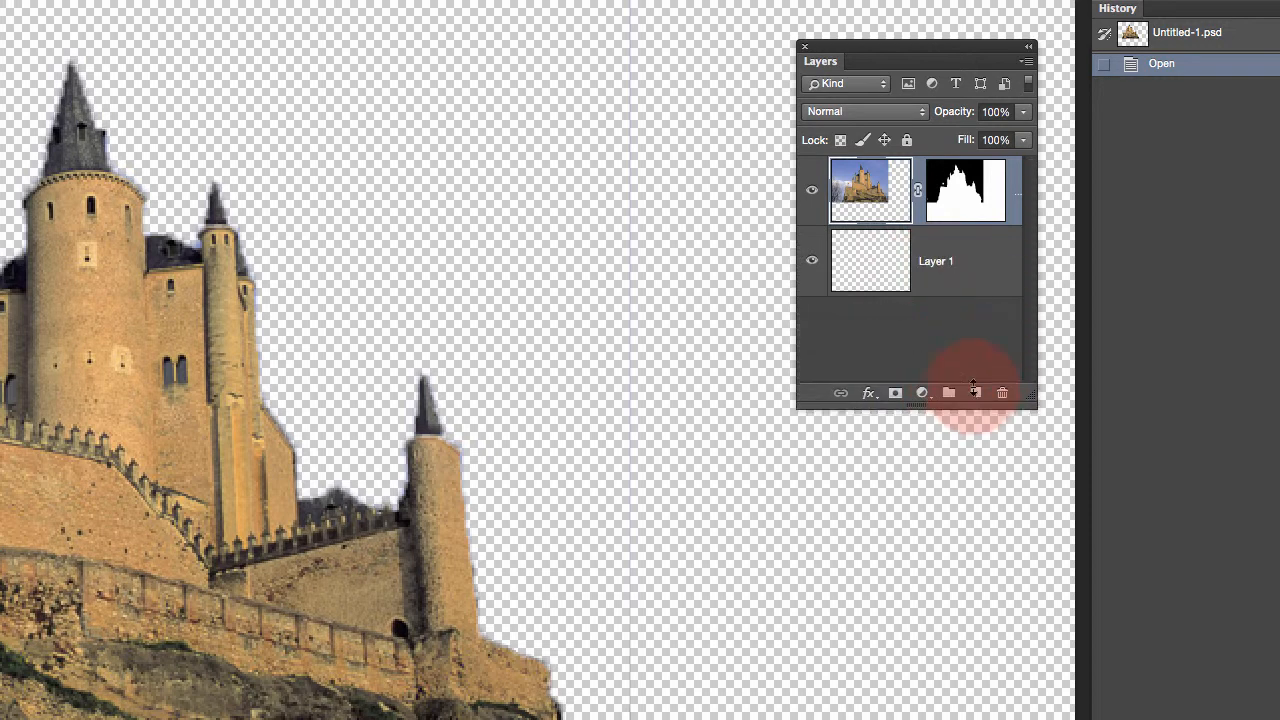
{"action": "left_click_drag", "start_coordinate": [1047, 383], "coordinate": [1172, 425]}
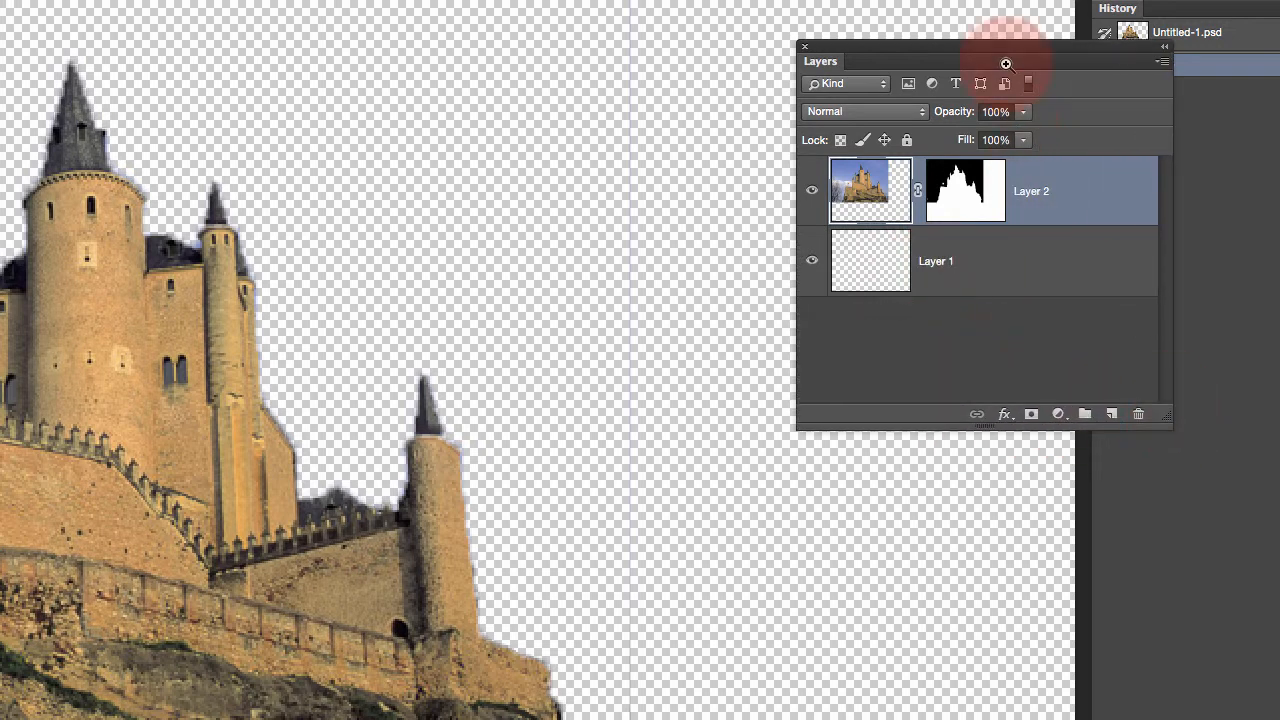
{"action": "left_click_drag", "start_coordinate": [1020, 51], "coordinate": [920, 22]}
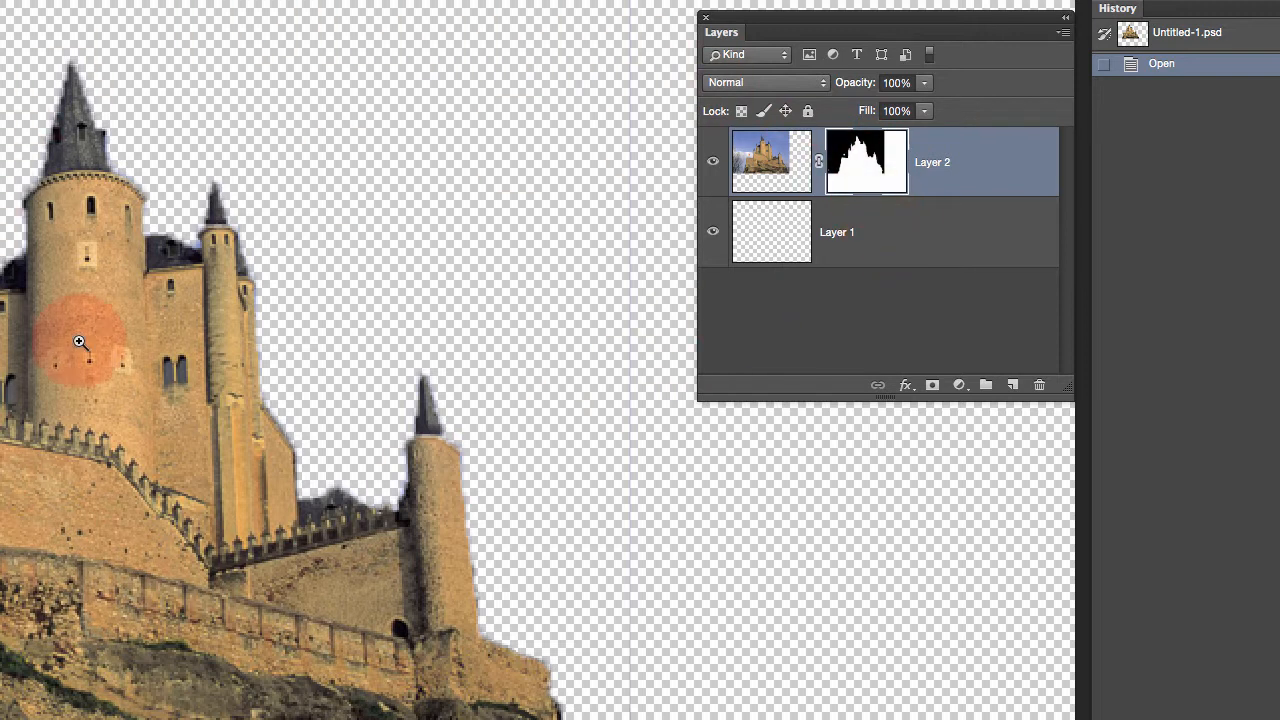
View Layer 2's mask on its own and return to the normal image view.
{"action": "left_click", "coordinate": [872, 165], "text": "alt"}
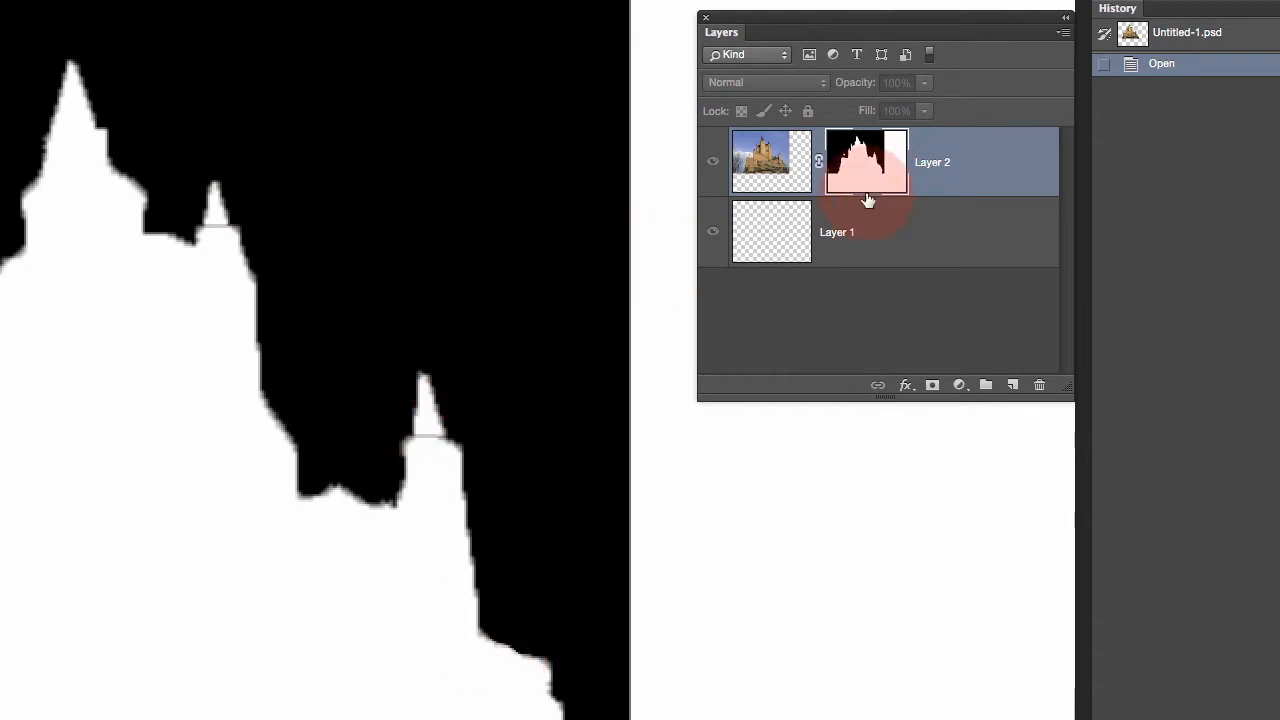
{"action": "left_click", "coordinate": [855, 163], "text": "alt"}
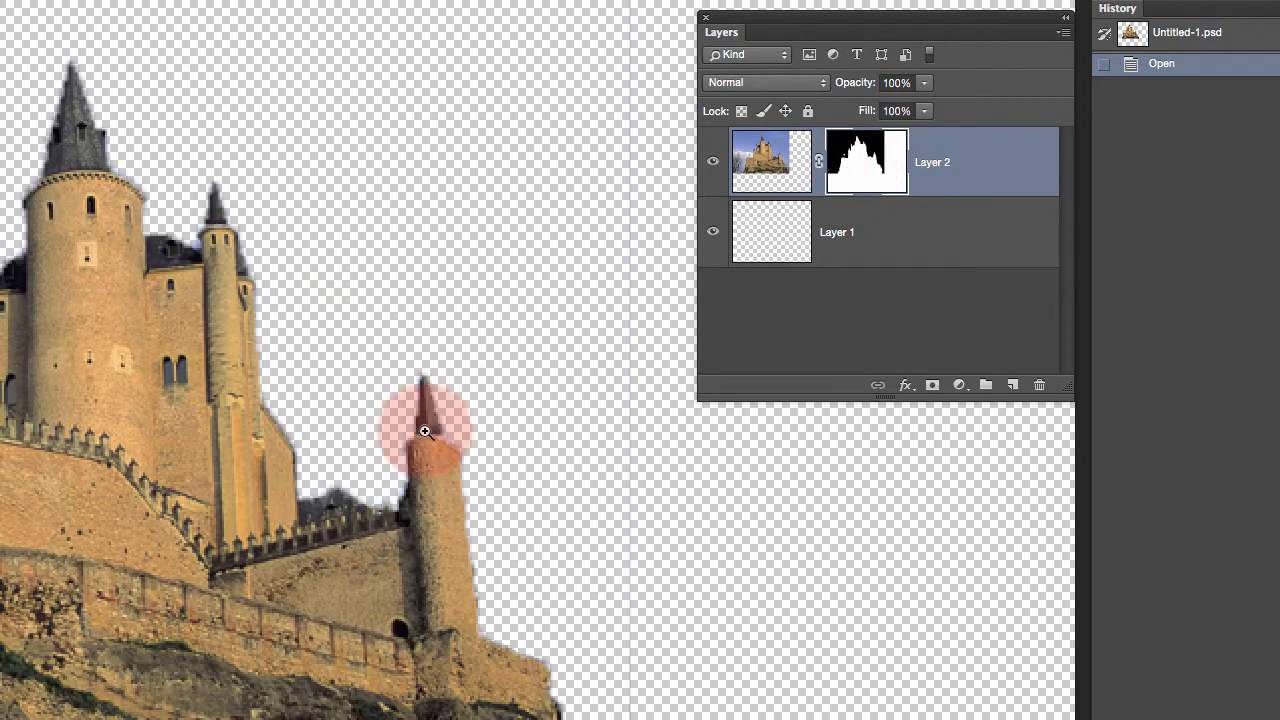
Turn off the pixel grid for close-up work on the mask edge around the castle's small separate turret.
{"action": "left_click_drag", "start_coordinate": [417, 437], "coordinate": [437, 377]}
{"action": "left_click_drag", "start_coordinate": [401, 438], "coordinate": [415, 428]}
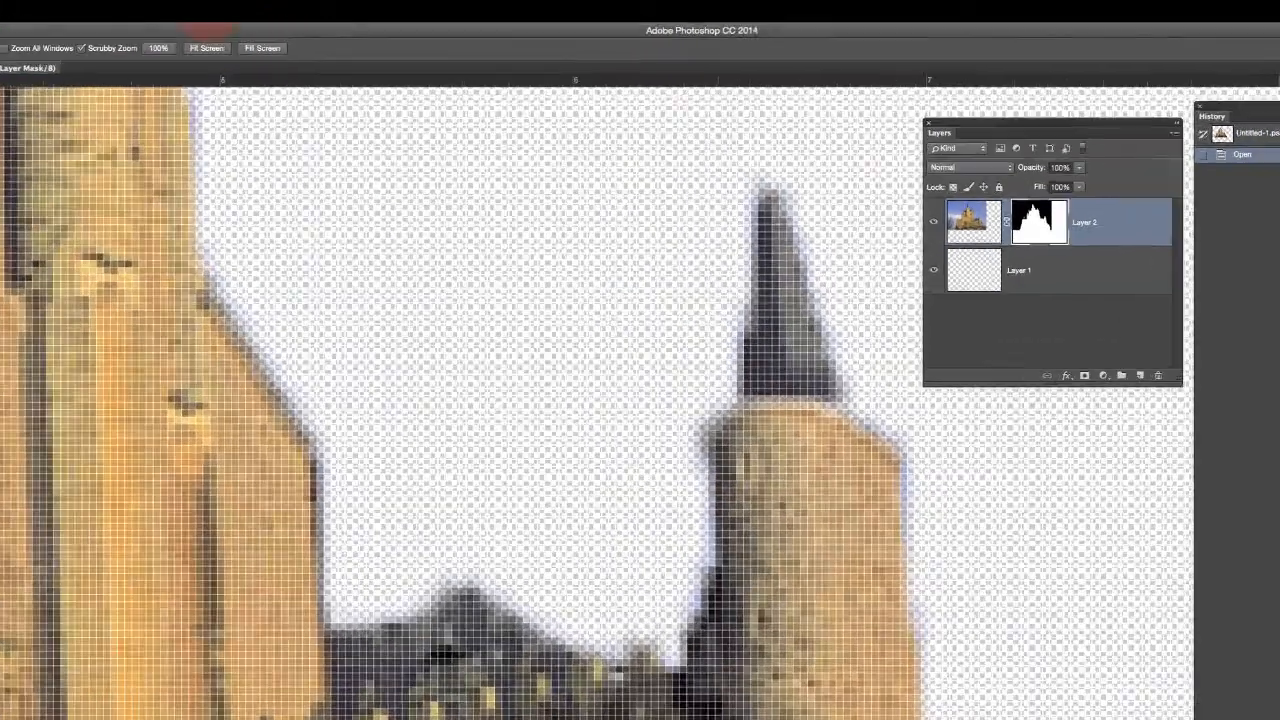
{"action": "left_click", "coordinate": [286, 18]}
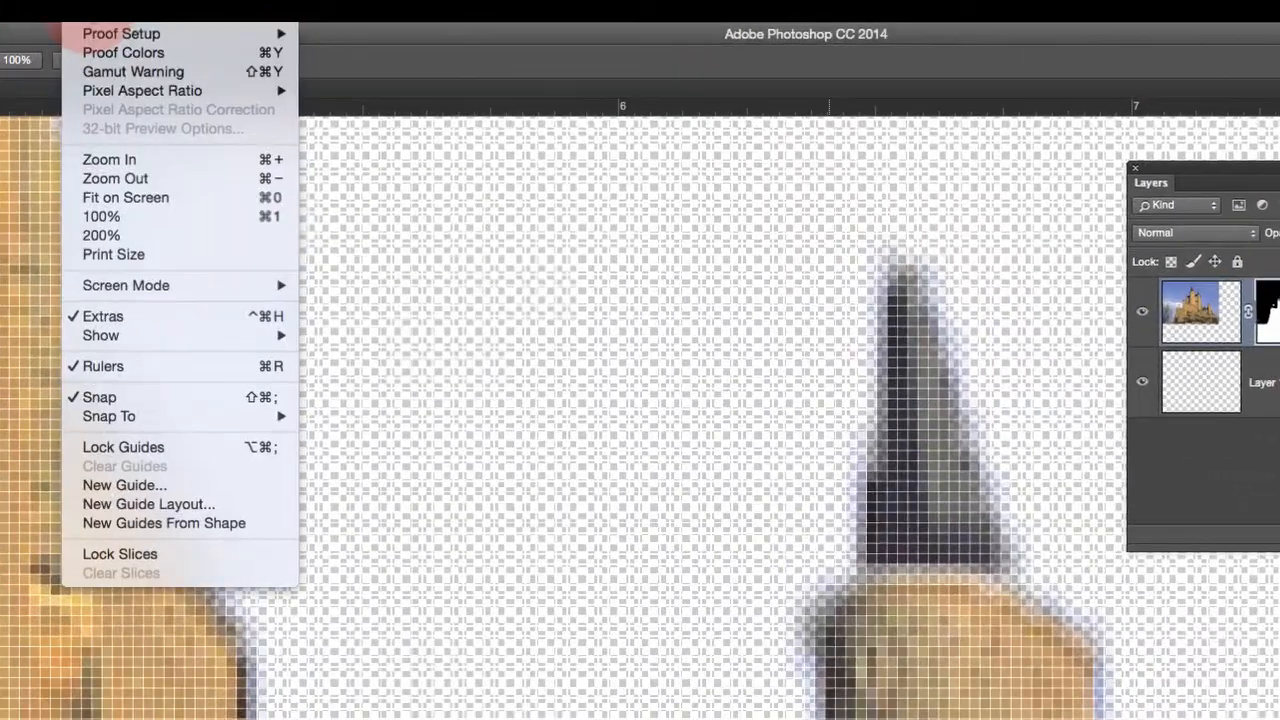
{"action": "mouse_move", "coordinate": [156, 341]}
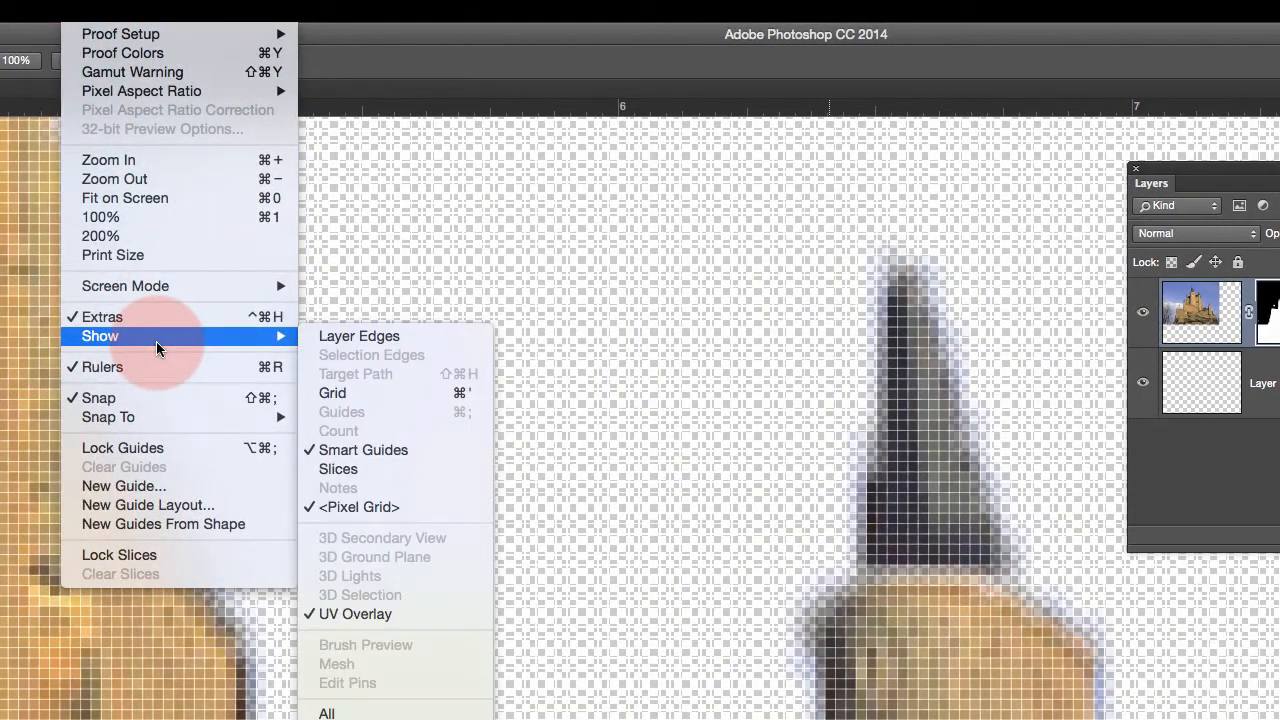
{"action": "left_click", "coordinate": [349, 505]}
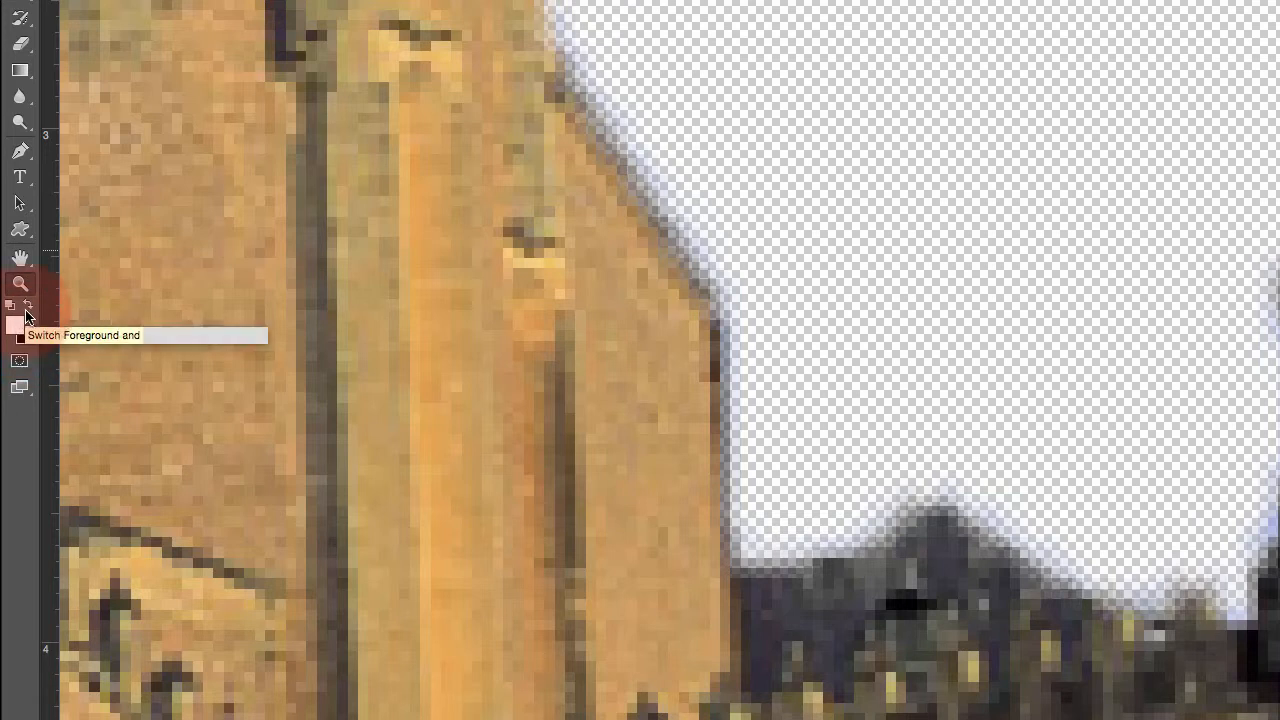
Make black the foreground colour for mask painting and move the floating Layers panel away from the turret, over the History panel.
{"action": "left_click", "coordinate": [29, 308]}
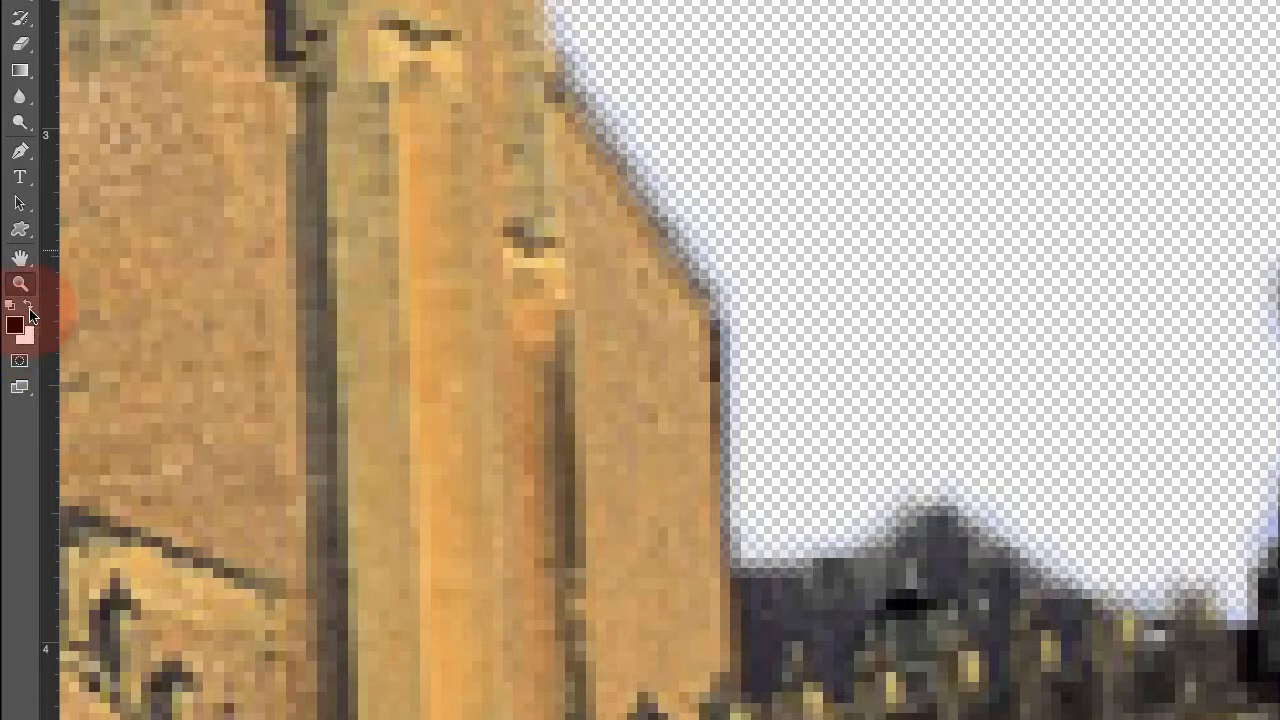
{"action": "left_click", "coordinate": [30, 312]}
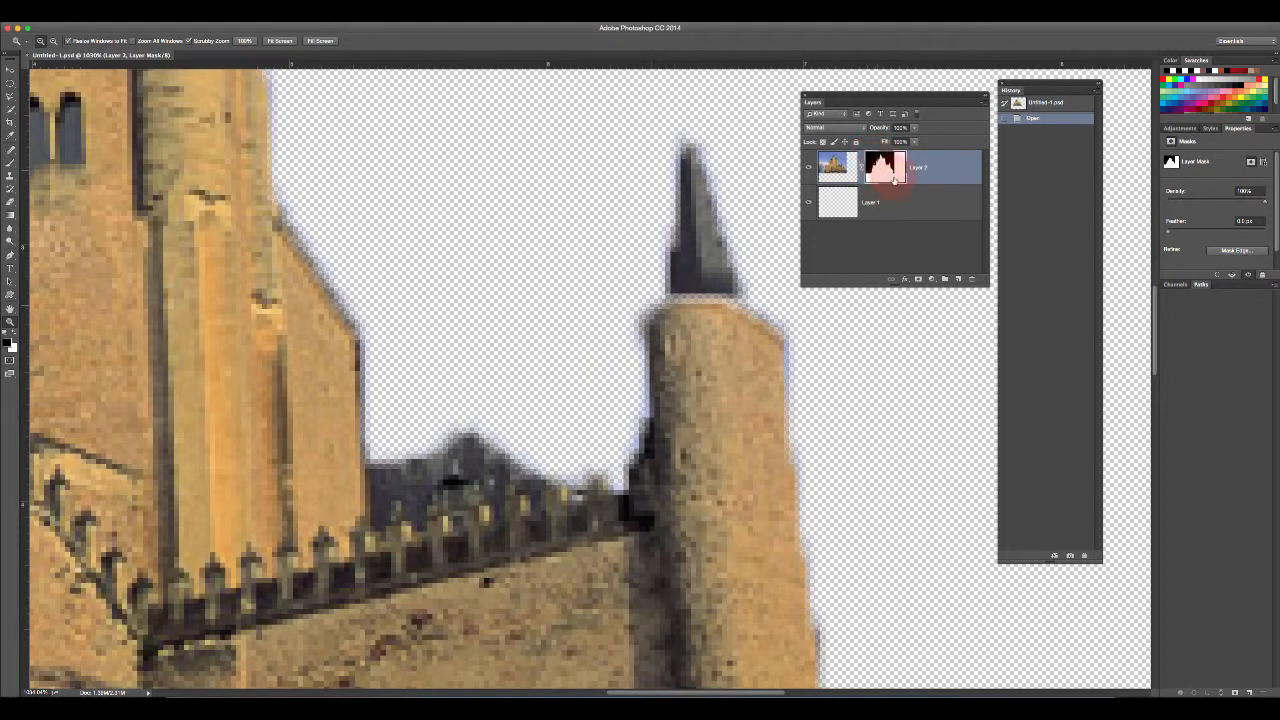
{"action": "left_click_drag", "start_coordinate": [871, 100], "coordinate": [984, 178]}
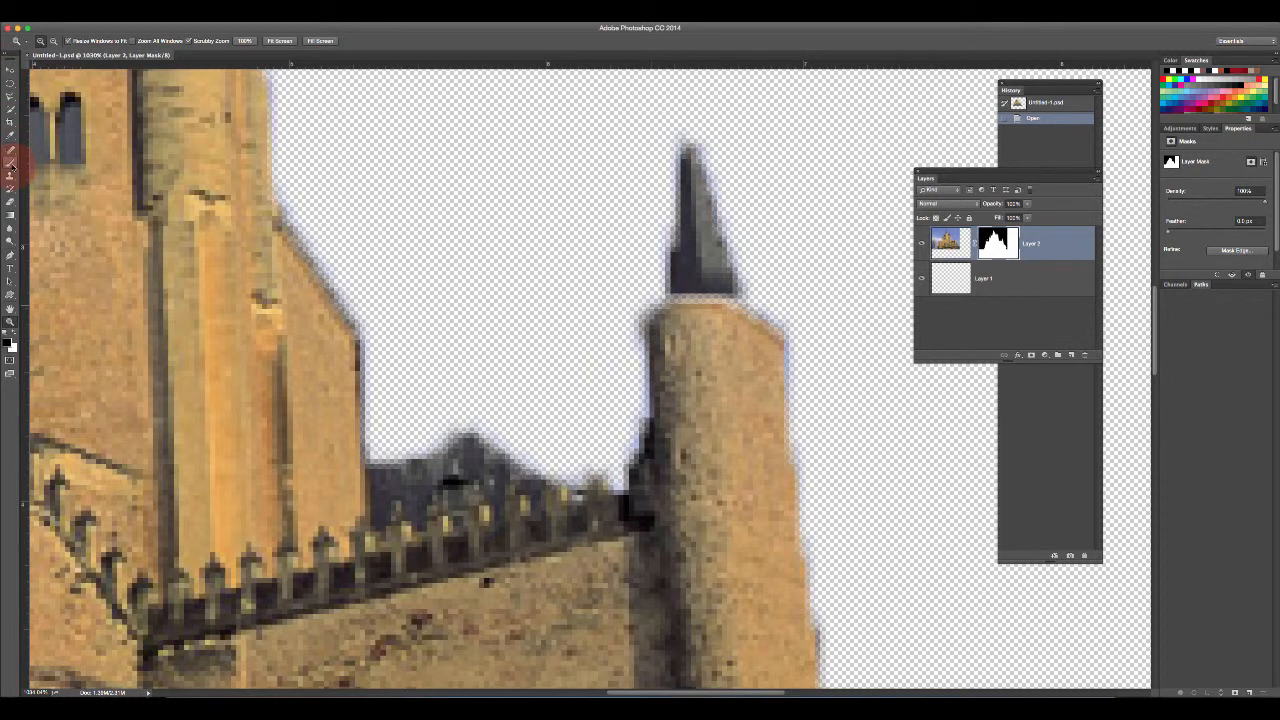
Choose the Brush tool with a hard round tip at 6 px size and 100% hardness.
{"action": "left_click", "coordinate": [11, 167]}
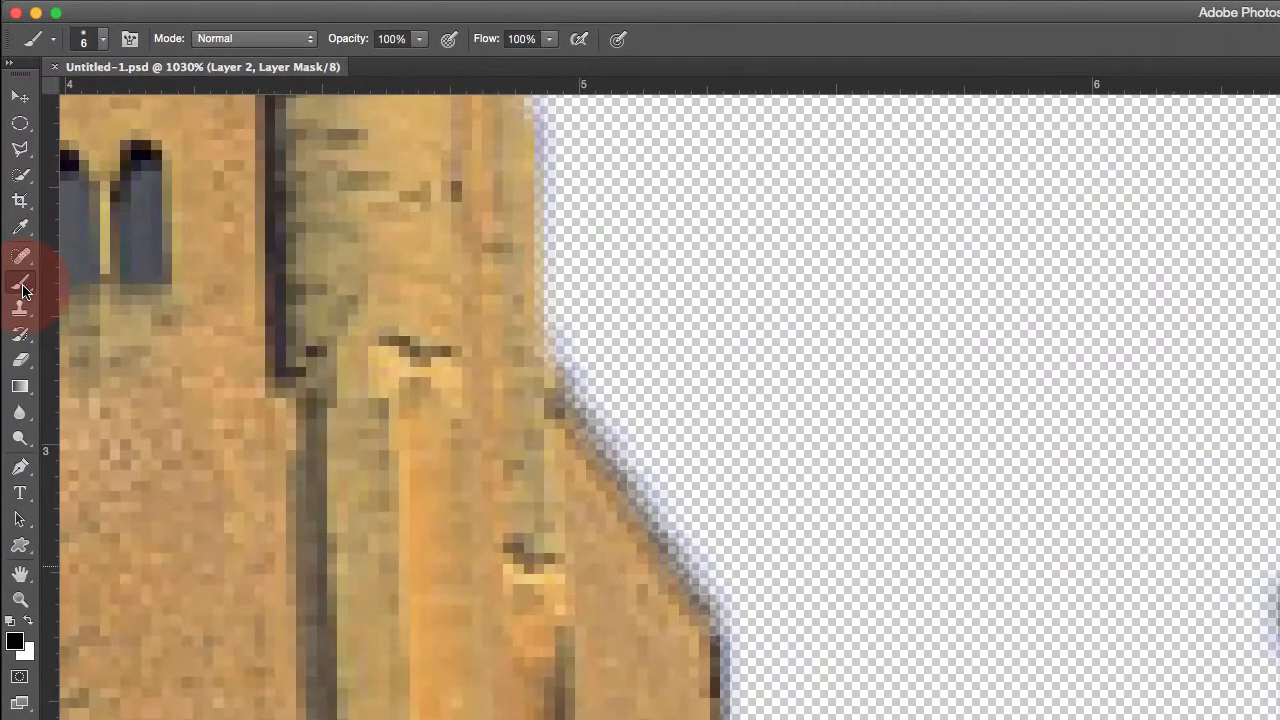
{"action": "left_click", "coordinate": [101, 40]}
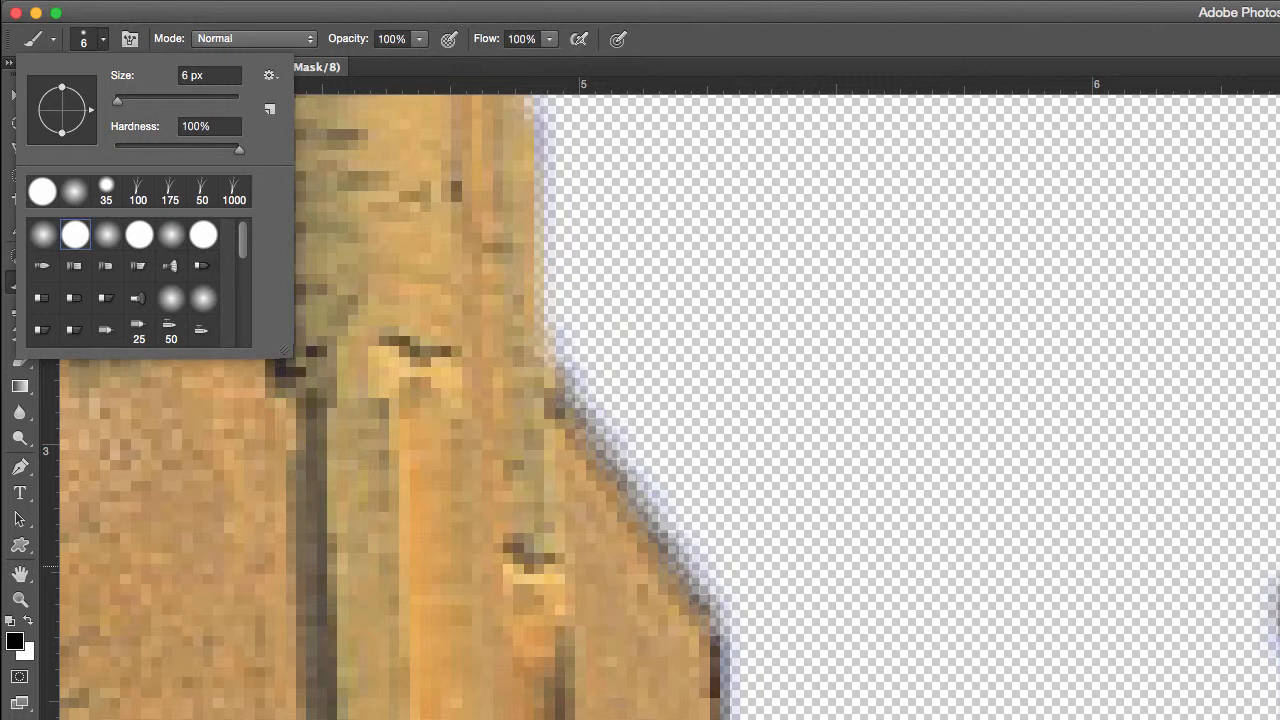
{"action": "left_click", "coordinate": [79, 240]}
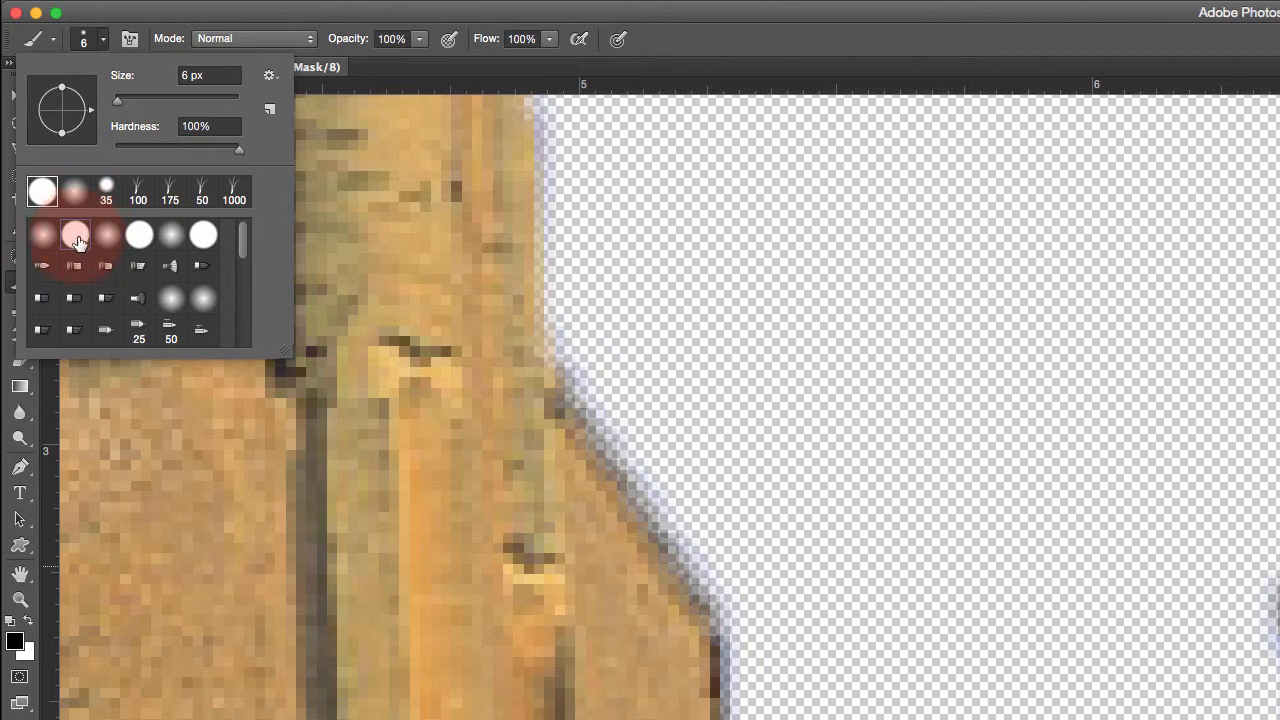
{"action": "left_click", "coordinate": [712, 51]}
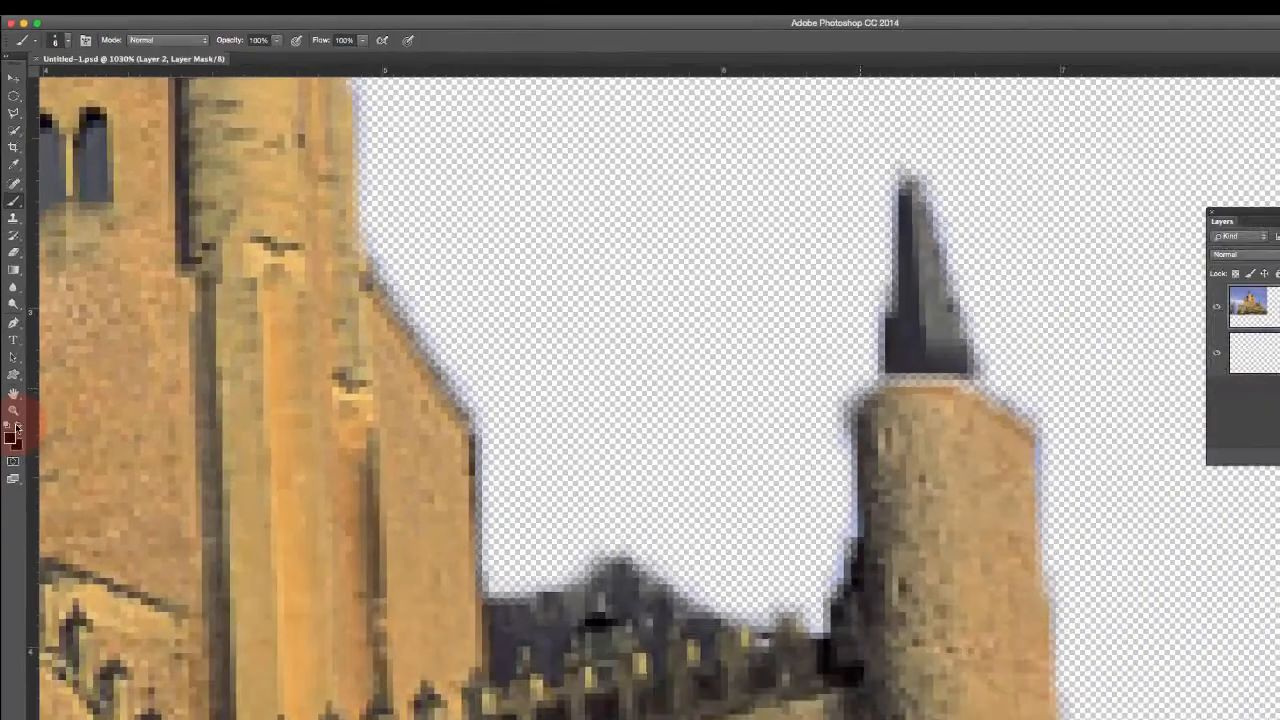
Paint the small separate turret's clipped spire back in with white on Layer 2's mask, and hide the sky around it with black.
{"action": "left_click", "coordinate": [28, 621]}
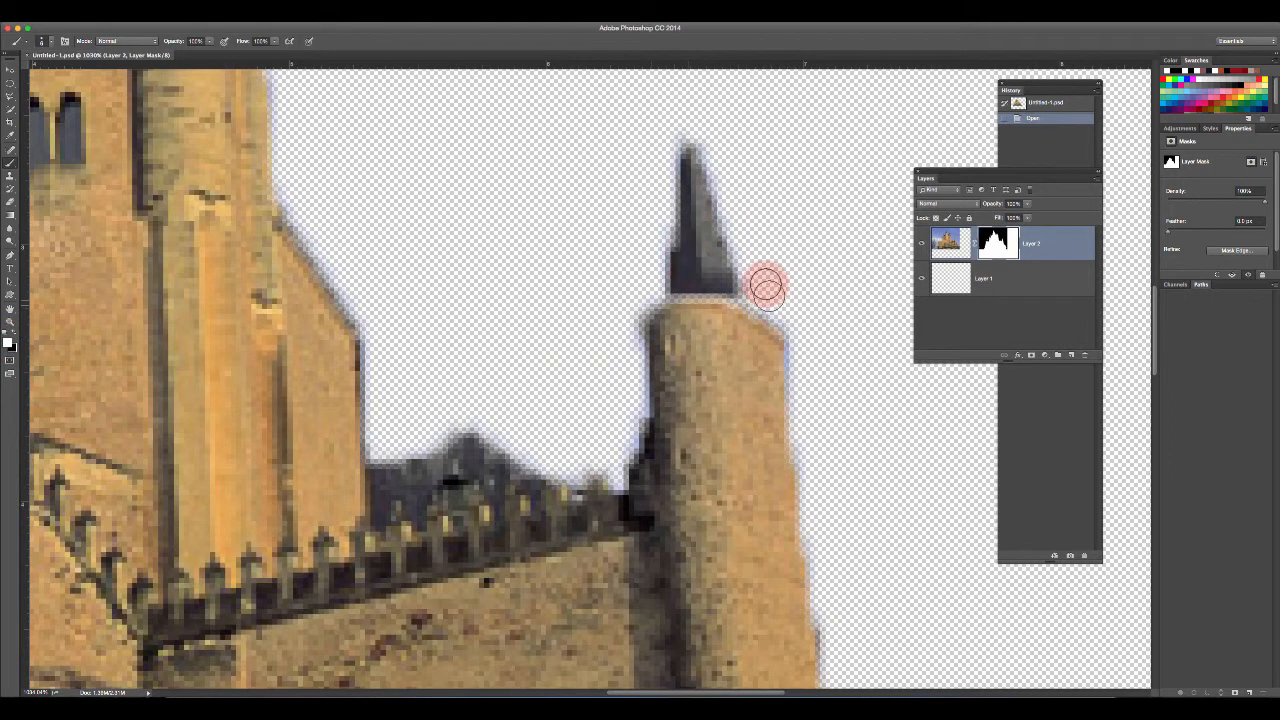
{"action": "mouse_move", "coordinate": [786, 322]}
{"action": "left_mouse_down"}
{"action": "mouse_move", "coordinate": [749, 275]}
{"action": "mouse_move", "coordinate": [757, 306]}
{"action": "mouse_move", "coordinate": [686, 286]}
{"action": "mouse_move", "coordinate": [657, 309]}
{"action": "mouse_move", "coordinate": [677, 89]}
{"action": "mouse_move", "coordinate": [709, 200]}
{"action": "mouse_move", "coordinate": [769, 302]}
{"action": "mouse_move", "coordinate": [686, 286]}
{"action": "mouse_move", "coordinate": [634, 320]}
{"action": "mouse_move", "coordinate": [770, 259]}
{"action": "mouse_move", "coordinate": [681, 85]}
{"action": "mouse_move", "coordinate": [744, 249]}
{"action": "mouse_move", "coordinate": [682, 92]}
{"action": "left_mouse_up"}
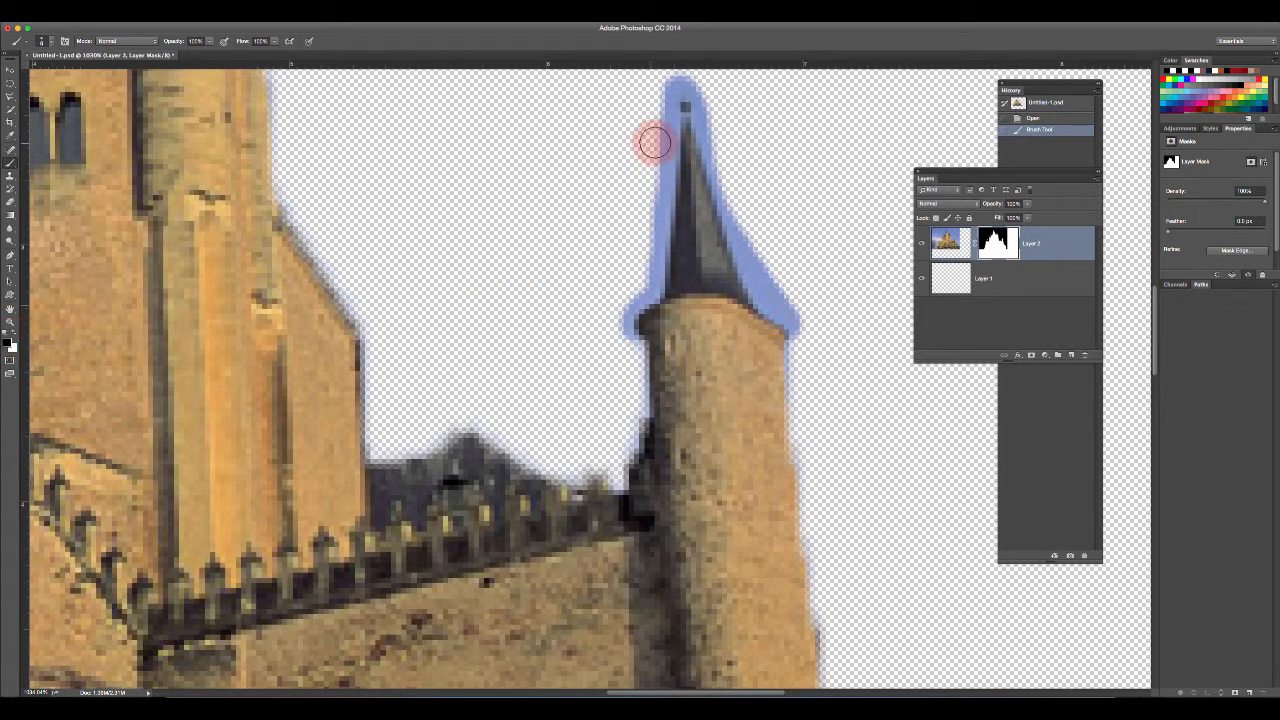
{"action": "mouse_move", "coordinate": [654, 151]}
{"action": "left_mouse_down"}
{"action": "mouse_move", "coordinate": [647, 280]}
{"action": "mouse_move", "coordinate": [615, 314]}
{"action": "mouse_move", "coordinate": [632, 440]}
{"action": "left_mouse_up"}
{"action": "mouse_move", "coordinate": [800, 329]}
{"action": "left_mouse_down"}
{"action": "mouse_move", "coordinate": [810, 340]}
{"action": "mouse_move", "coordinate": [760, 277]}
{"action": "mouse_move", "coordinate": [741, 208]}
{"action": "mouse_move", "coordinate": [637, 221]}
{"action": "mouse_move", "coordinate": [749, 220]}
{"action": "left_mouse_up"}
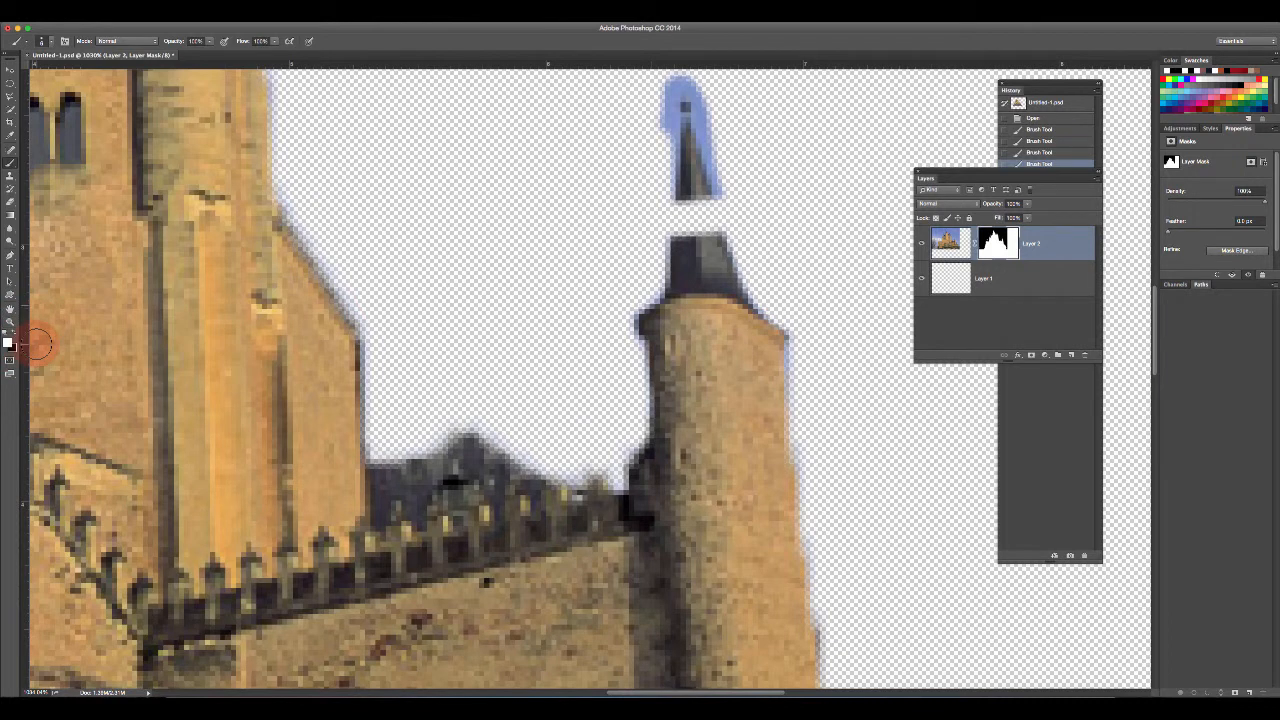
{"action": "mouse_move", "coordinate": [678, 272]}
{"action": "left_mouse_down"}
{"action": "mouse_move", "coordinate": [691, 190]}
{"action": "mouse_move", "coordinate": [695, 238]}
{"action": "mouse_move", "coordinate": [698, 204]}
{"action": "mouse_move", "coordinate": [712, 242]}
{"action": "mouse_move", "coordinate": [693, 193]}
{"action": "mouse_move", "coordinate": [685, 250]}
{"action": "mouse_move", "coordinate": [705, 205]}
{"action": "left_mouse_up"}
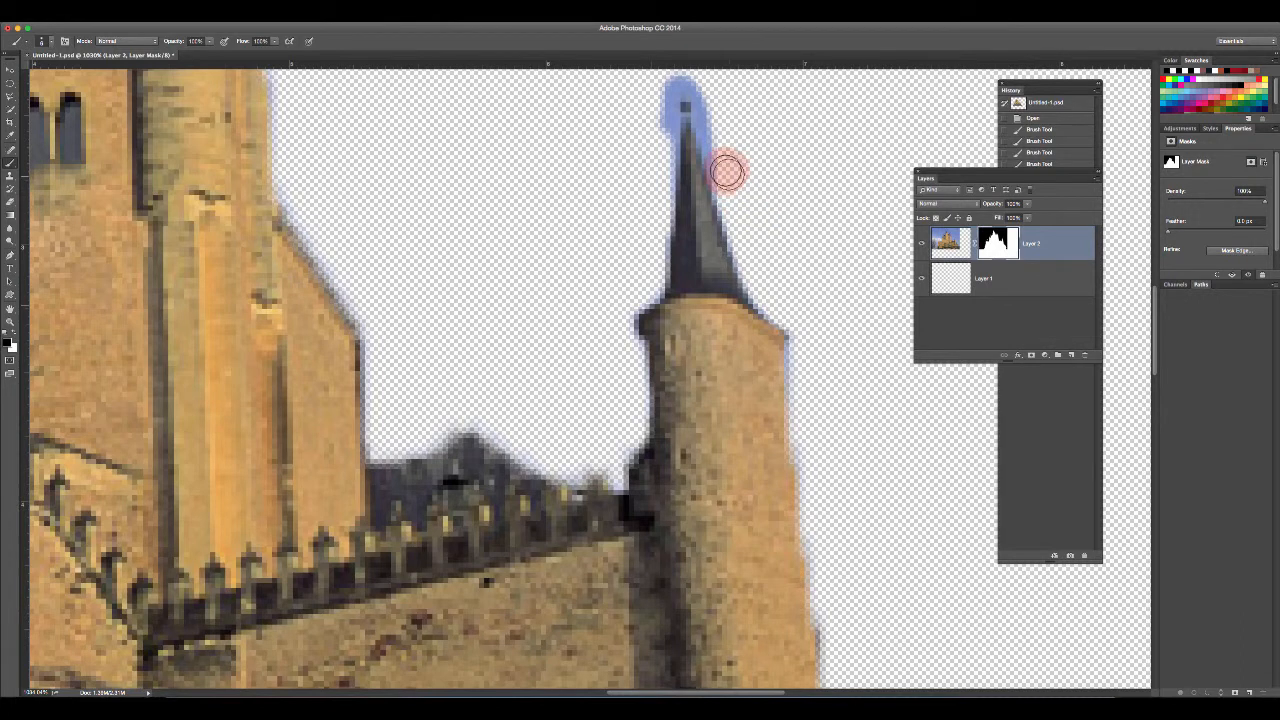
{"action": "mouse_move", "coordinate": [708, 115]}
{"action": "left_mouse_down"}
{"action": "mouse_move", "coordinate": [681, 80]}
{"action": "mouse_move", "coordinate": [656, 97]}
{"action": "mouse_move", "coordinate": [651, 268]}
{"action": "left_mouse_up"}
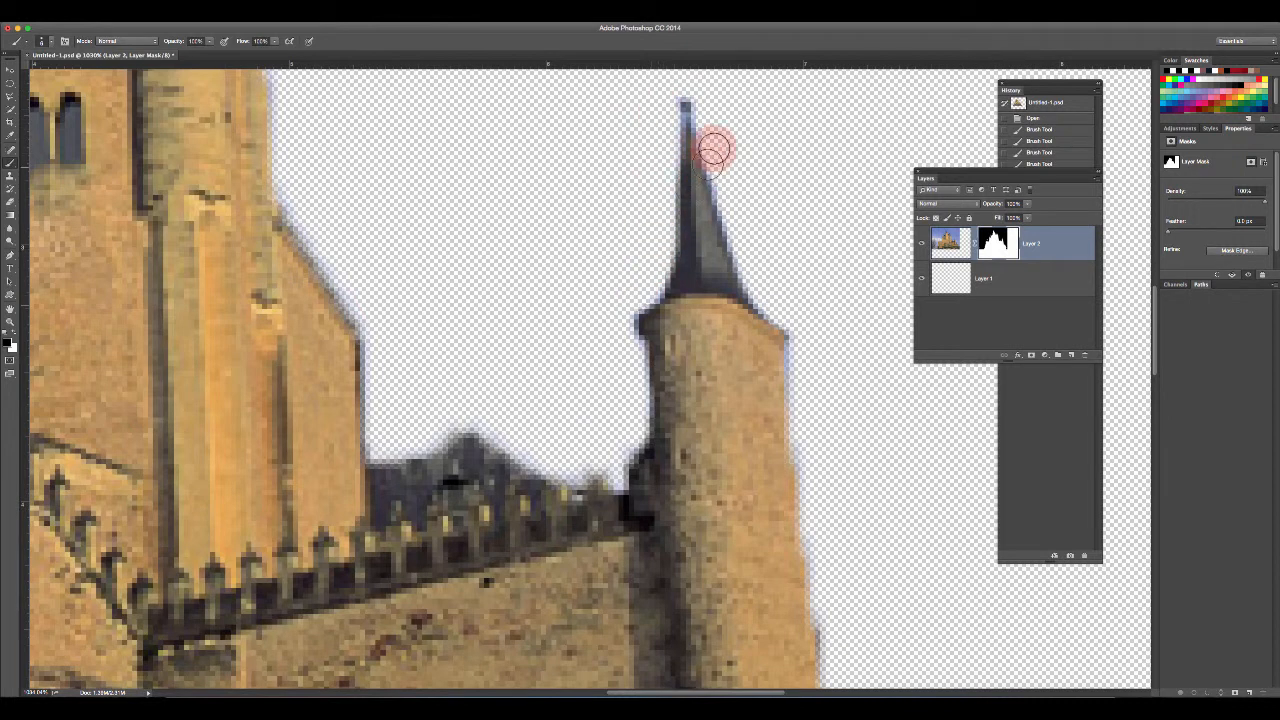
Restore the clipped spire tip of the slim turret beside the main tower with white, and mask out the surrounding sky with black.
{"action": "left_click_drag", "start_coordinate": [377, 231], "coordinate": [645, 535]}
{"action": "left_click_drag", "start_coordinate": [588, 286], "coordinate": [555, 414]}
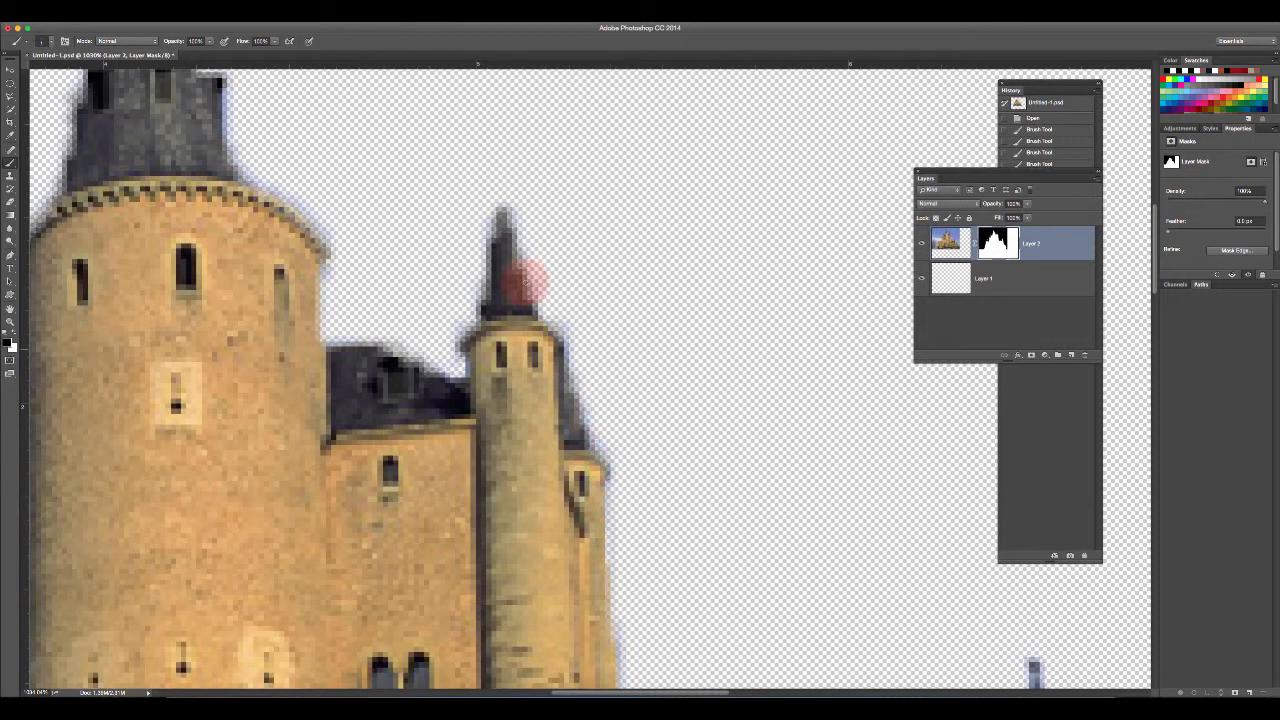
{"action": "left_click_drag", "start_coordinate": [380, 194], "coordinate": [531, 429]}
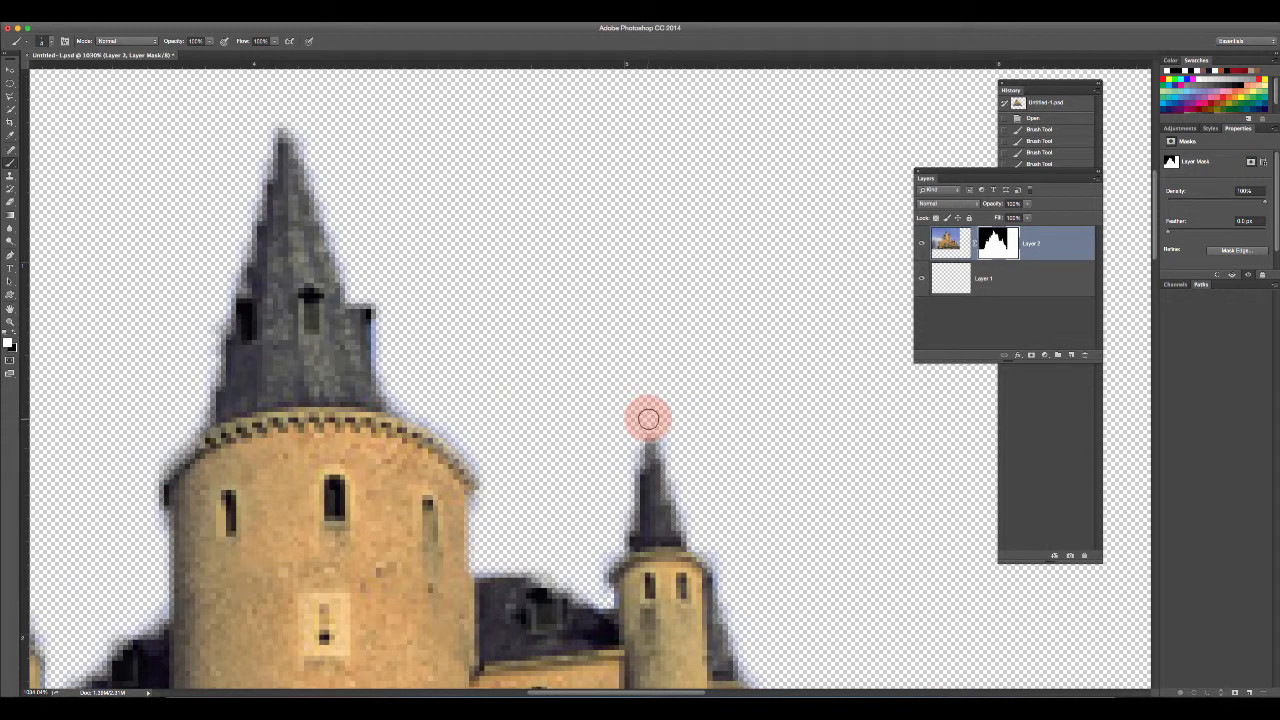
{"action": "mouse_move", "coordinate": [650, 406]}
{"action": "left_mouse_down"}
{"action": "mouse_move", "coordinate": [651, 356]}
{"action": "mouse_move", "coordinate": [654, 421]}
{"action": "mouse_move", "coordinate": [637, 433]}
{"action": "mouse_move", "coordinate": [648, 370]}
{"action": "mouse_move", "coordinate": [632, 423]}
{"action": "mouse_move", "coordinate": [658, 399]}
{"action": "left_mouse_up"}
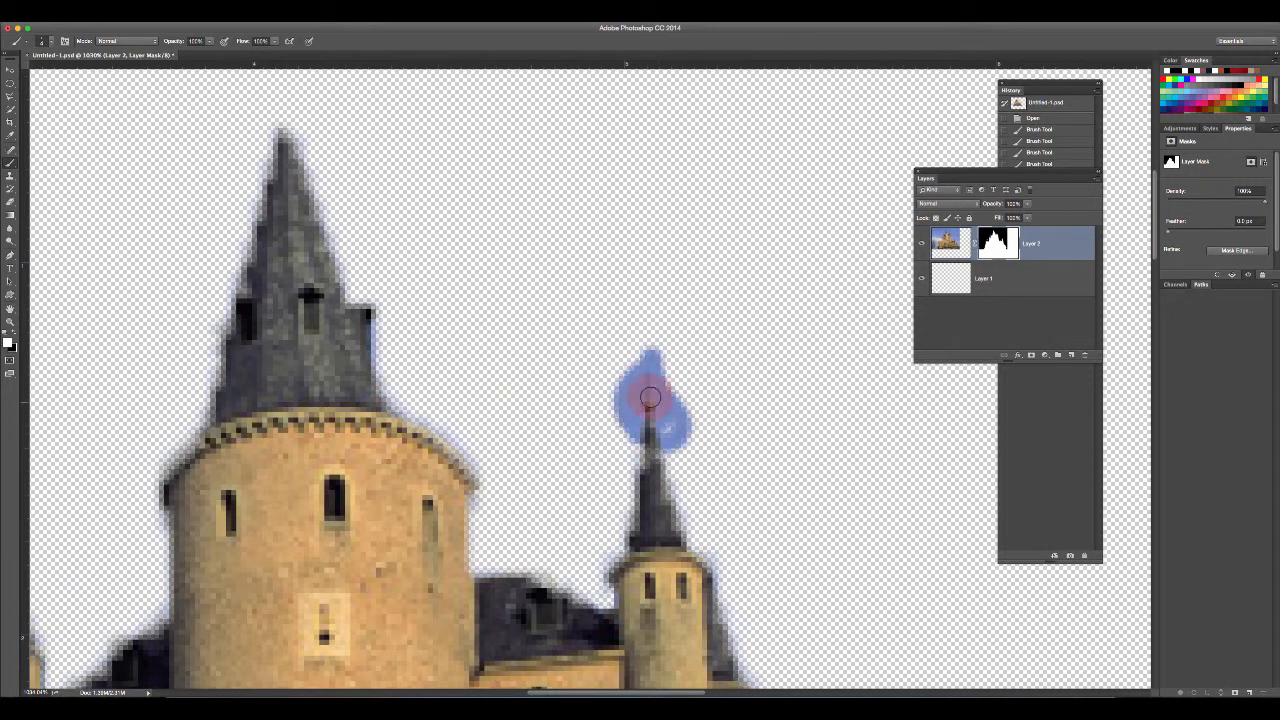
{"action": "mouse_move", "coordinate": [667, 428]}
{"action": "left_mouse_down"}
{"action": "mouse_move", "coordinate": [661, 348]}
{"action": "mouse_move", "coordinate": [643, 345]}
{"action": "mouse_move", "coordinate": [634, 383]}
{"action": "mouse_move", "coordinate": [642, 351]}
{"action": "mouse_move", "coordinate": [655, 373]}
{"action": "mouse_move", "coordinate": [625, 382]}
{"action": "mouse_move", "coordinate": [628, 441]}
{"action": "mouse_move", "coordinate": [626, 400]}
{"action": "mouse_move", "coordinate": [609, 423]}
{"action": "mouse_move", "coordinate": [624, 429]}
{"action": "mouse_move", "coordinate": [649, 384]}
{"action": "mouse_move", "coordinate": [680, 438]}
{"action": "mouse_move", "coordinate": [668, 420]}
{"action": "mouse_move", "coordinate": [650, 473]}
{"action": "mouse_move", "coordinate": [651, 425]}
{"action": "mouse_move", "coordinate": [664, 483]}
{"action": "mouse_move", "coordinate": [678, 453]}
{"action": "left_mouse_up"}
{"action": "key", "text": "x"}
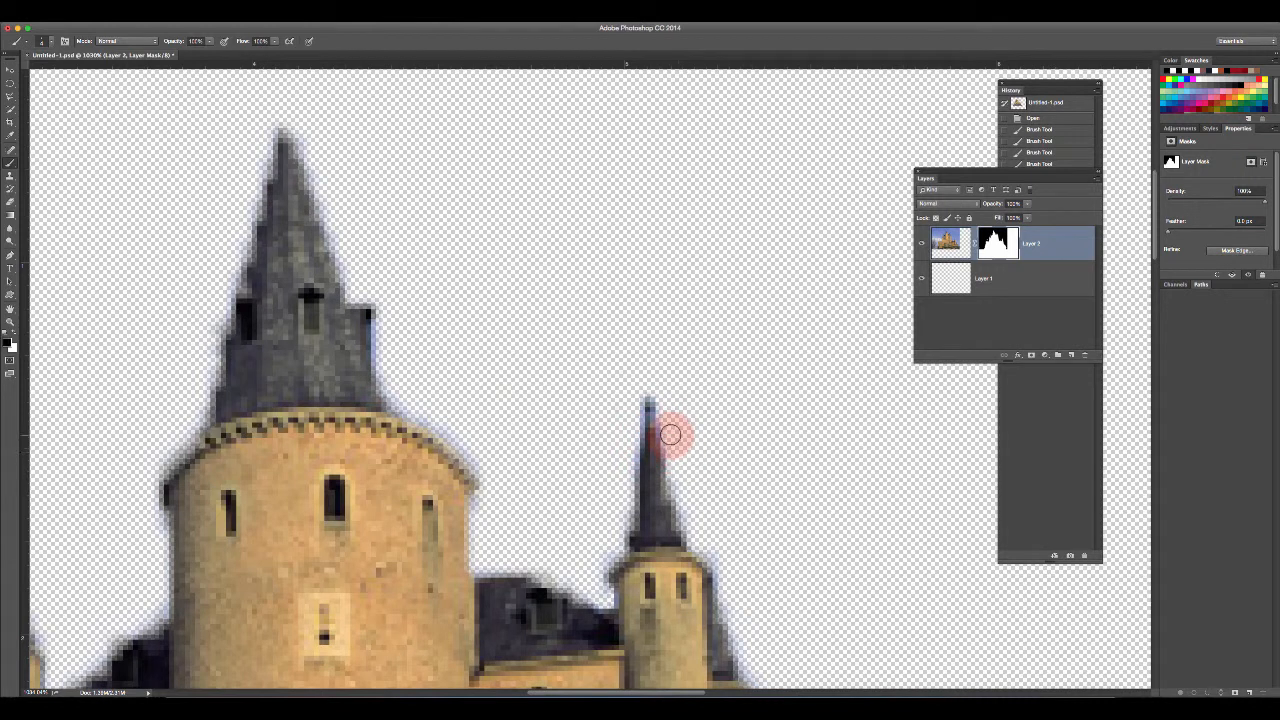
Bring back the finial on the tallest tower's roof with white on the mask, and remove the sky around it with black.
{"action": "key", "text": "space"}
{"action": "mouse_move", "coordinate": [406, 277]}
{"action": "left_mouse_down"}
{"action": "mouse_move", "coordinate": [594, 417]}
{"action": "mouse_move", "coordinate": [615, 461]}
{"action": "left_mouse_up"}
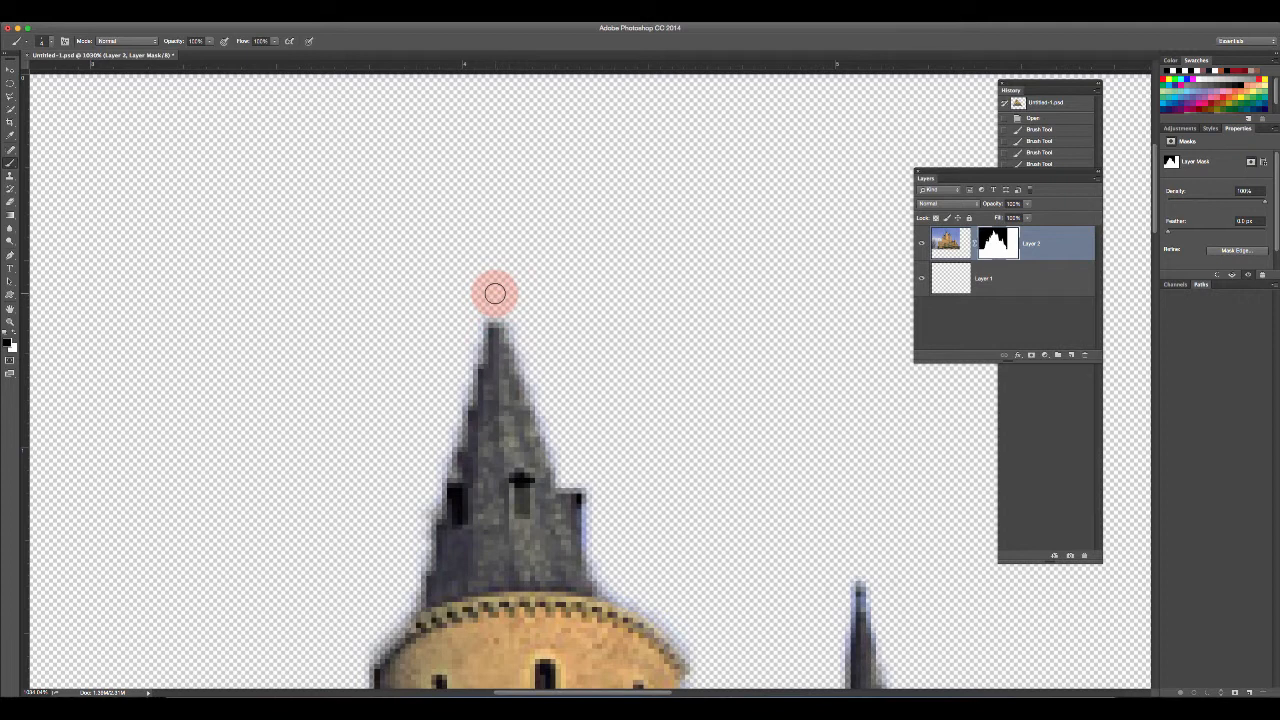
{"action": "left_click_drag", "start_coordinate": [495, 320], "coordinate": [495, 300]}
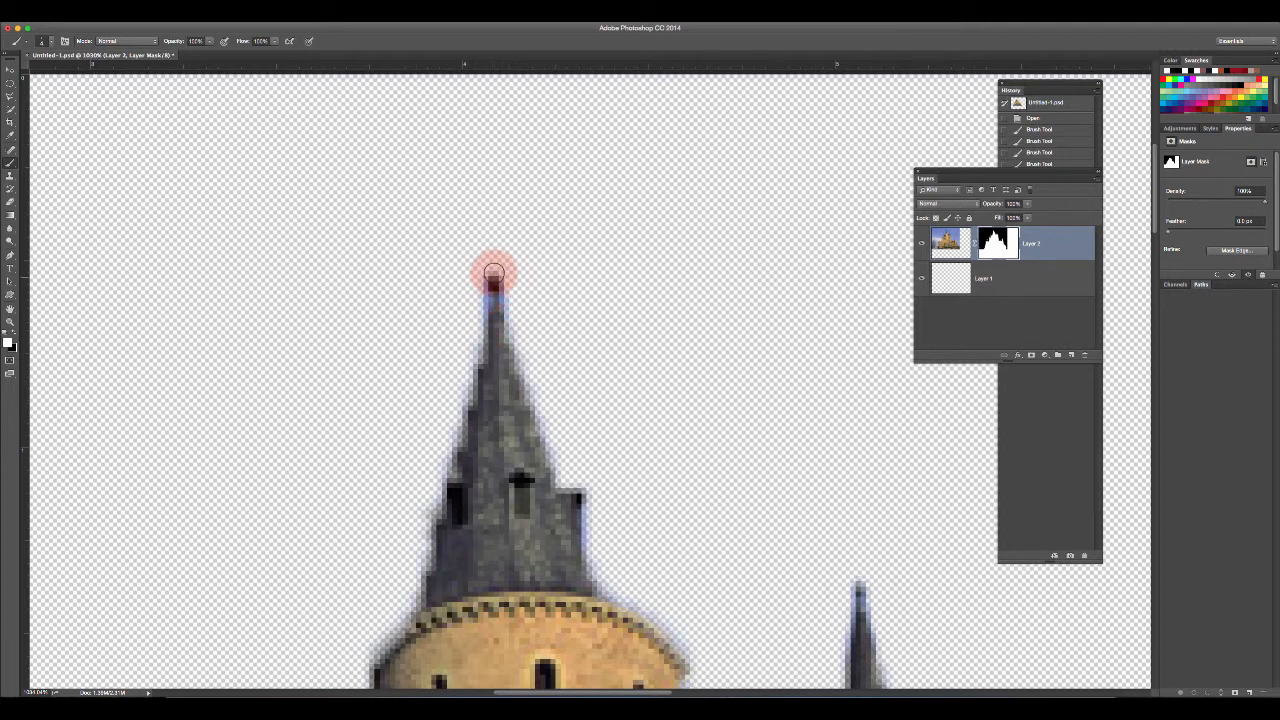
{"action": "left_click_drag", "start_coordinate": [498, 291], "coordinate": [496, 260]}
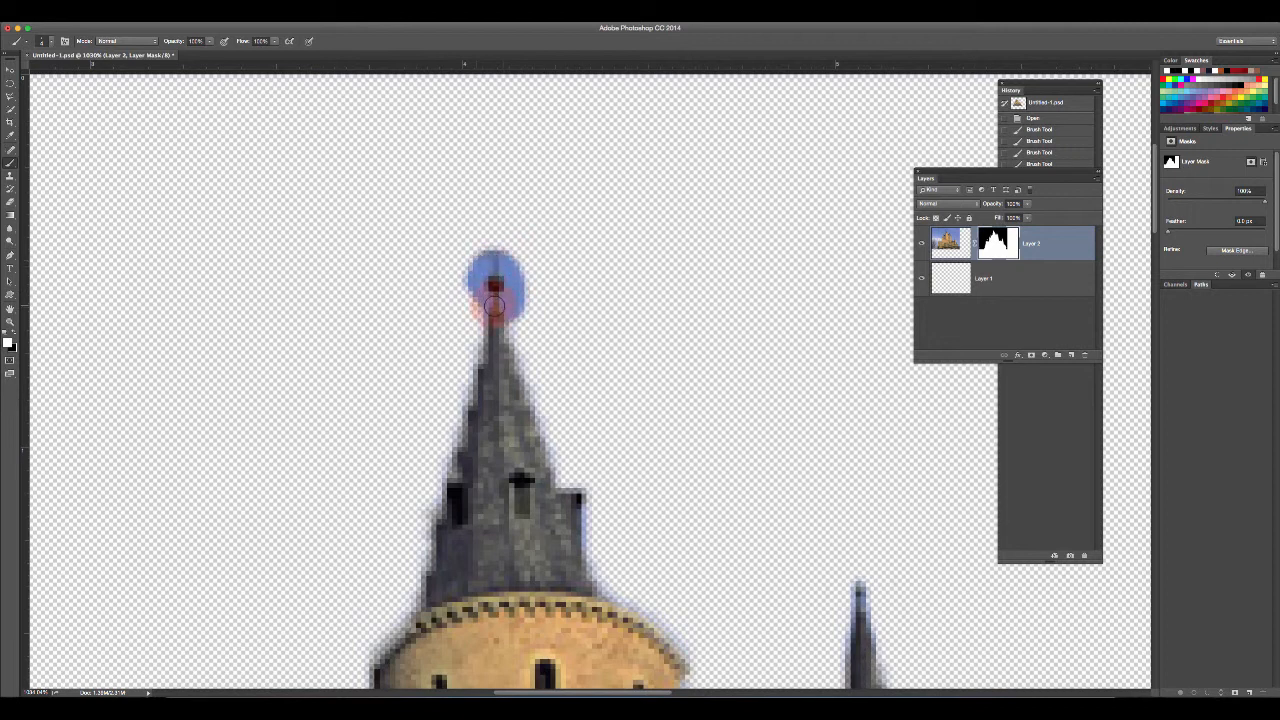
{"action": "key", "text": "x"}
{"action": "mouse_move", "coordinate": [509, 300]}
{"action": "left_mouse_down"}
{"action": "mouse_move", "coordinate": [518, 284]}
{"action": "mouse_move", "coordinate": [484, 245]}
{"action": "left_mouse_up"}
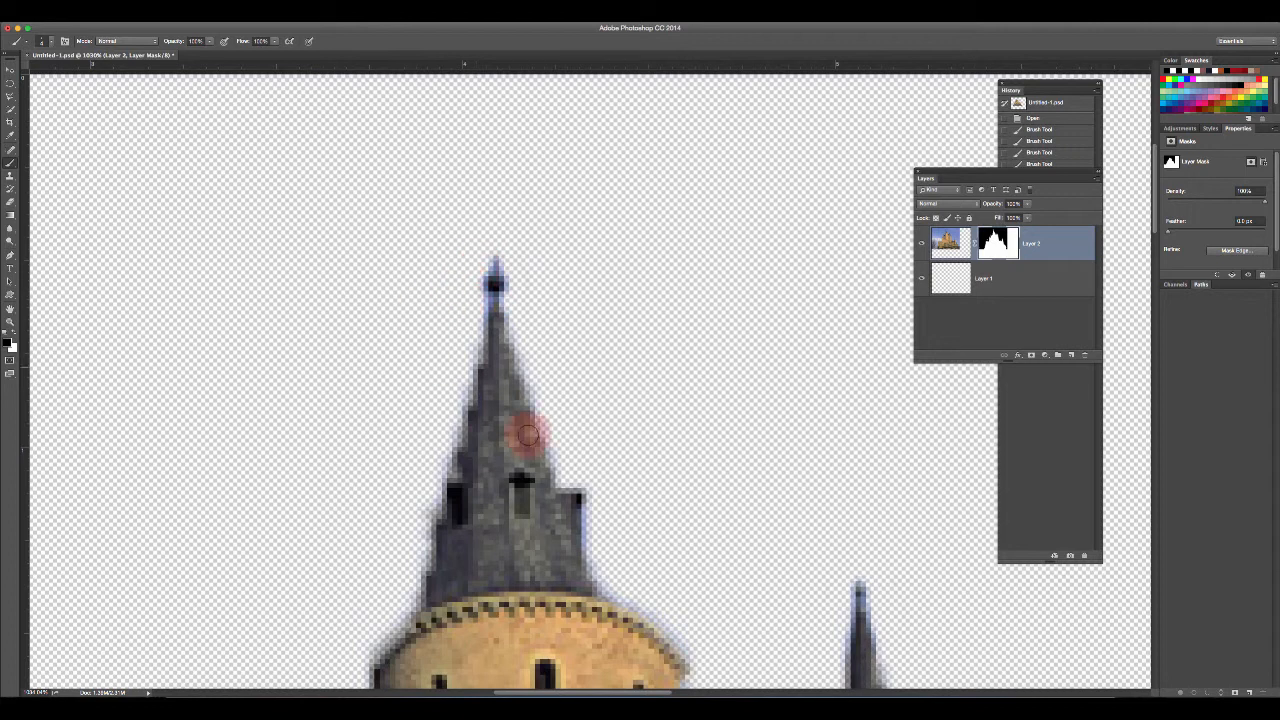
Restore the spire of the turret nearest the flag with white, and mask out the sky around it and in the gap beside it with black.
{"action": "left_click_drag", "start_coordinate": [524, 400], "coordinate": [626, 206]}
{"action": "left_click_drag", "start_coordinate": [562, 299], "coordinate": [541, 154]}
{"action": "mouse_move", "coordinate": [505, 331]}
{"action": "left_mouse_down"}
{"action": "mouse_move", "coordinate": [558, 242]}
{"action": "mouse_move", "coordinate": [564, 130]}
{"action": "left_mouse_up"}
{"action": "mouse_move", "coordinate": [557, 320]}
{"action": "left_mouse_down"}
{"action": "mouse_move", "coordinate": [557, 263]}
{"action": "mouse_move", "coordinate": [594, 254]}
{"action": "left_mouse_up"}
{"action": "left_click_drag", "start_coordinate": [523, 376], "coordinate": [491, 329]}
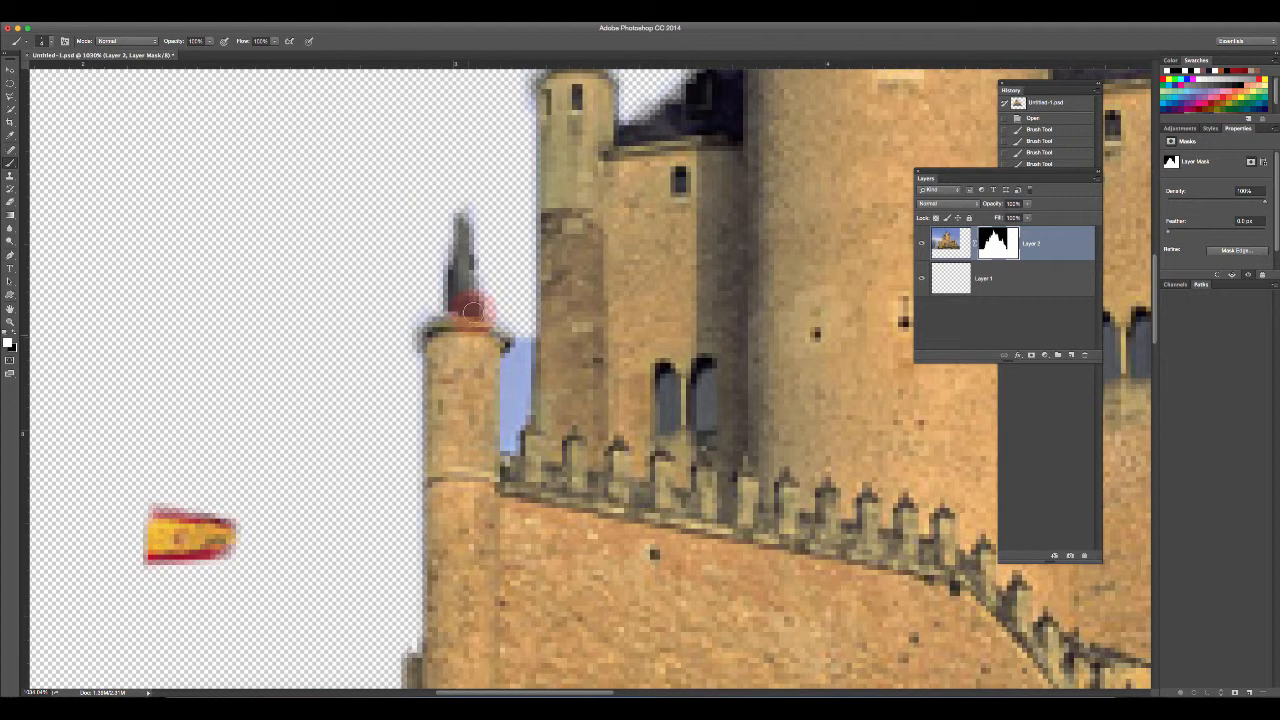
{"action": "mouse_move", "coordinate": [451, 318]}
{"action": "left_mouse_down"}
{"action": "mouse_move", "coordinate": [510, 395]}
{"action": "mouse_move", "coordinate": [463, 217]}
{"action": "mouse_move", "coordinate": [446, 211]}
{"action": "mouse_move", "coordinate": [457, 286]}
{"action": "mouse_move", "coordinate": [428, 328]}
{"action": "mouse_move", "coordinate": [457, 209]}
{"action": "mouse_move", "coordinate": [429, 286]}
{"action": "mouse_move", "coordinate": [476, 252]}
{"action": "mouse_move", "coordinate": [457, 185]}
{"action": "mouse_move", "coordinate": [462, 250]}
{"action": "mouse_move", "coordinate": [458, 160]}
{"action": "mouse_move", "coordinate": [464, 276]}
{"action": "mouse_move", "coordinate": [487, 298]}
{"action": "mouse_move", "coordinate": [494, 341]}
{"action": "mouse_move", "coordinate": [486, 180]}
{"action": "mouse_move", "coordinate": [486, 265]}
{"action": "left_mouse_up"}
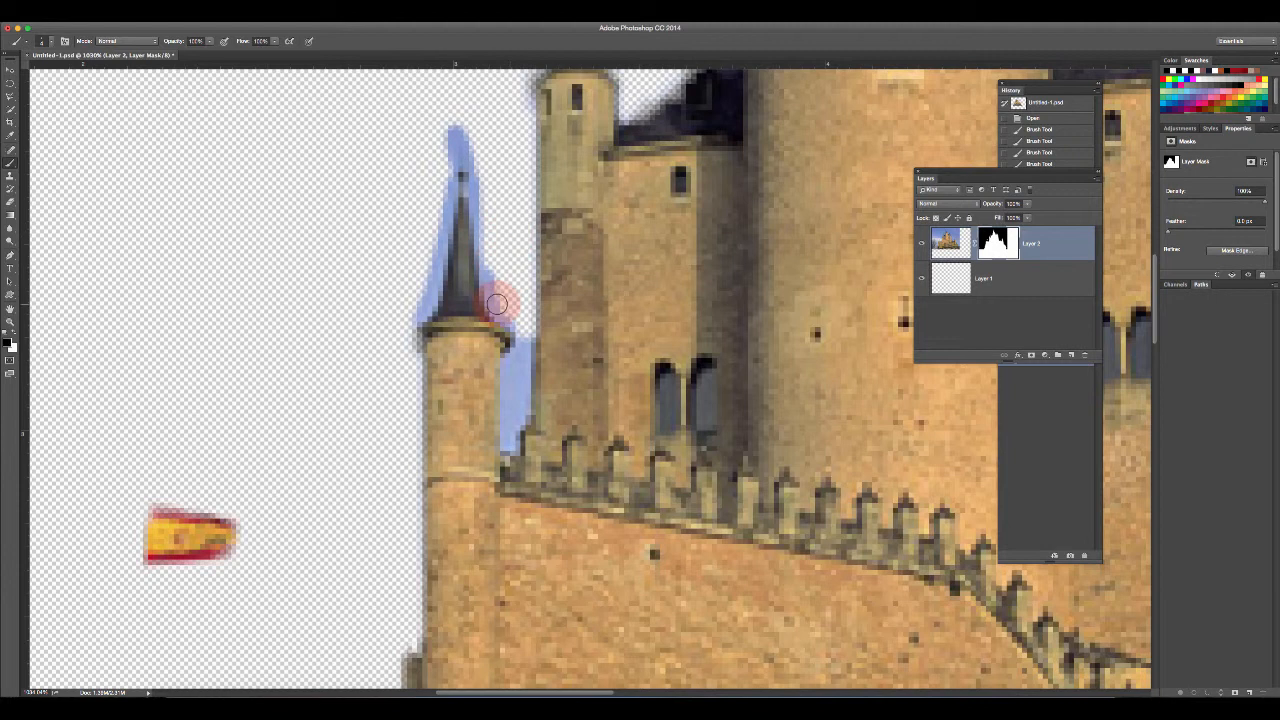
{"action": "mouse_move", "coordinate": [494, 293]}
{"action": "left_mouse_down"}
{"action": "mouse_move", "coordinate": [477, 154]}
{"action": "mouse_move", "coordinate": [448, 153]}
{"action": "mouse_move", "coordinate": [476, 158]}
{"action": "mouse_move", "coordinate": [472, 140]}
{"action": "mouse_move", "coordinate": [429, 135]}
{"action": "mouse_move", "coordinate": [452, 148]}
{"action": "mouse_move", "coordinate": [412, 320]}
{"action": "left_mouse_up"}
{"action": "left_click", "coordinate": [486, 309]}
{"action": "mouse_move", "coordinate": [506, 317]}
{"action": "left_mouse_down"}
{"action": "mouse_move", "coordinate": [520, 354]}
{"action": "mouse_move", "coordinate": [510, 446]}
{"action": "left_mouse_up"}
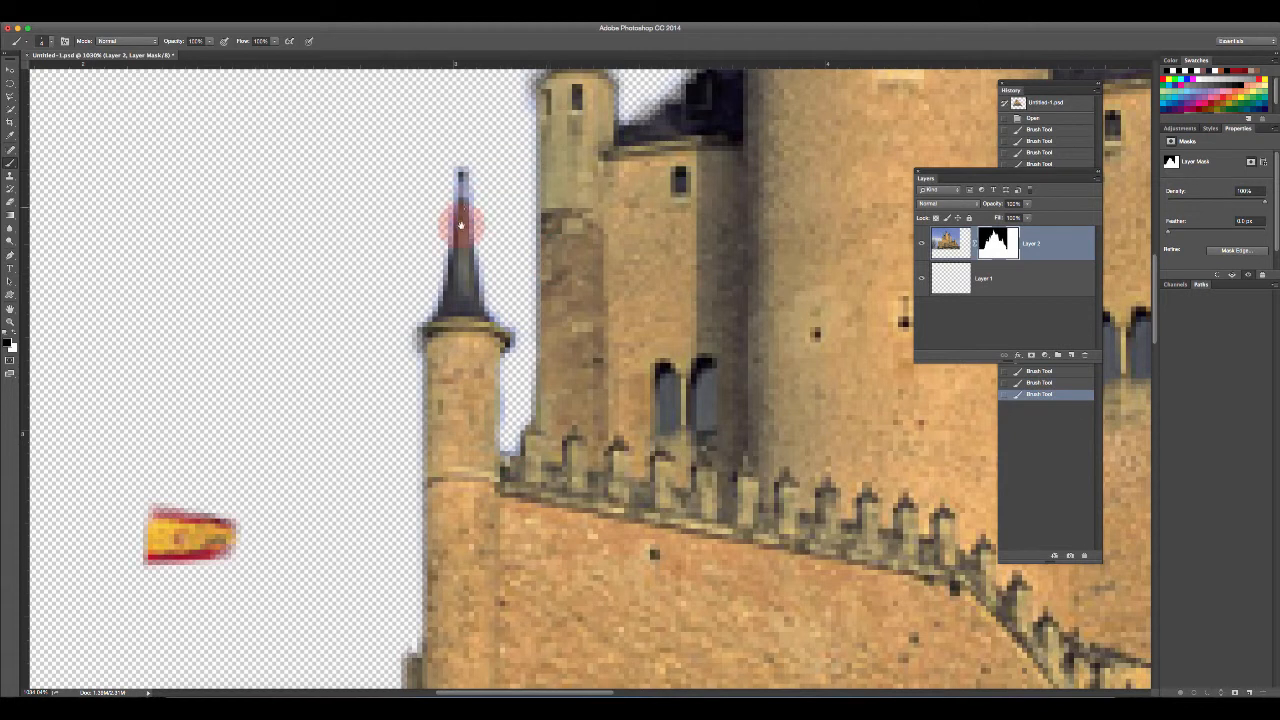
Fit the whole image on screen to review the cleaned castle cut-out.
{"action": "left_click_drag", "start_coordinate": [434, 299], "coordinate": [428, 420]}
{"action": "left_click_drag", "start_coordinate": [649, 237], "coordinate": [125, 250]}
{"action": "left_click", "coordinate": [11, 321]}
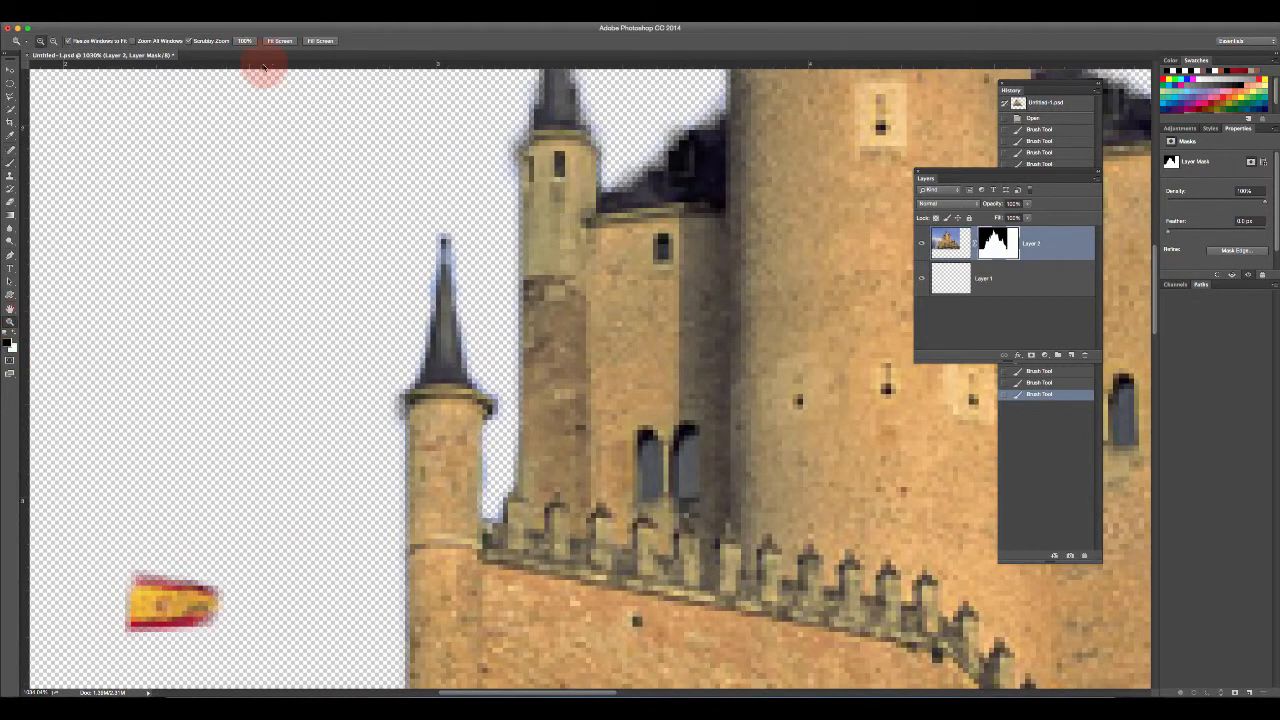
{"action": "left_click", "coordinate": [279, 41]}
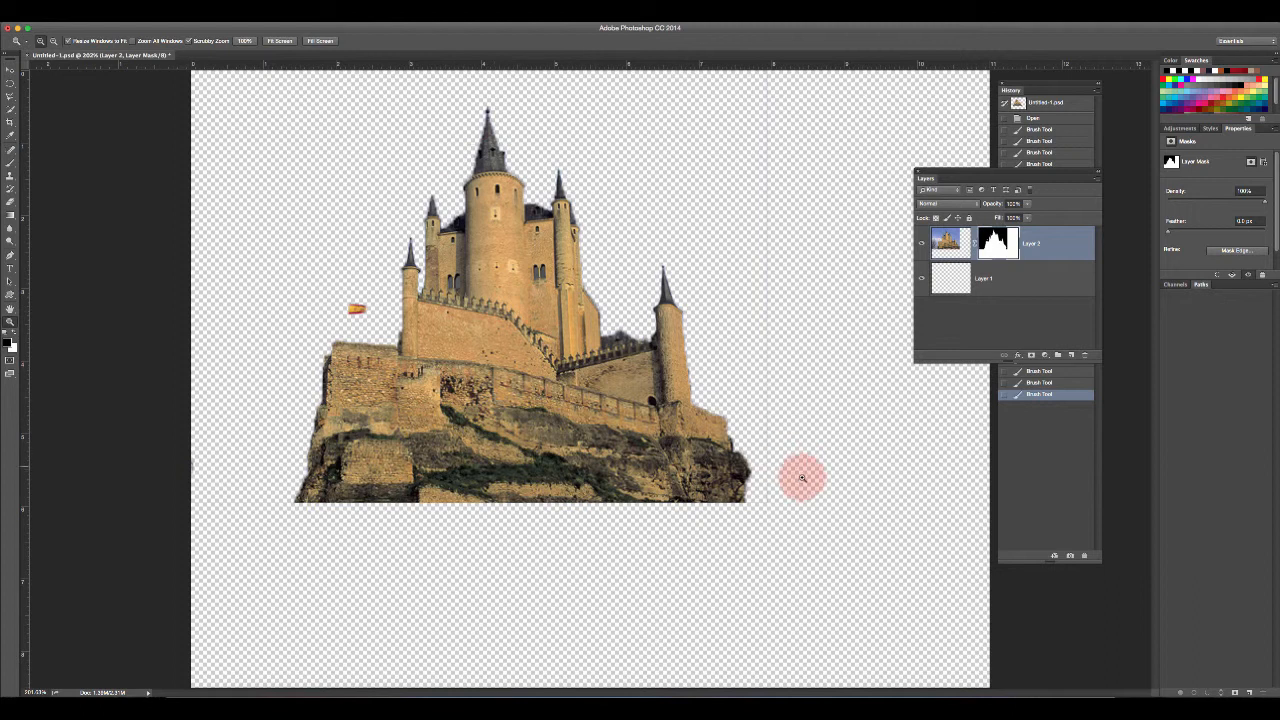
Switch to Adobe Bridge and open the original castle photo Texture BW.jpg from the Castles folder in Photoshop.
{"action": "left_click", "coordinate": [928, 682]}
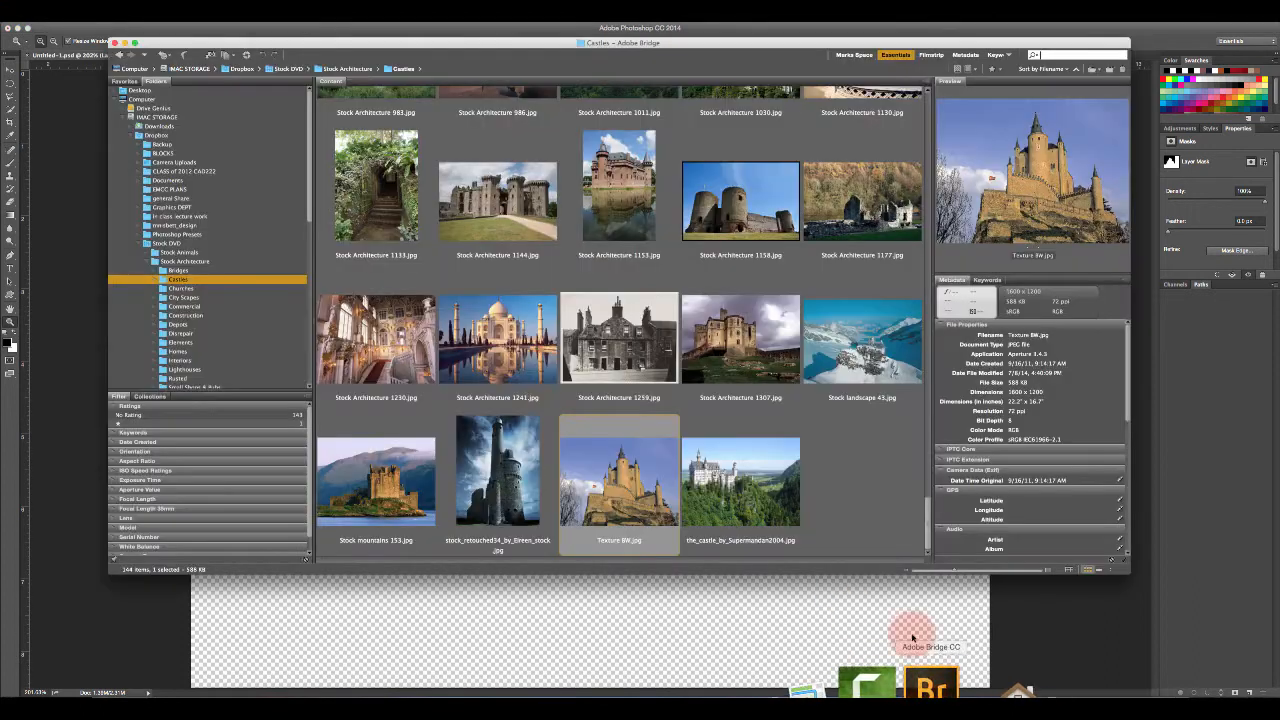
{"action": "right_click", "coordinate": [641, 475]}
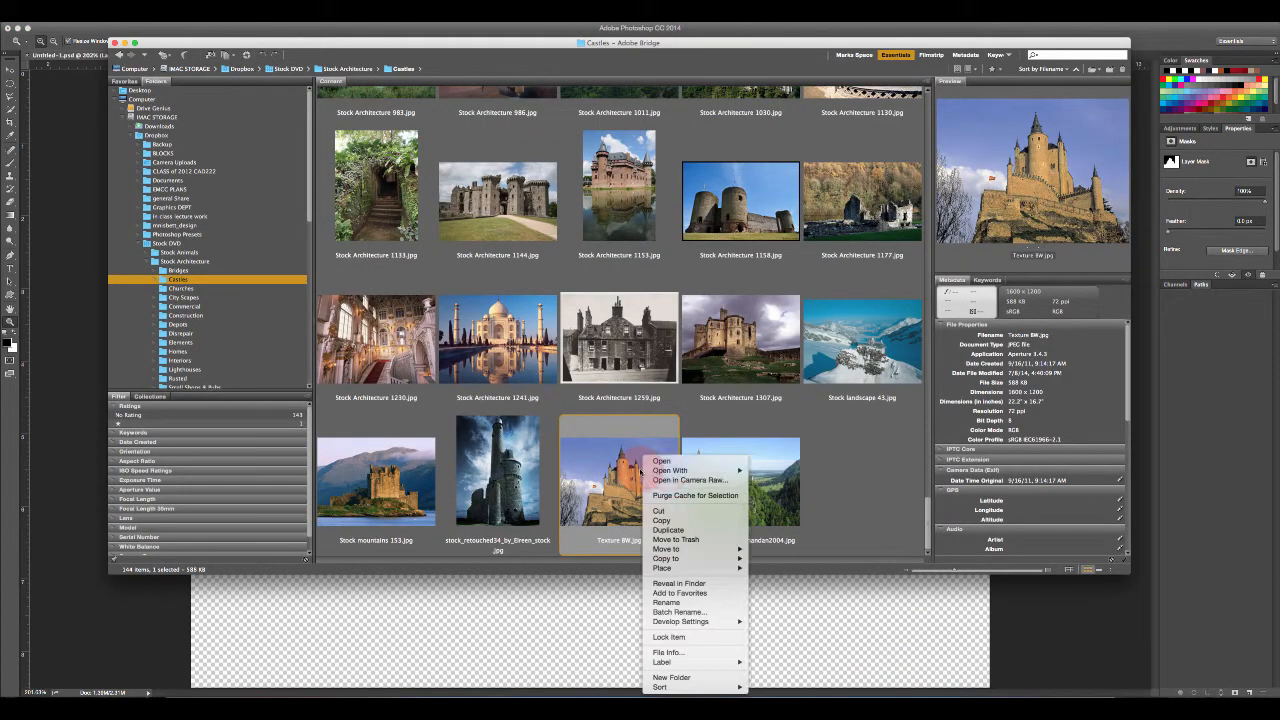
{"action": "left_click", "coordinate": [667, 452]}
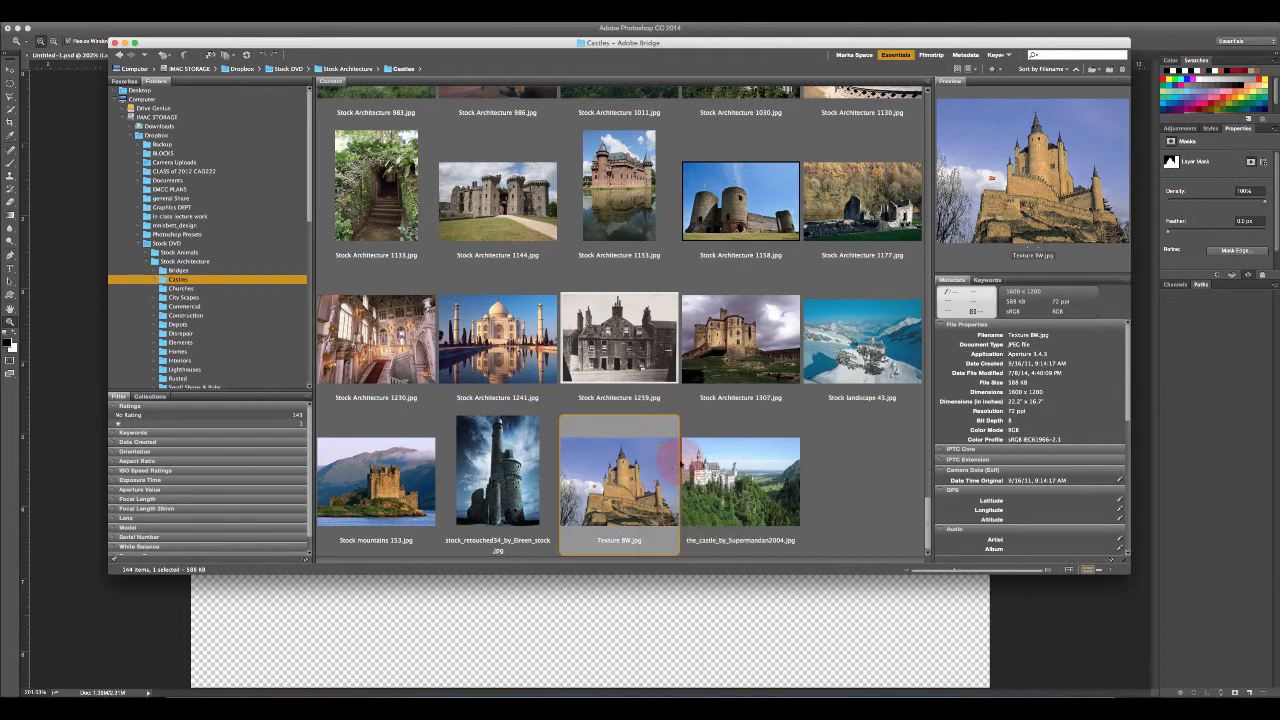
{"action": "right_click", "coordinate": [645, 452]}
{"action": "left_click", "coordinate": [659, 461]}
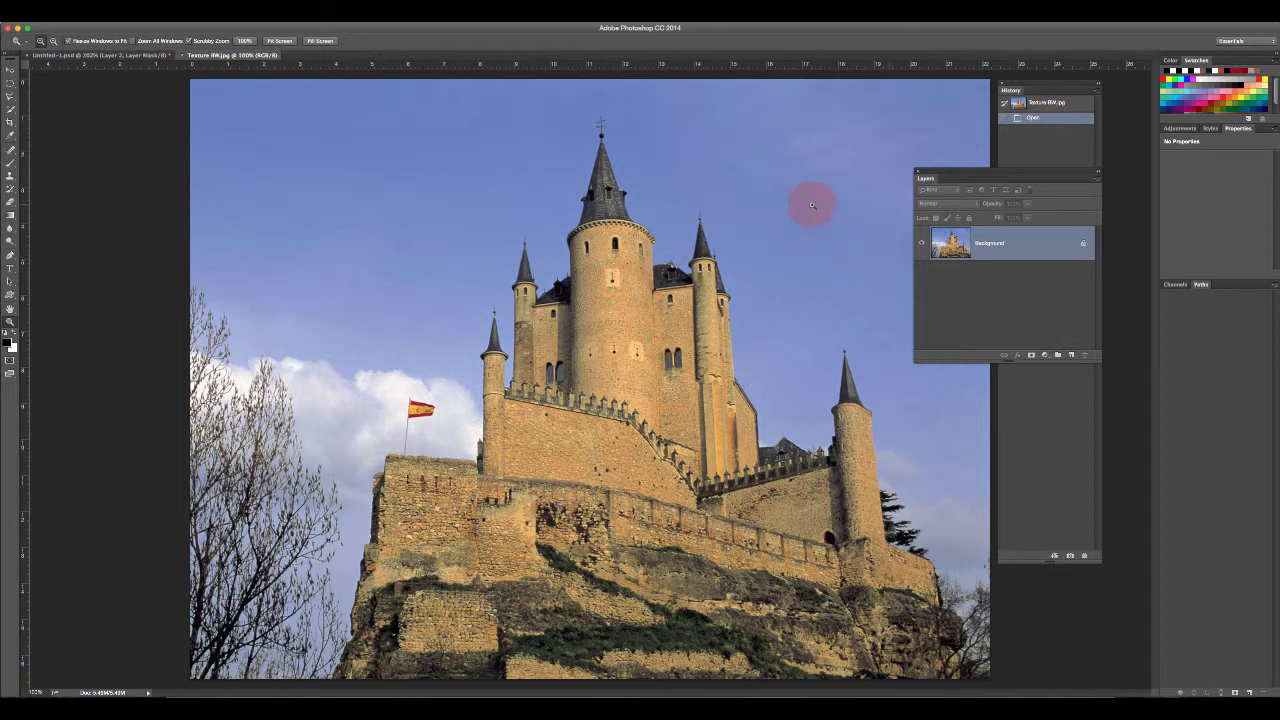
Duplicate the Background layer as Background copy and add a blank white layer mask to the copy.
{"action": "right_click", "coordinate": [1001, 245]}
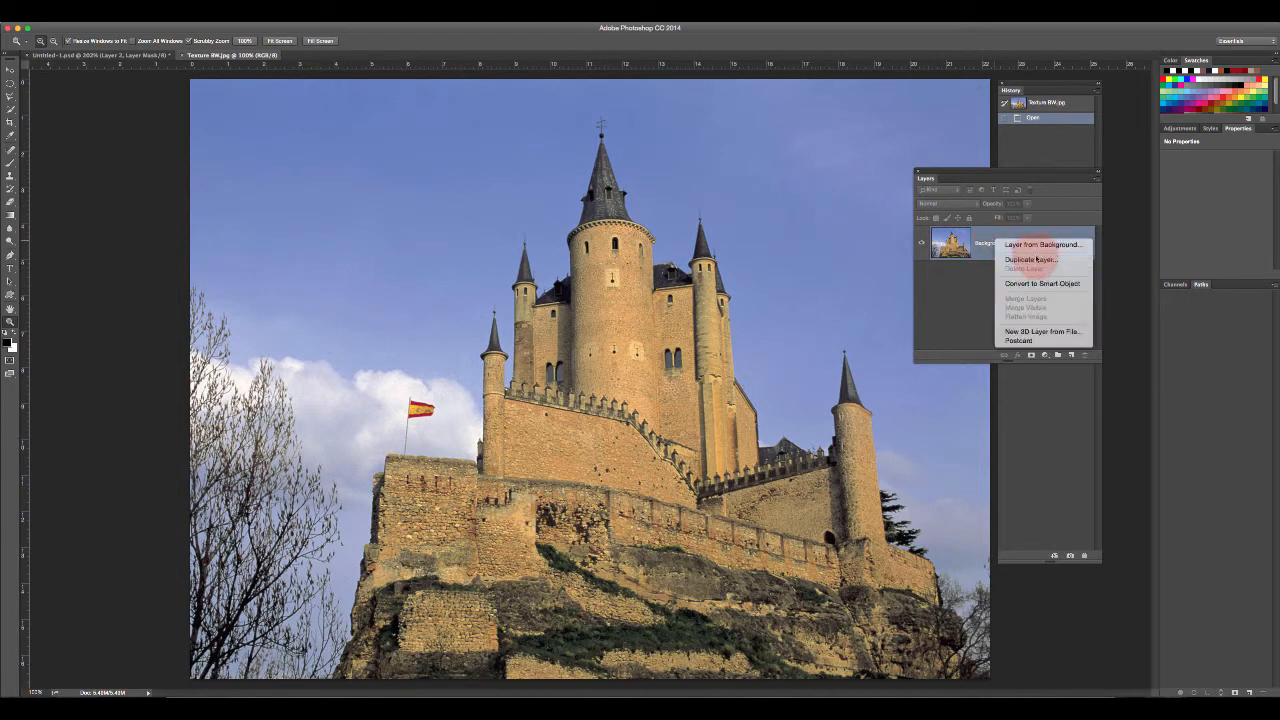
{"action": "left_click", "coordinate": [1036, 260]}
{"action": "left_click", "coordinate": [852, 250]}
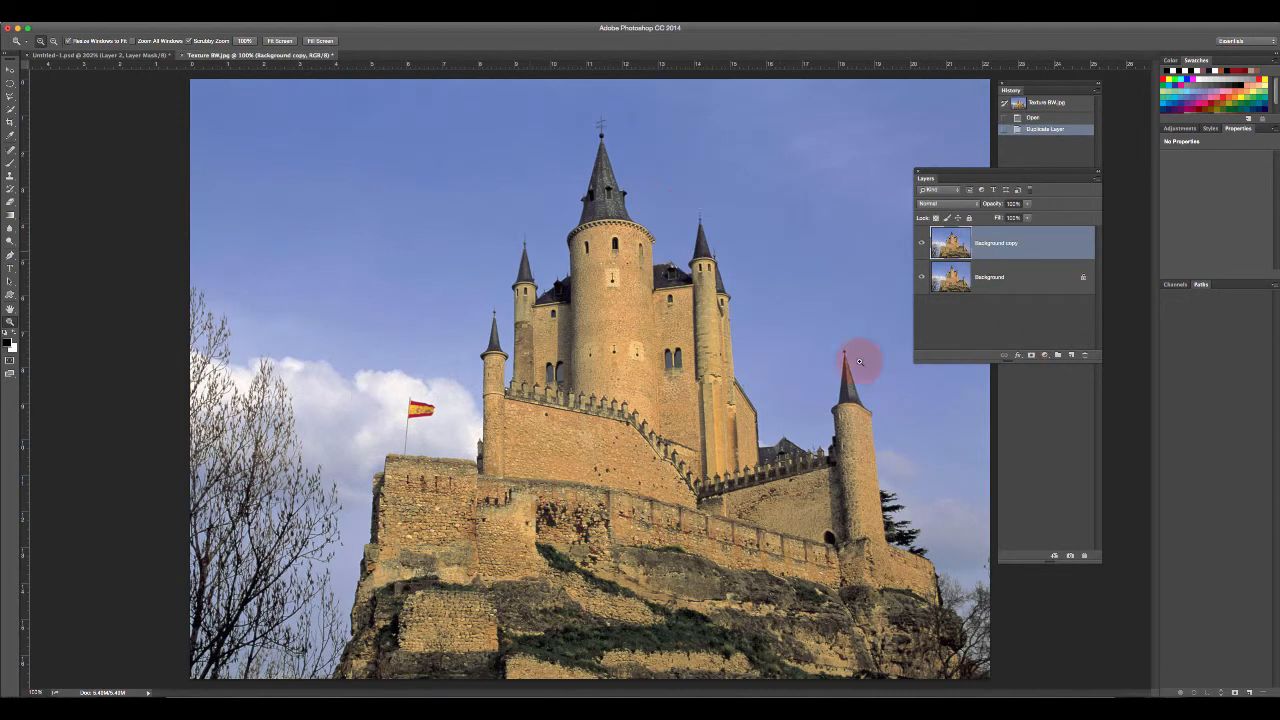
{"action": "left_click", "coordinate": [1033, 356]}
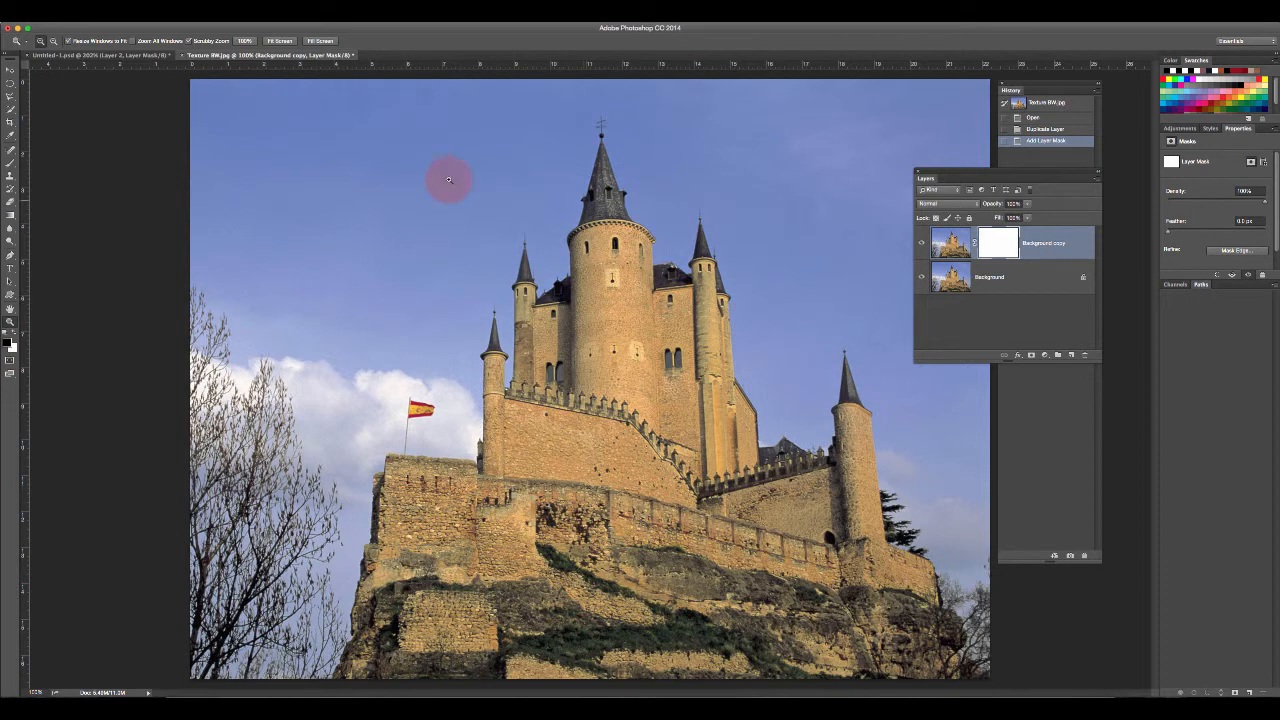
Brush black on the Background copy's mask over the sky in the photo's upper-left area, and hide the Background layer.
{"action": "left_click", "coordinate": [10, 165]}
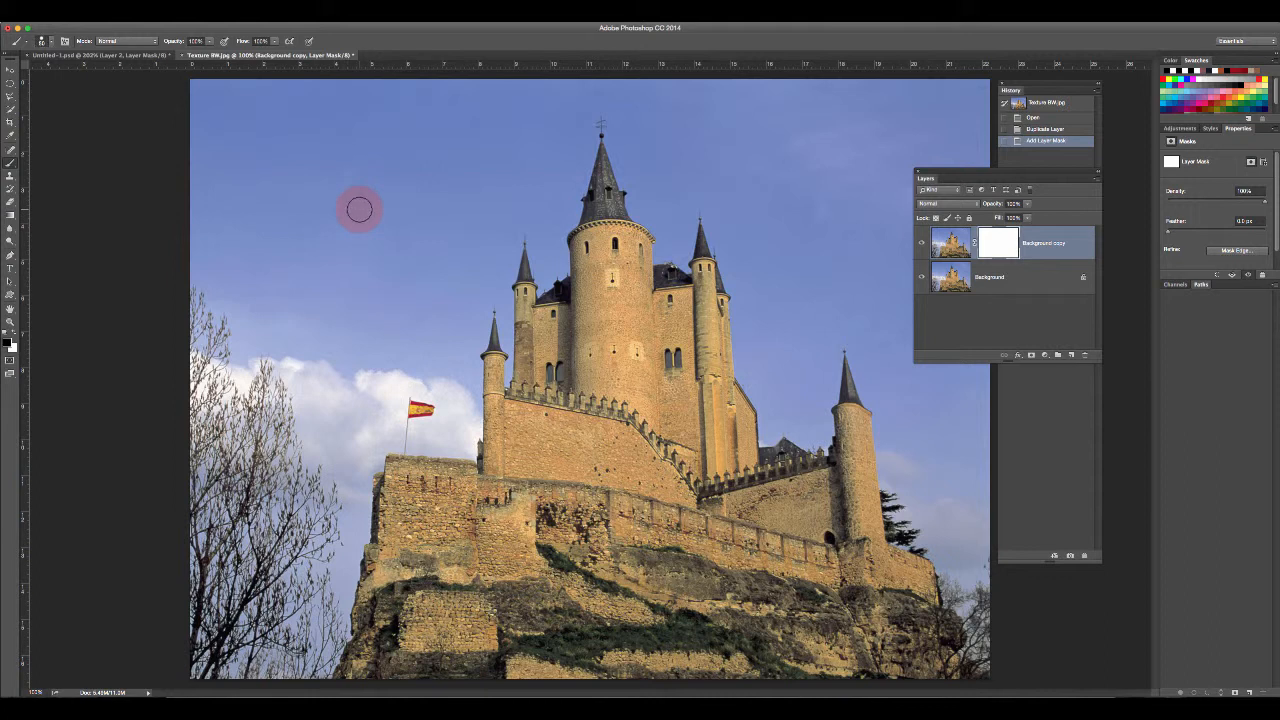
{"action": "mouse_move", "coordinate": [359, 209]}
{"action": "left_mouse_down"}
{"action": "mouse_move", "coordinate": [383, 167]}
{"action": "mouse_move", "coordinate": [429, 137]}
{"action": "mouse_move", "coordinate": [528, 137]}
{"action": "mouse_move", "coordinate": [327, 127]}
{"action": "mouse_move", "coordinate": [492, 135]}
{"action": "mouse_move", "coordinate": [347, 128]}
{"action": "left_mouse_up"}
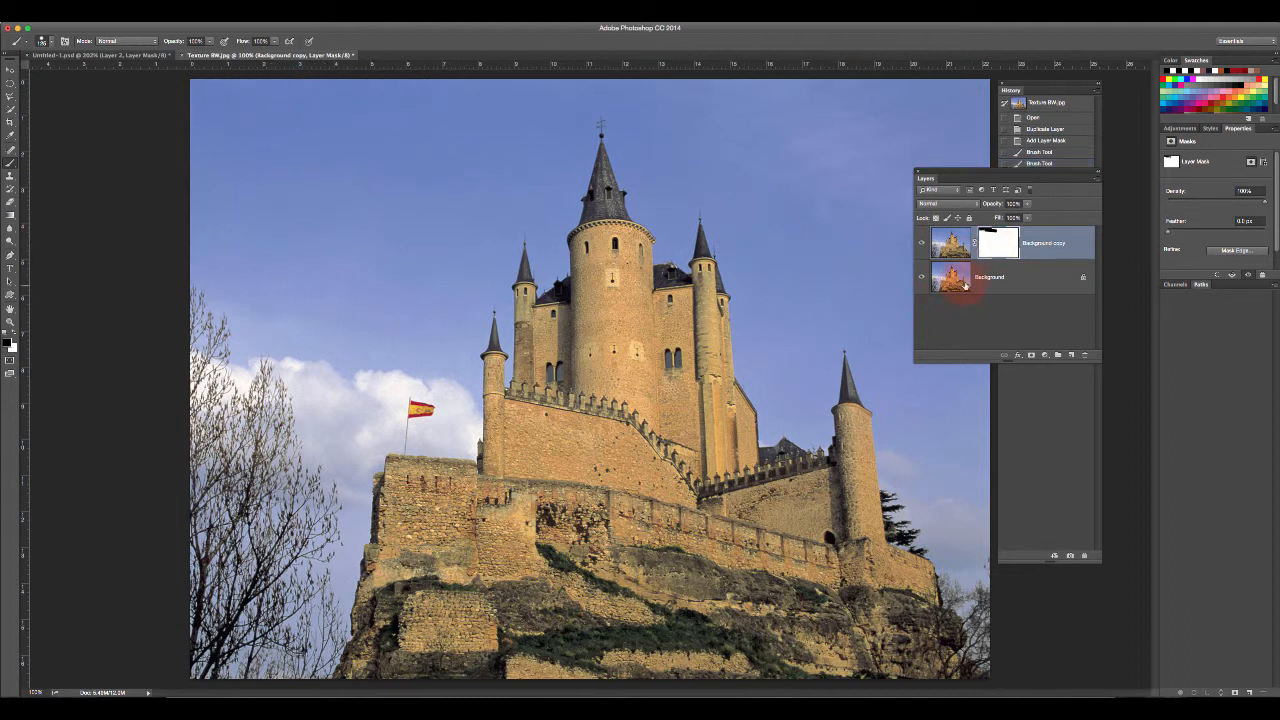
{"action": "left_click", "coordinate": [922, 279]}
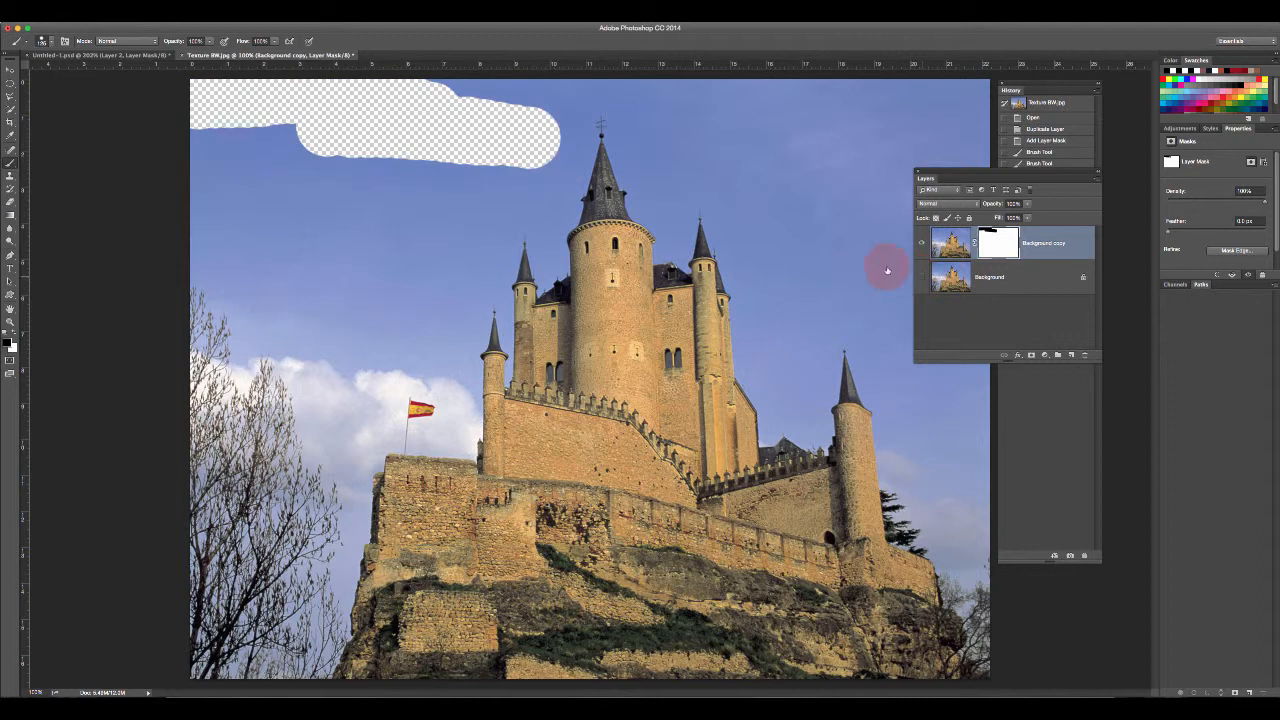
Brush black on the Background copy's mask over the sky along the photo's upper edge and beside the castle.
{"action": "mouse_move", "coordinate": [487, 111]}
{"action": "left_mouse_down"}
{"action": "mouse_move", "coordinate": [443, 94]}
{"action": "mouse_move", "coordinate": [546, 106]}
{"action": "mouse_move", "coordinate": [337, 77]}
{"action": "mouse_move", "coordinate": [266, 133]}
{"action": "mouse_move", "coordinate": [271, 157]}
{"action": "mouse_move", "coordinate": [183, 274]}
{"action": "mouse_move", "coordinate": [220, 323]}
{"action": "mouse_move", "coordinate": [213, 592]}
{"action": "mouse_move", "coordinate": [194, 674]}
{"action": "mouse_move", "coordinate": [266, 643]}
{"action": "mouse_move", "coordinate": [304, 647]}
{"action": "mouse_move", "coordinate": [344, 466]}
{"action": "mouse_move", "coordinate": [334, 431]}
{"action": "mouse_move", "coordinate": [249, 560]}
{"action": "mouse_move", "coordinate": [277, 606]}
{"action": "mouse_move", "coordinate": [291, 492]}
{"action": "mouse_move", "coordinate": [234, 371]}
{"action": "mouse_move", "coordinate": [234, 217]}
{"action": "mouse_move", "coordinate": [400, 189]}
{"action": "mouse_move", "coordinate": [455, 162]}
{"action": "mouse_move", "coordinate": [486, 214]}
{"action": "mouse_move", "coordinate": [486, 277]}
{"action": "mouse_move", "coordinate": [489, 234]}
{"action": "mouse_move", "coordinate": [443, 380]}
{"action": "mouse_move", "coordinate": [454, 424]}
{"action": "mouse_move", "coordinate": [357, 423]}
{"action": "mouse_move", "coordinate": [349, 471]}
{"action": "mouse_move", "coordinate": [410, 305]}
{"action": "mouse_move", "coordinate": [391, 398]}
{"action": "mouse_move", "coordinate": [457, 223]}
{"action": "mouse_move", "coordinate": [366, 229]}
{"action": "mouse_move", "coordinate": [279, 310]}
{"action": "mouse_move", "coordinate": [543, 137]}
{"action": "mouse_move", "coordinate": [546, 100]}
{"action": "mouse_move", "coordinate": [908, 118]}
{"action": "mouse_move", "coordinate": [820, 94]}
{"action": "mouse_move", "coordinate": [922, 107]}
{"action": "left_mouse_up"}
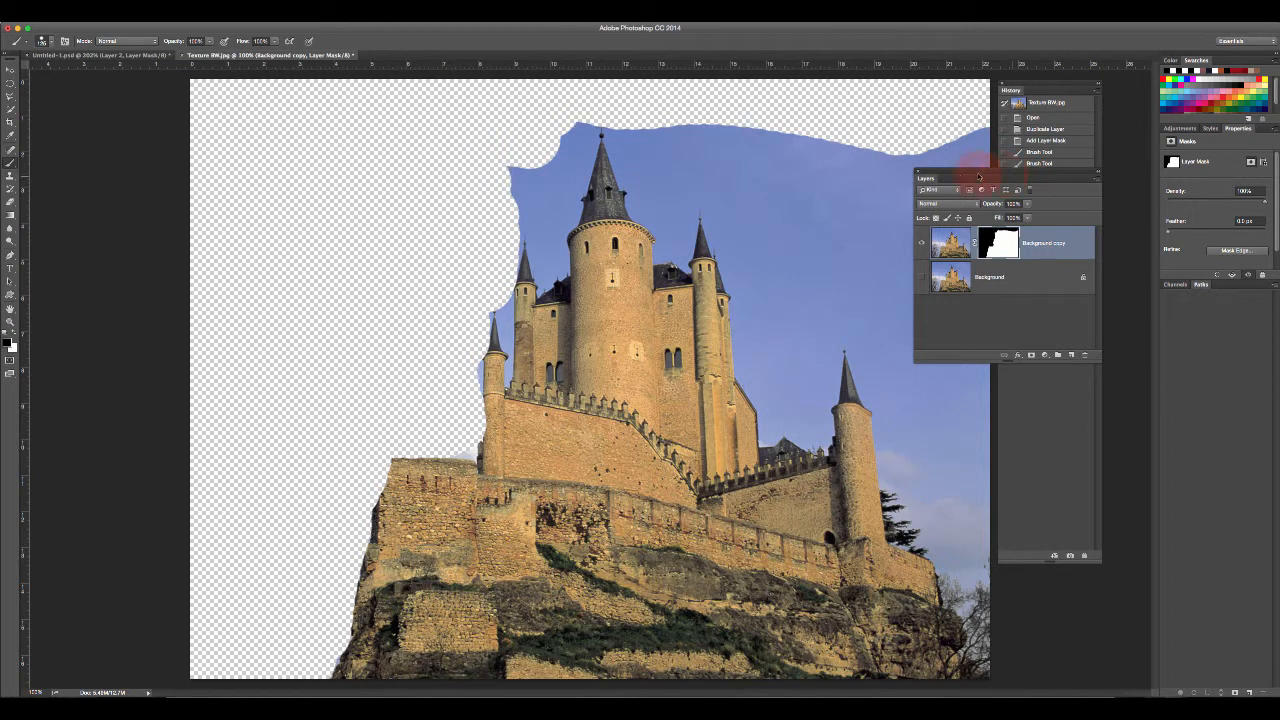
{"action": "left_click_drag", "start_coordinate": [950, 178], "coordinate": [900, 250]}
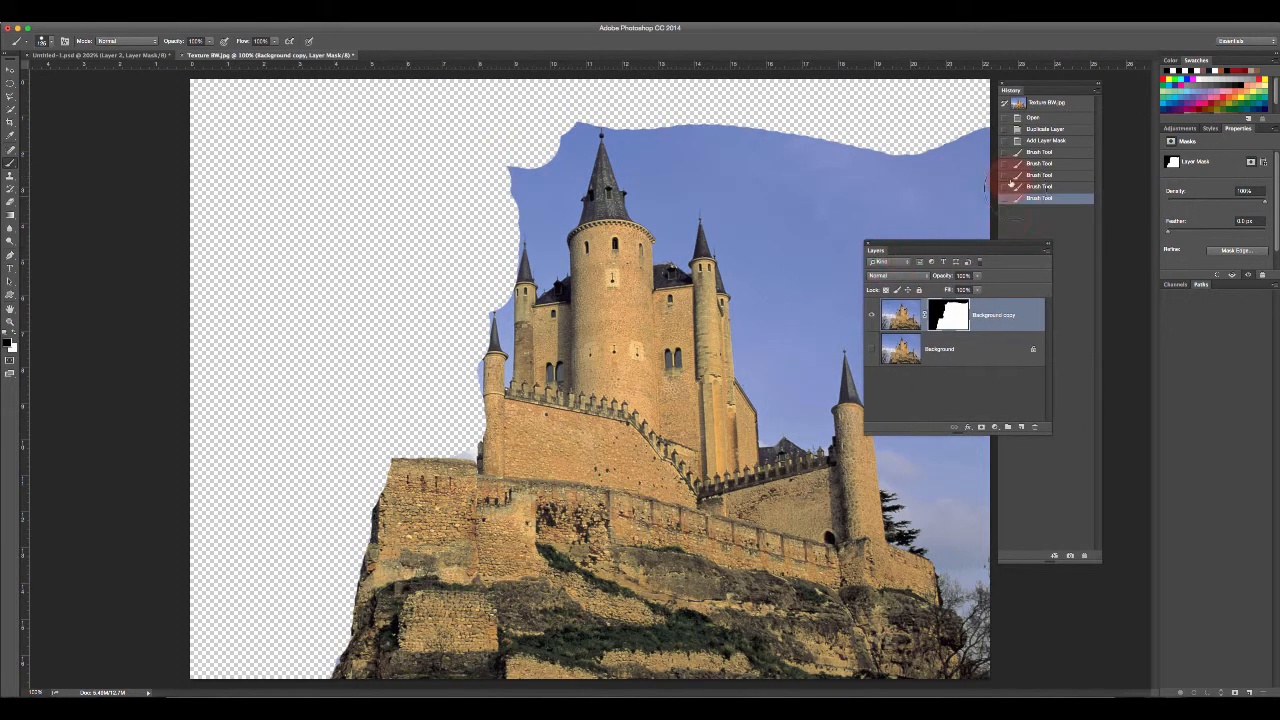
Revert the photo to the Add Layer Mask history state and delete the Background copy's mask without applying it.
{"action": "left_click", "coordinate": [1040, 141]}
{"action": "left_click", "coordinate": [950, 318]}
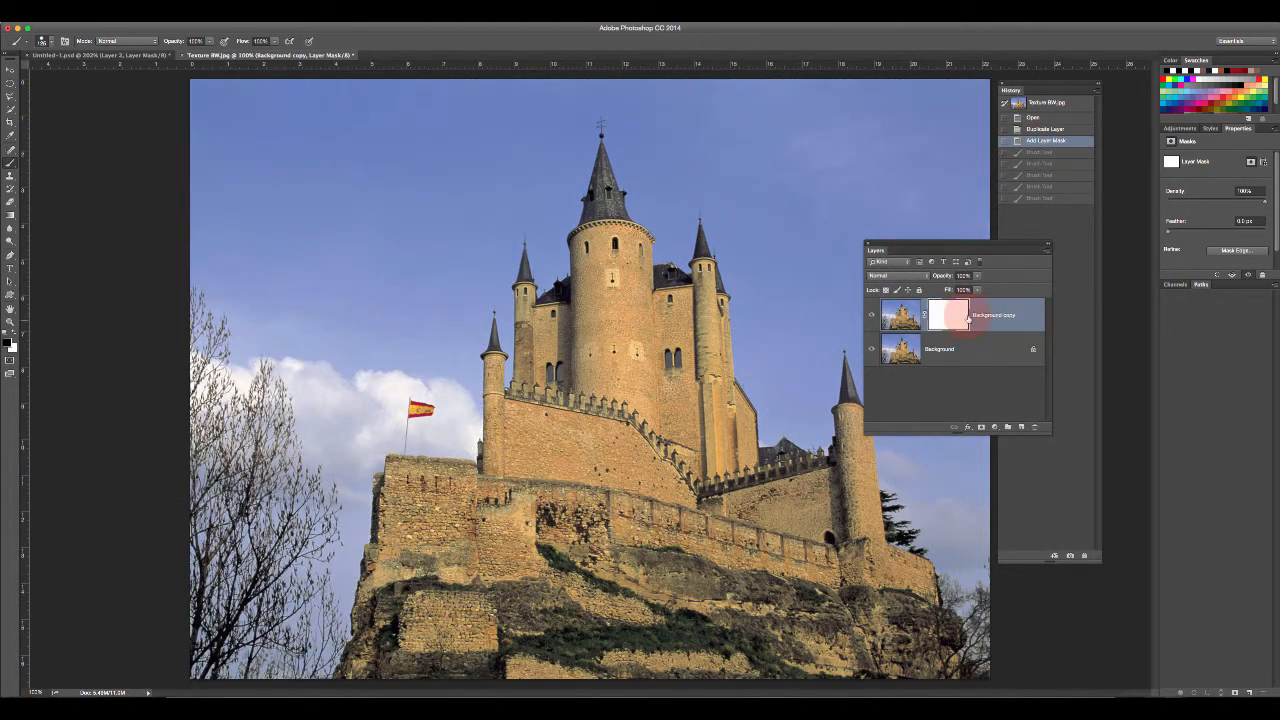
{"action": "left_click_drag", "start_coordinate": [951, 316], "coordinate": [1033, 426]}
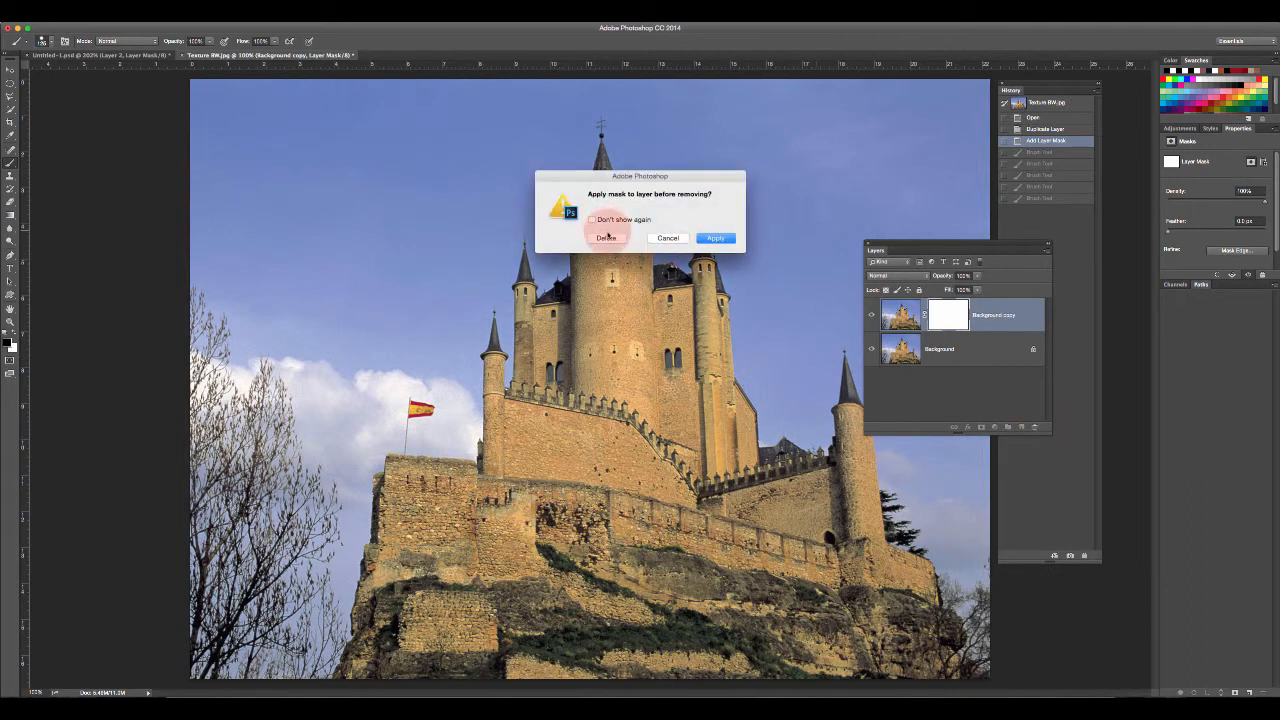
{"action": "left_click", "coordinate": [607, 236]}
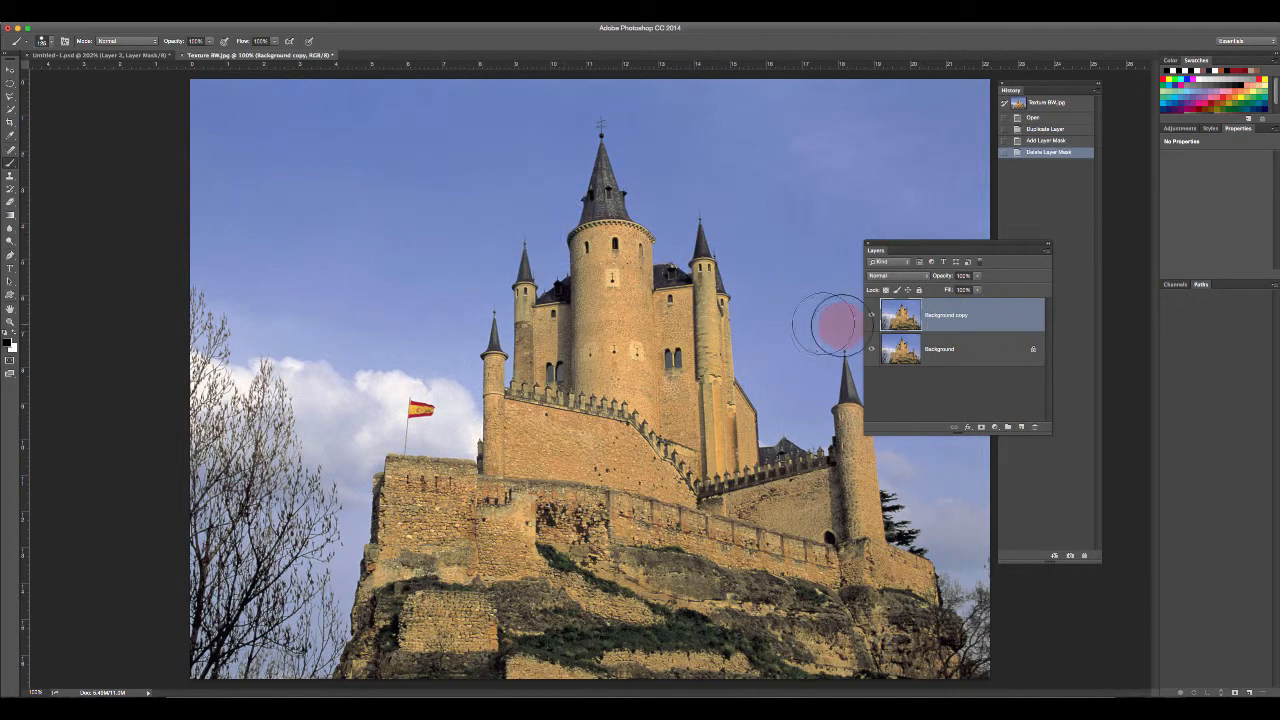
Select the sky all around the castle, including the clouds and bare trees, on Background copy with the Quick Selection tool.
{"action": "left_click", "coordinate": [10, 112]}
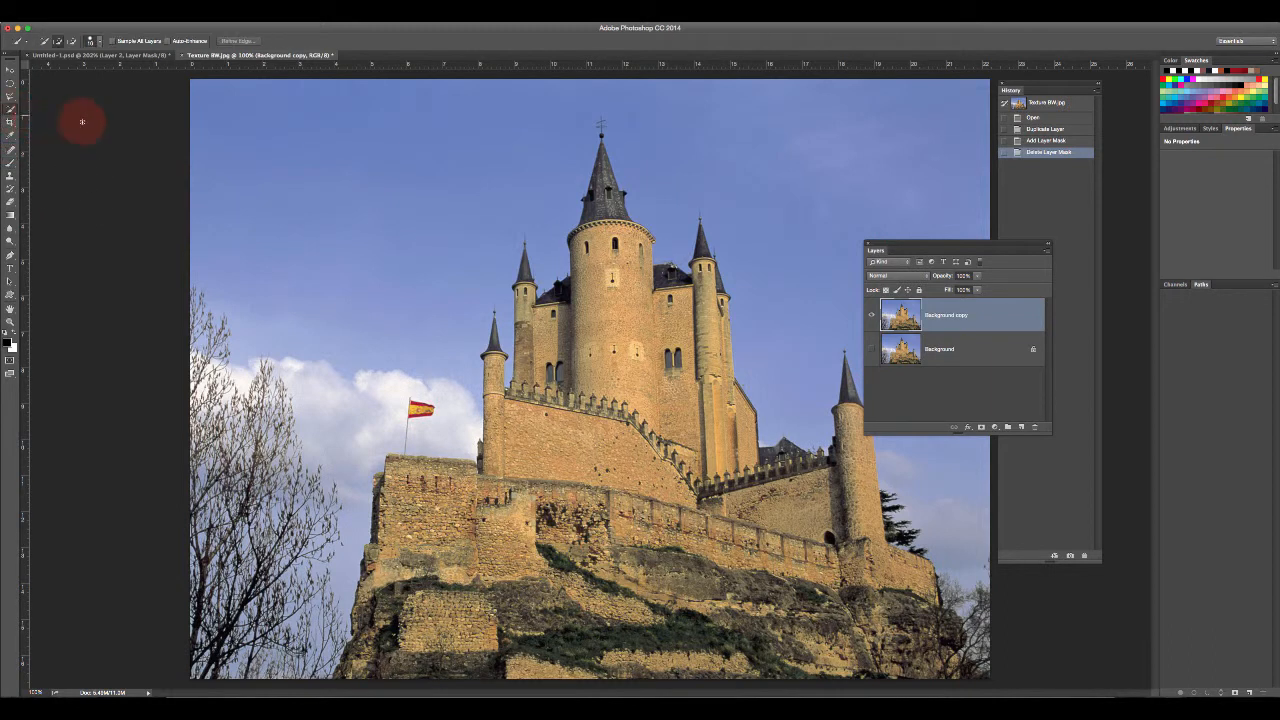
{"action": "left_click", "coordinate": [16, 114]}
{"action": "left_click", "coordinate": [55, 107]}
{"action": "mouse_move", "coordinate": [223, 109]}
{"action": "left_mouse_down"}
{"action": "mouse_move", "coordinate": [513, 155]}
{"action": "mouse_move", "coordinate": [595, 118]}
{"action": "mouse_move", "coordinate": [595, 96]}
{"action": "mouse_move", "coordinate": [677, 113]}
{"action": "mouse_move", "coordinate": [686, 163]}
{"action": "mouse_move", "coordinate": [771, 143]}
{"action": "mouse_move", "coordinate": [808, 234]}
{"action": "left_mouse_up"}
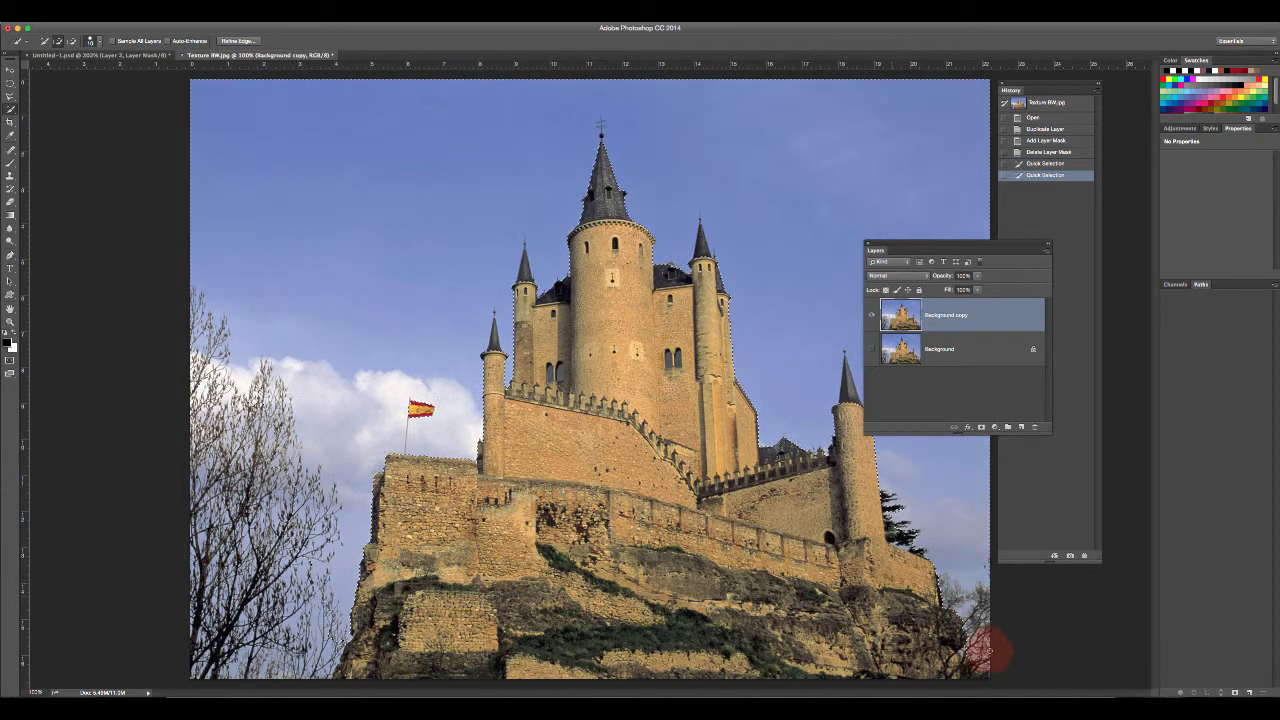
{"action": "left_click", "coordinate": [277, 366]}
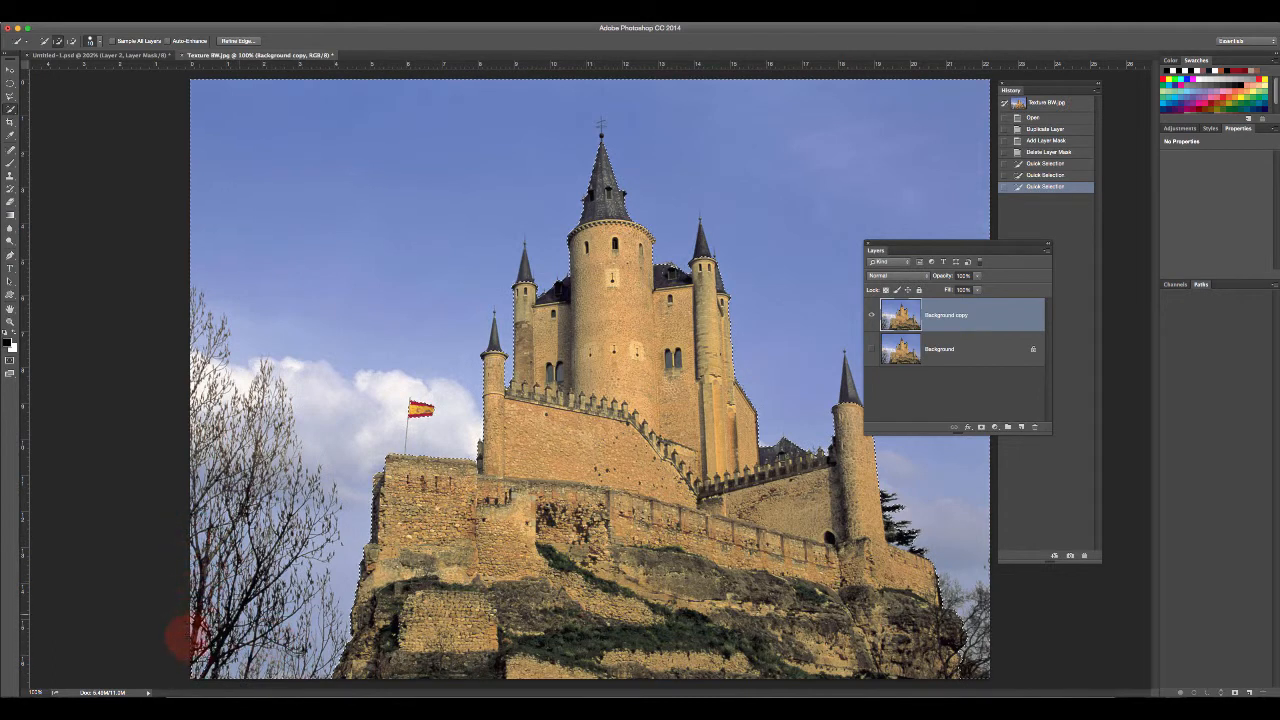
{"action": "left_click", "coordinate": [284, 258]}
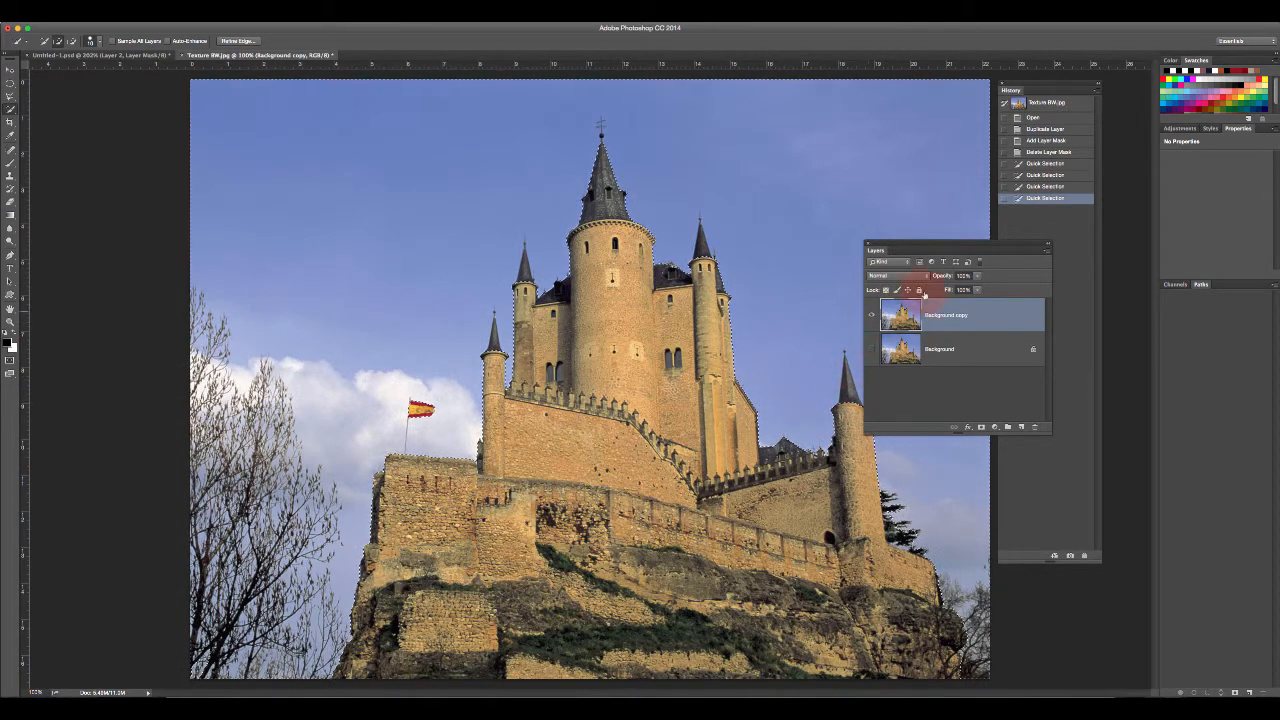
Invert the sky selection and turn it into a layer mask on Background copy that keeps only the castle.
{"action": "left_click_drag", "start_coordinate": [950, 249], "coordinate": [879, 116]}
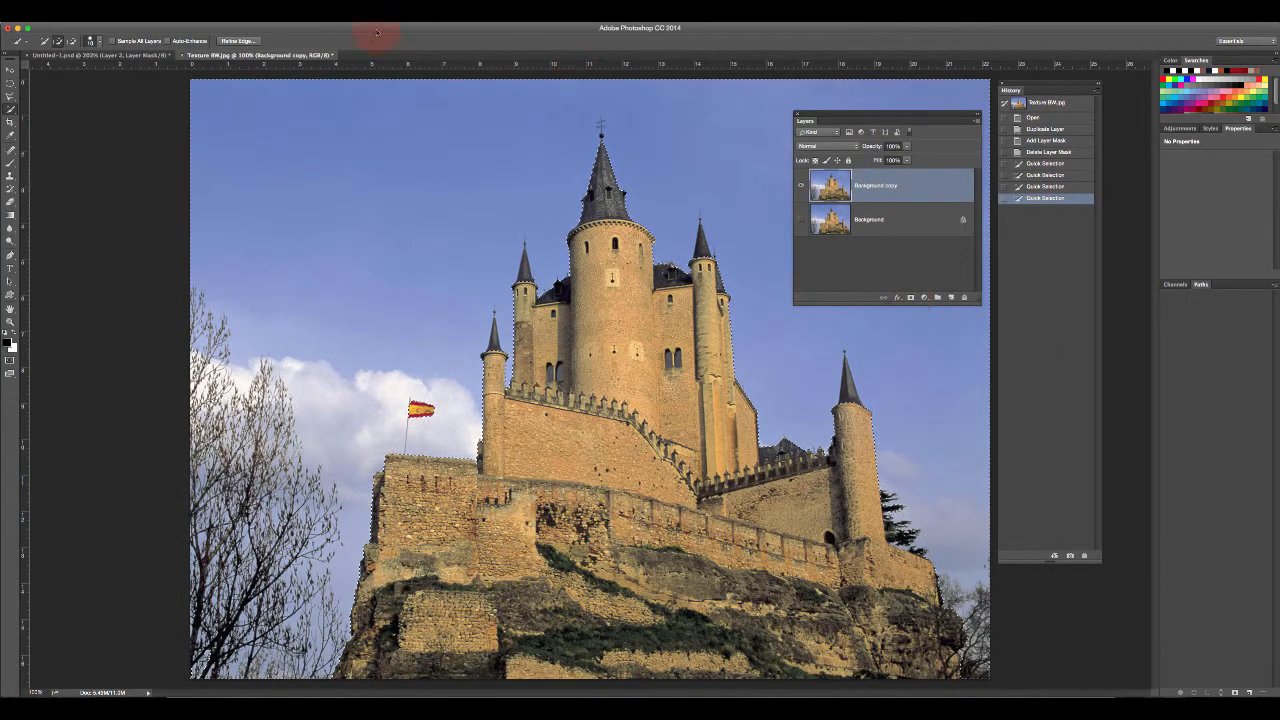
{"action": "left_click", "coordinate": [222, 18]}
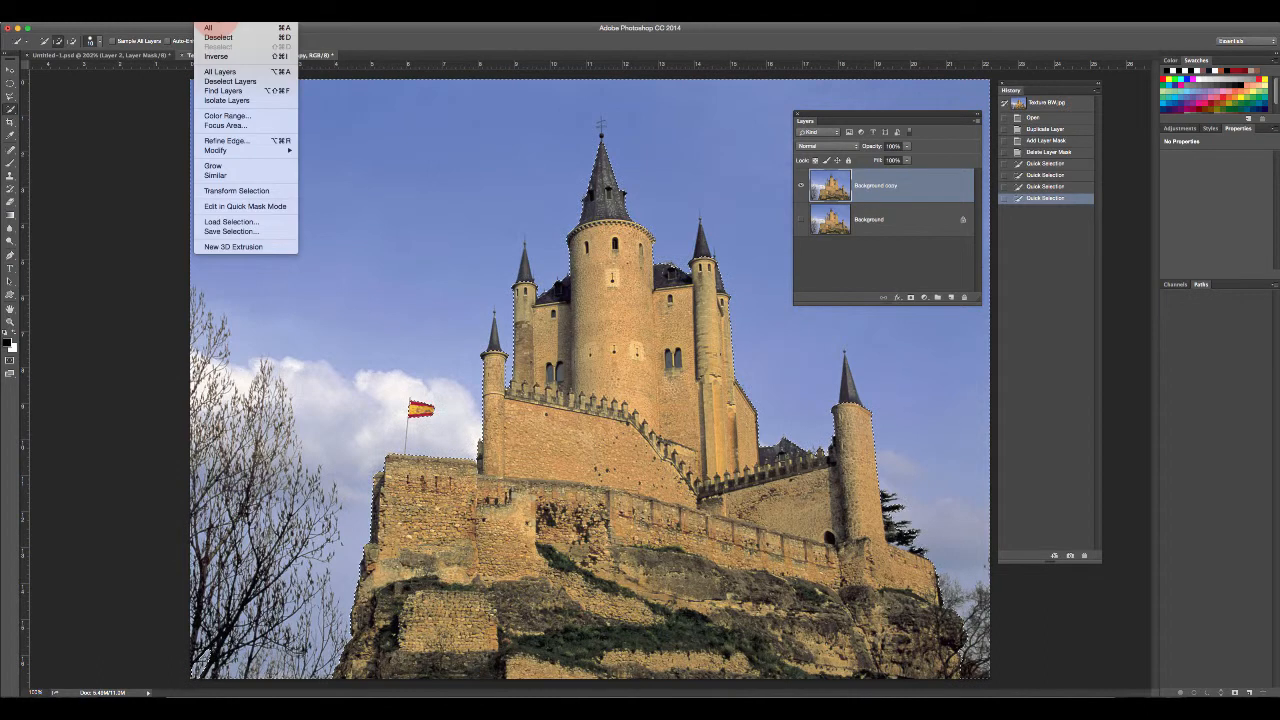
{"action": "left_click", "coordinate": [224, 57]}
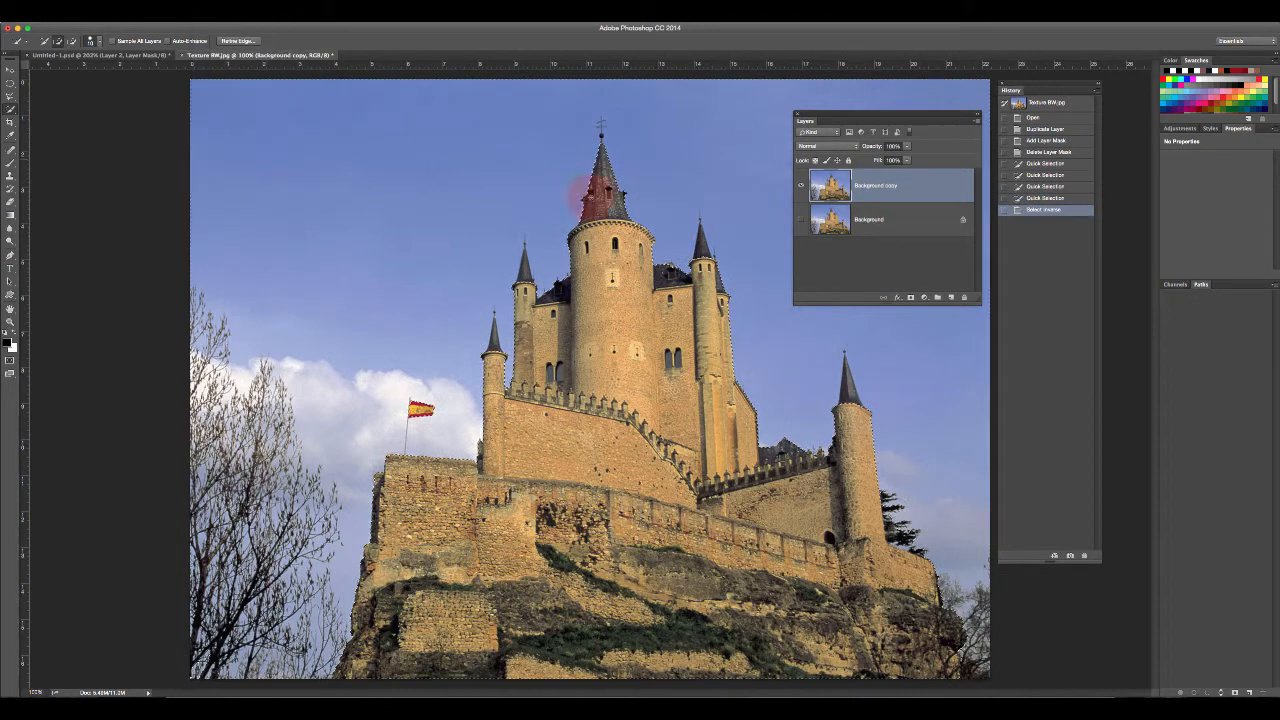
{"action": "left_click", "coordinate": [911, 298]}
{"action": "left_click_drag", "start_coordinate": [895, 120], "coordinate": [1048, 234]}
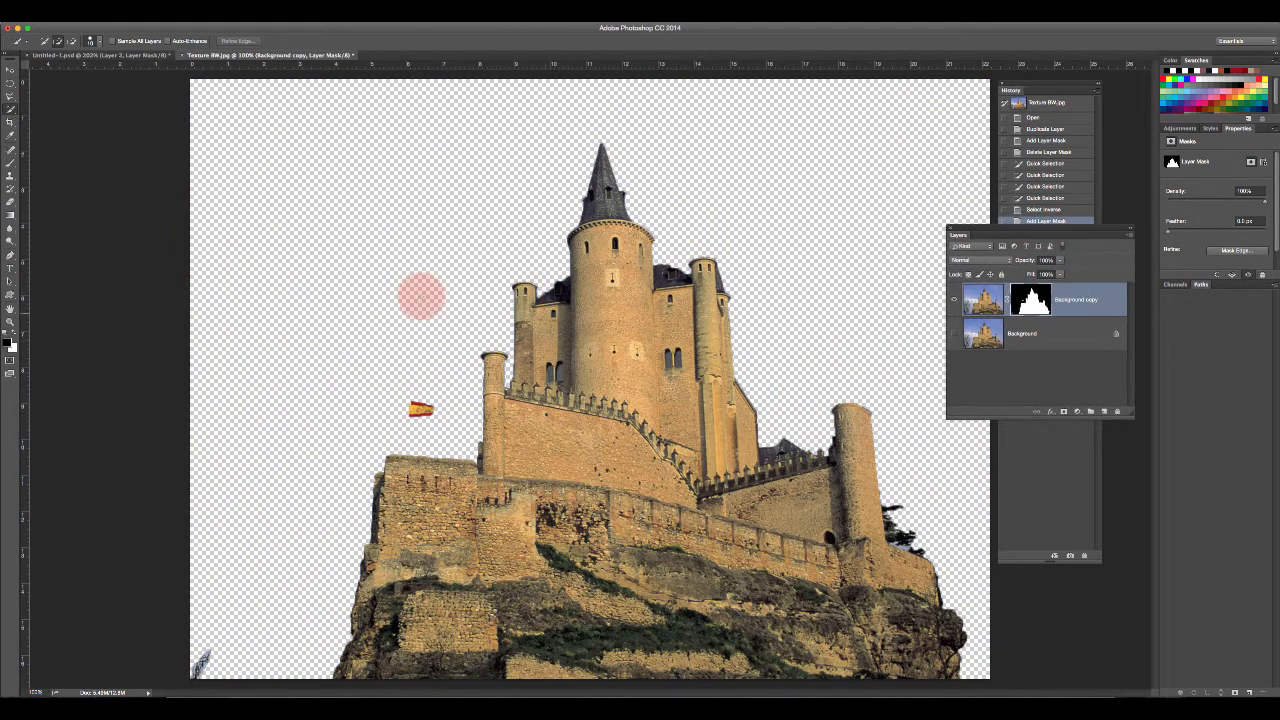
Brush white on the mask above the castle's far-right turret to restore its missing pointed spire.
{"action": "left_click", "coordinate": [10, 322]}
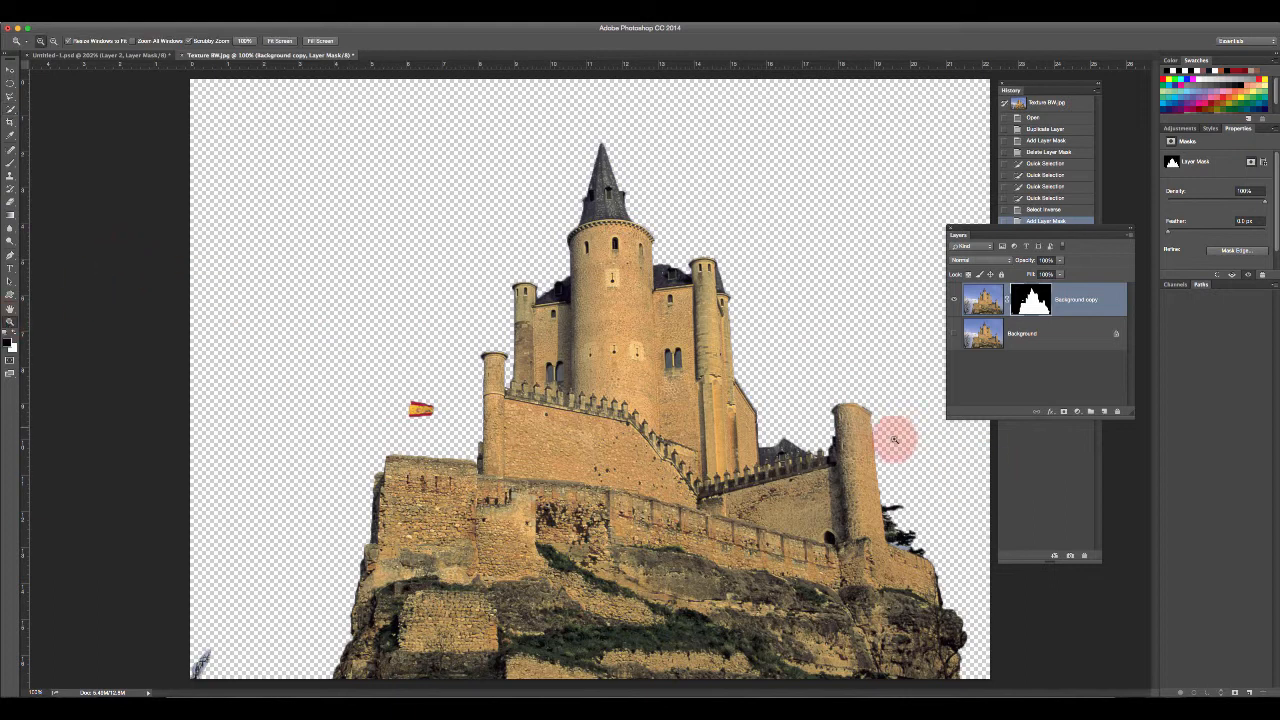
{"action": "left_click_drag", "start_coordinate": [834, 428], "coordinate": [618, 383]}
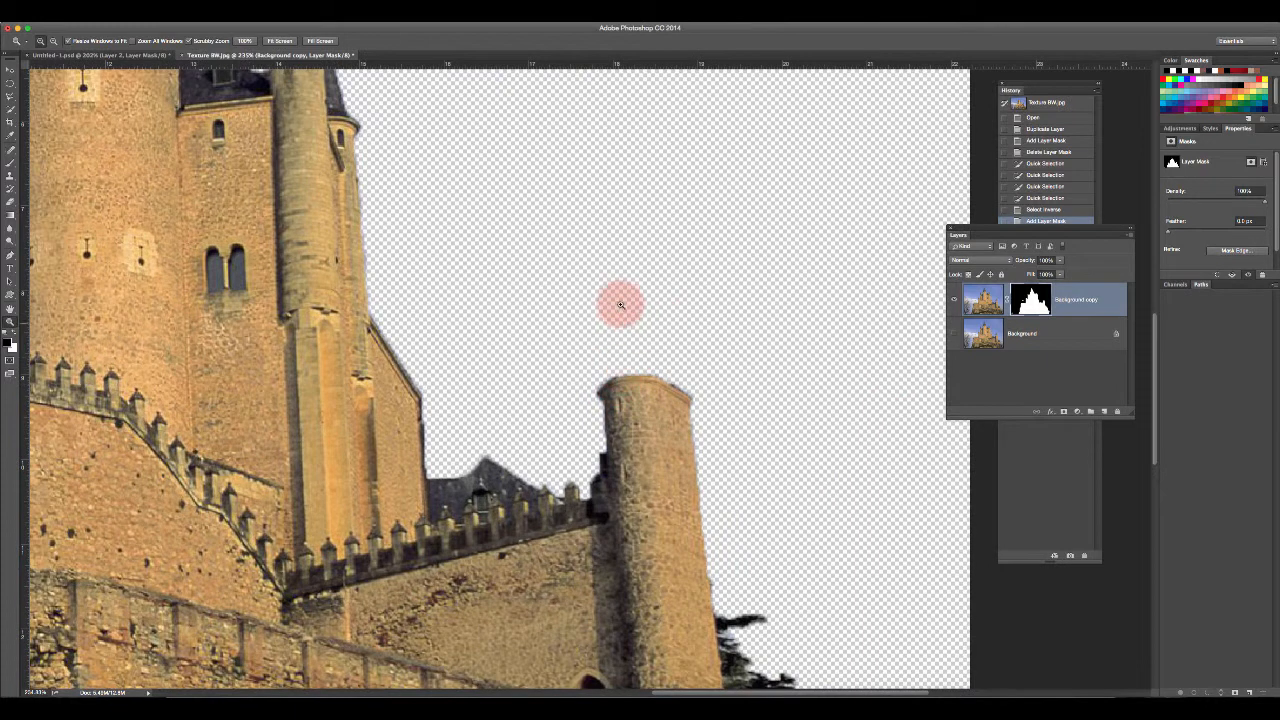
{"action": "left_click", "coordinate": [11, 164]}
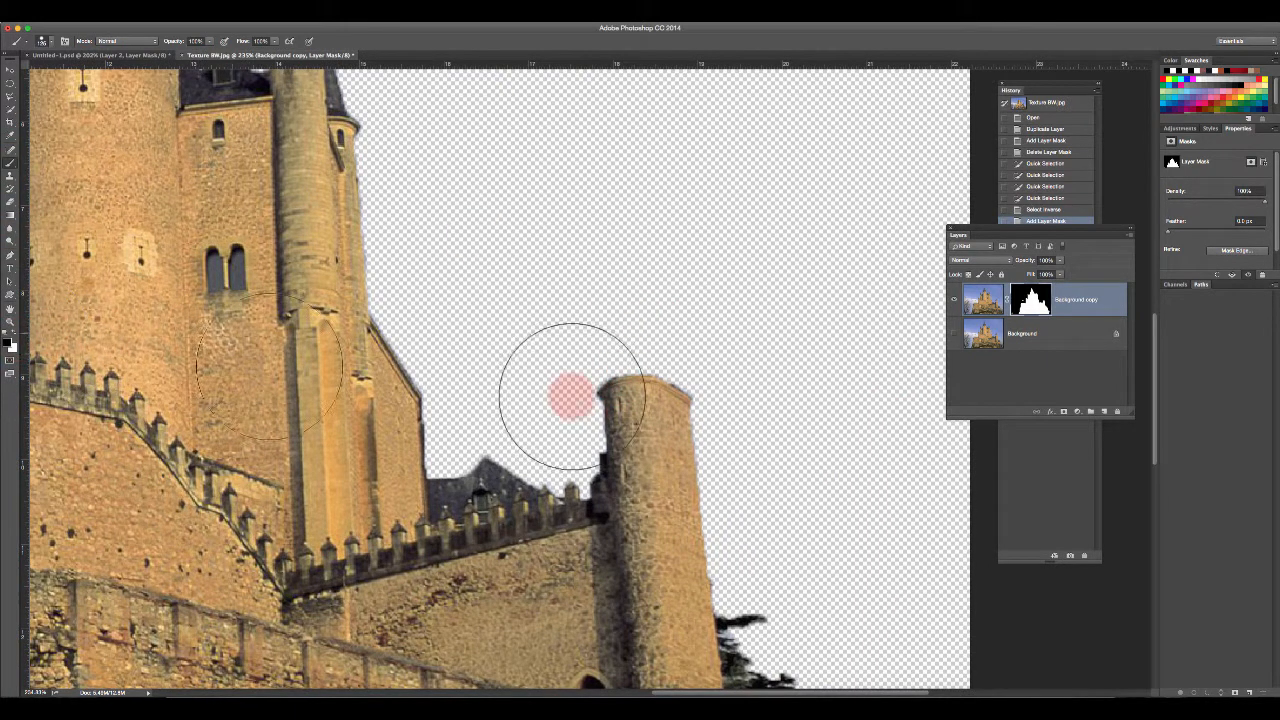
{"action": "key", "text": "x"}
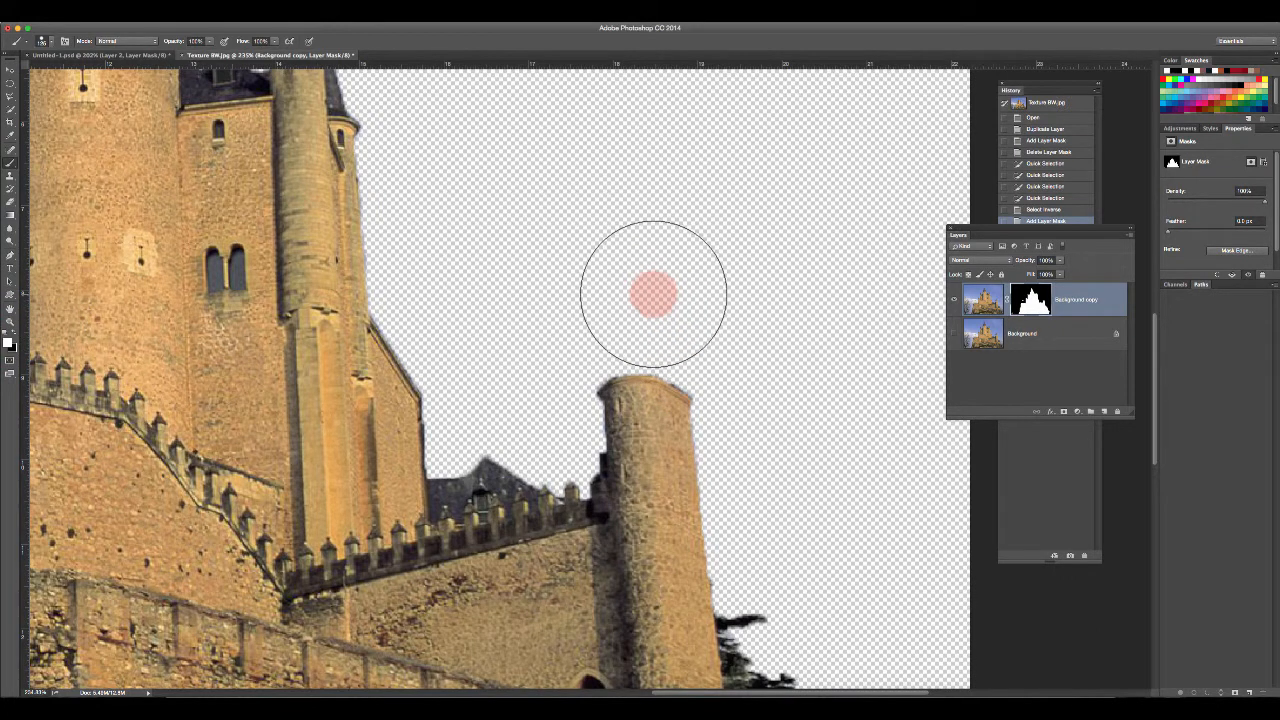
{"action": "mouse_move", "coordinate": [646, 305]}
{"action": "left_mouse_down"}
{"action": "mouse_move", "coordinate": [590, 335]}
{"action": "mouse_move", "coordinate": [647, 362]}
{"action": "mouse_move", "coordinate": [577, 360]}
{"action": "mouse_move", "coordinate": [655, 373]}
{"action": "mouse_move", "coordinate": [689, 340]}
{"action": "mouse_move", "coordinate": [627, 268]}
{"action": "mouse_move", "coordinate": [619, 221]}
{"action": "left_mouse_up"}
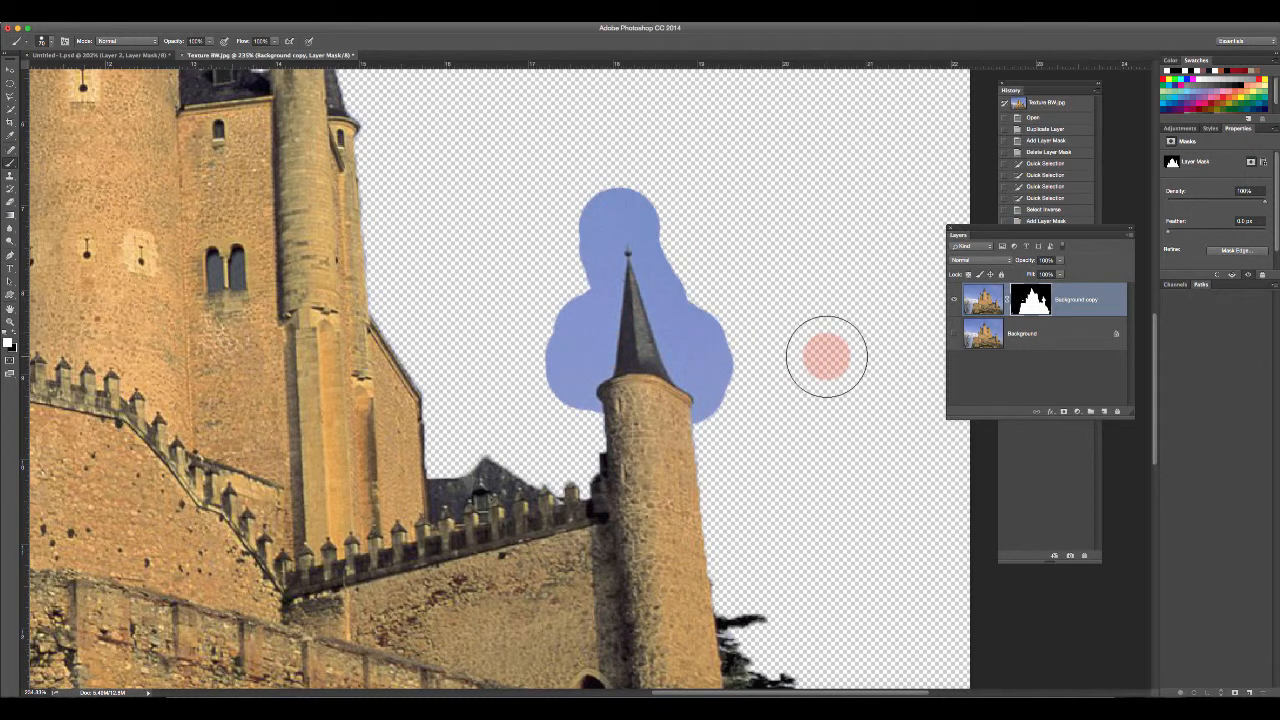
Mask out the sky around the far-right turret's spire using a smaller black brush, with straight strokes along both sloping edges.
{"action": "key", "text": "x"}
{"action": "key", "text": "bracketleft"}
{"action": "key", "text": "bracketleft"}
{"action": "key", "text": "bracketleft"}
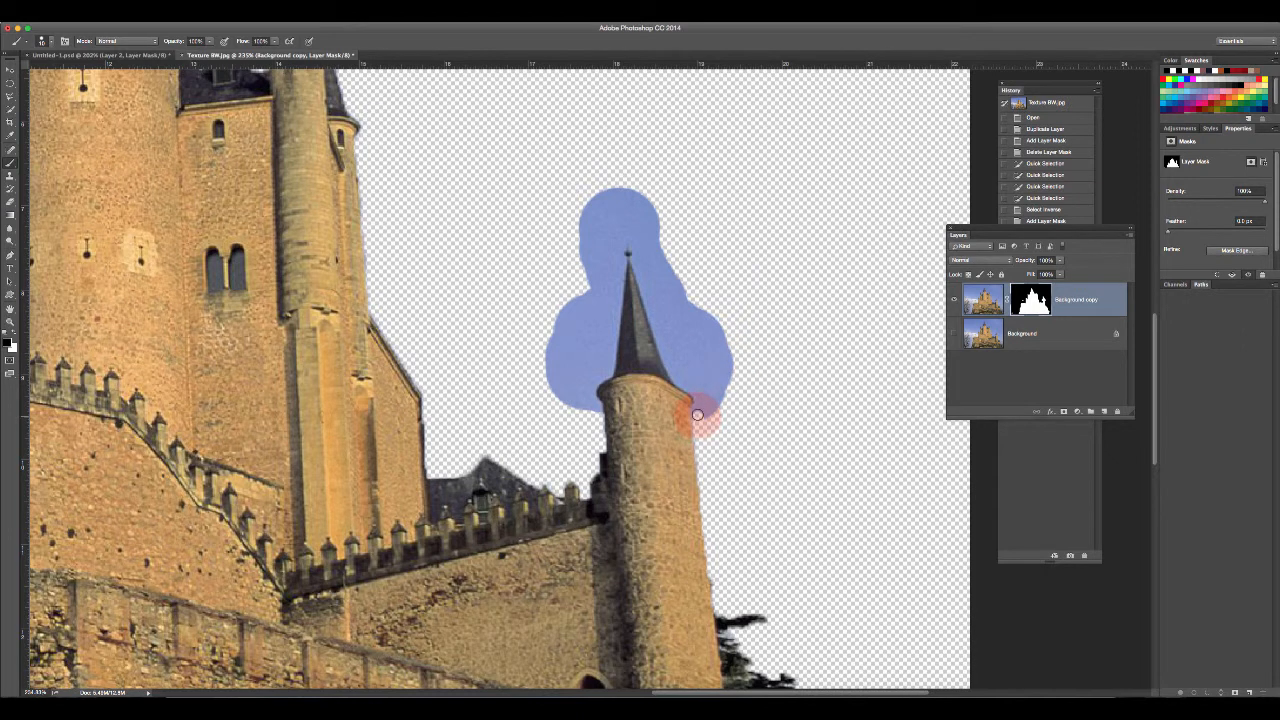
{"action": "left_click_drag", "start_coordinate": [697, 409], "coordinate": [681, 383]}
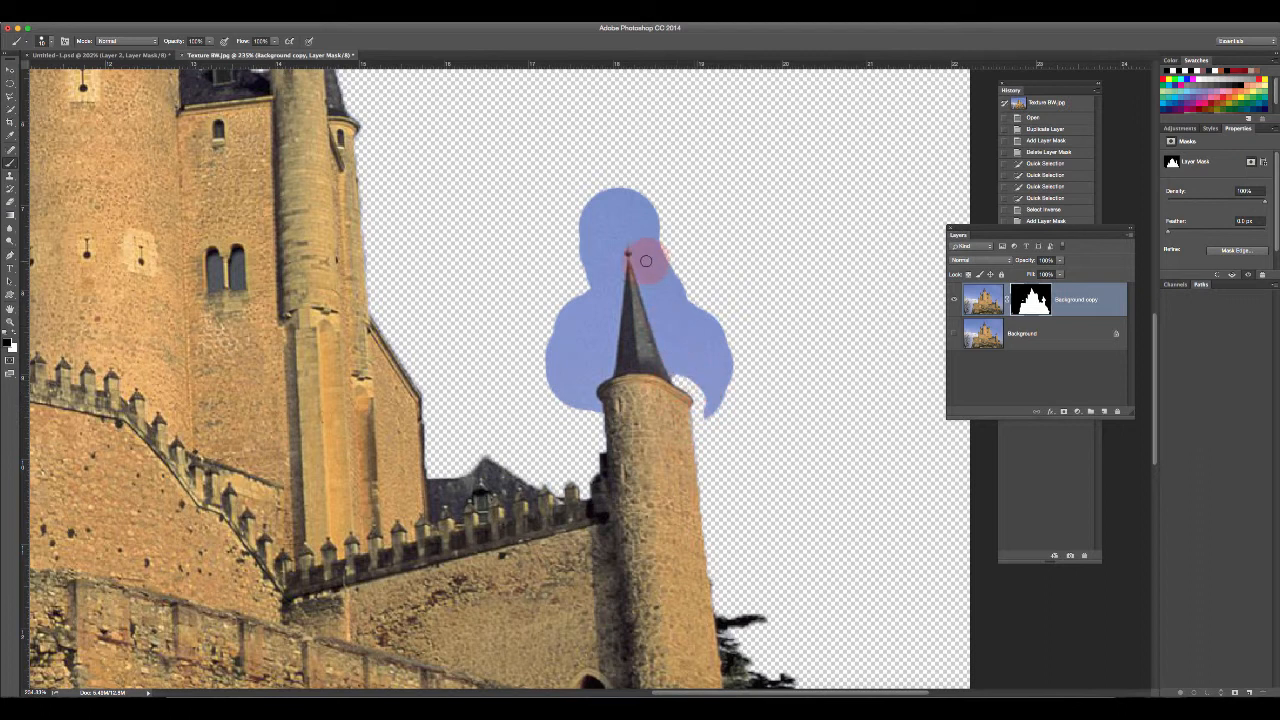
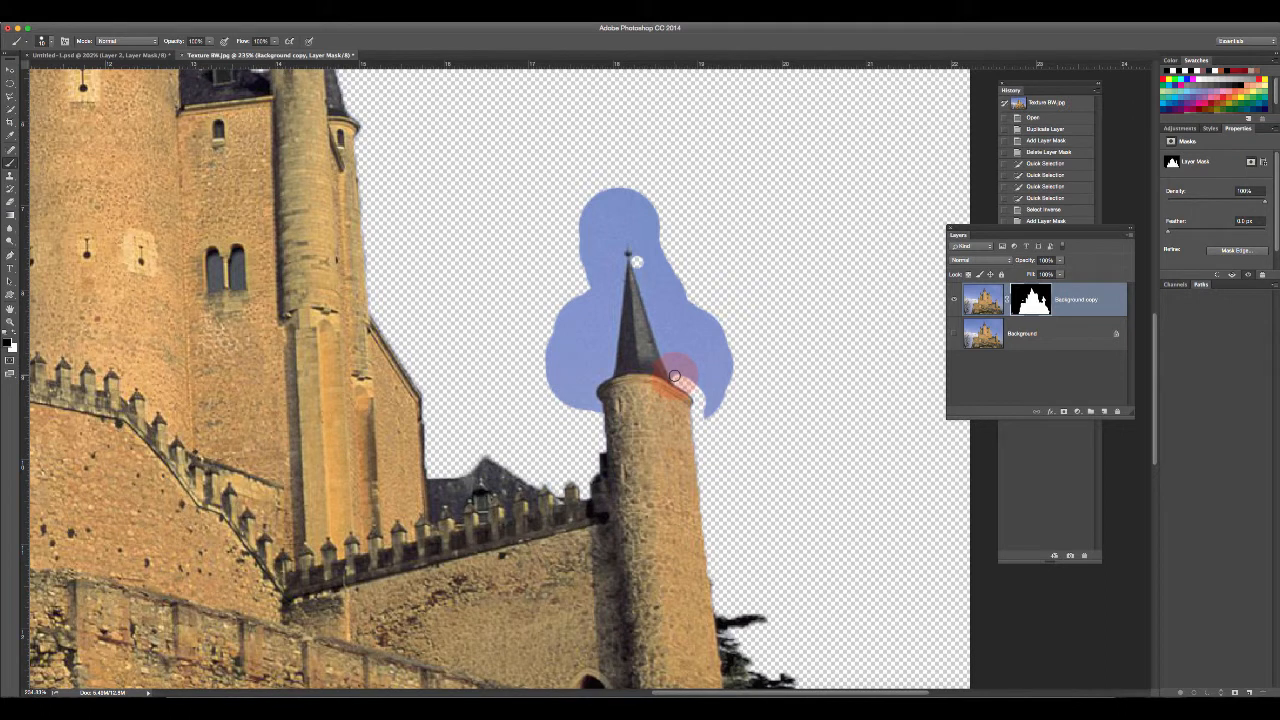
{"action": "left_click", "coordinate": [674, 376], "text": "shift"}
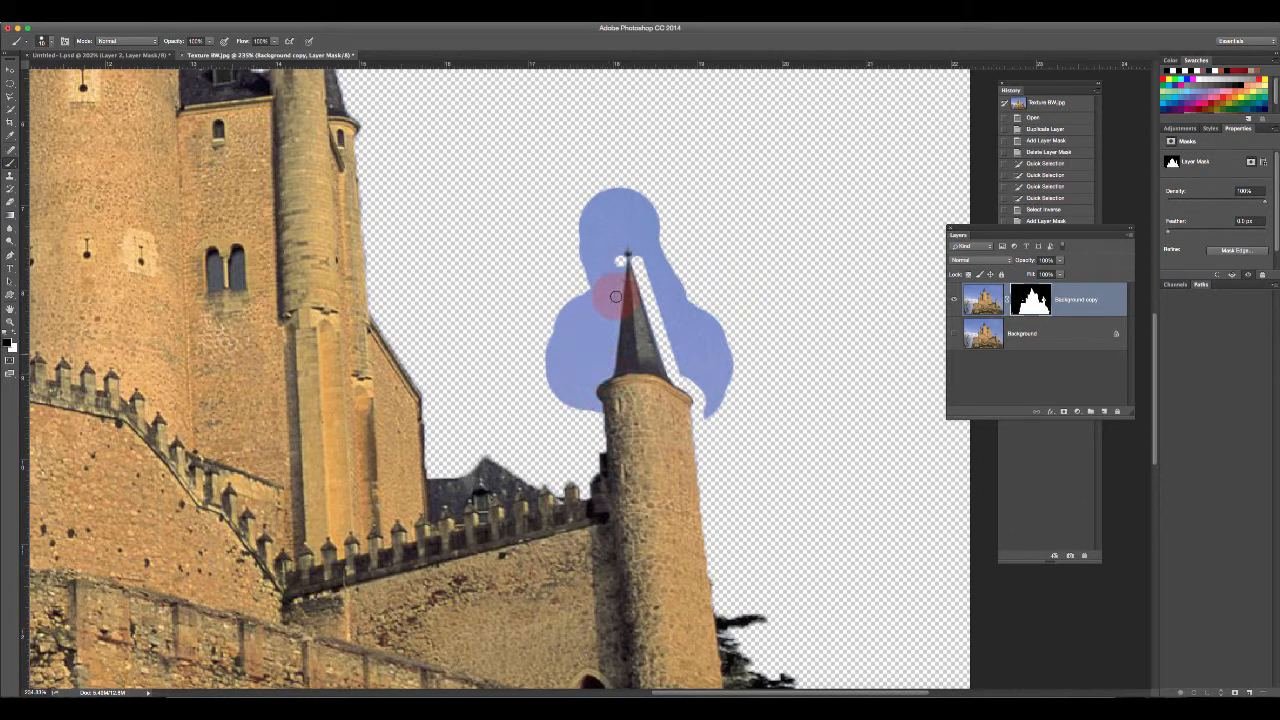
{"action": "left_click", "coordinate": [607, 373], "text": "shift"}
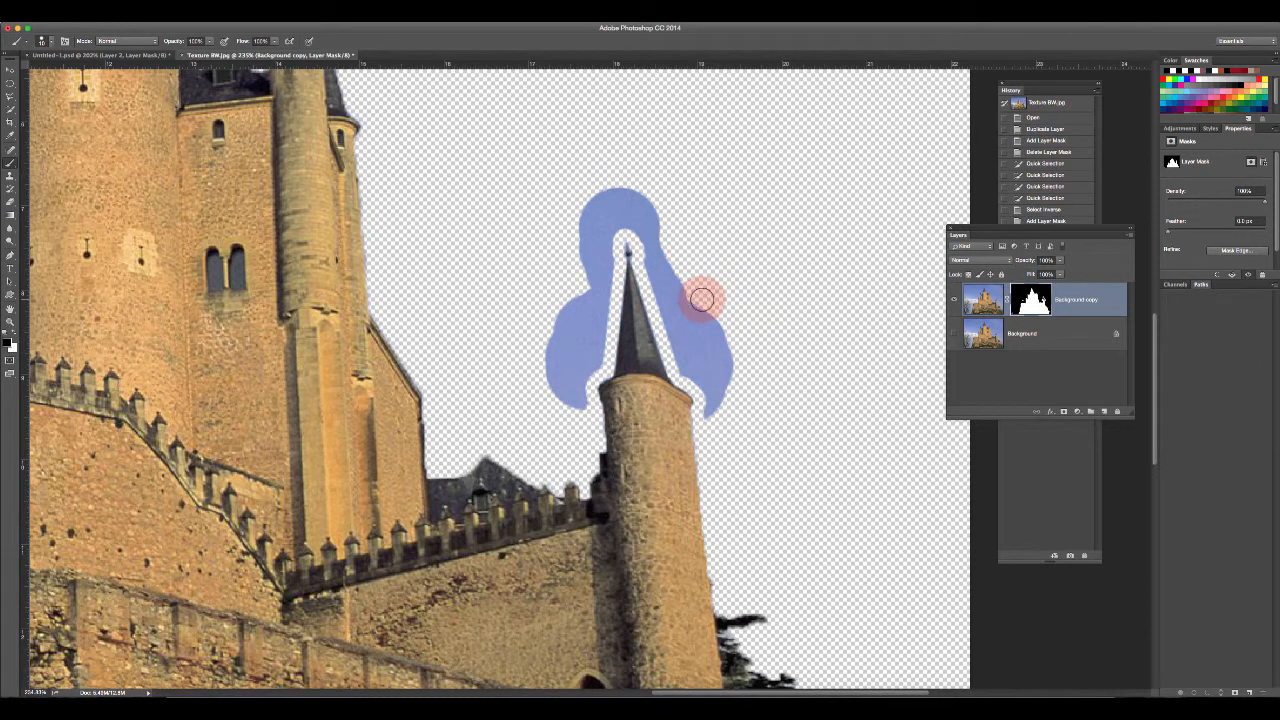
{"action": "mouse_move", "coordinate": [698, 370]}
{"action": "left_mouse_down"}
{"action": "mouse_move", "coordinate": [716, 418]}
{"action": "mouse_move", "coordinate": [734, 372]}
{"action": "mouse_move", "coordinate": [710, 326]}
{"action": "mouse_move", "coordinate": [683, 333]}
{"action": "mouse_move", "coordinate": [709, 355]}
{"action": "mouse_move", "coordinate": [669, 302]}
{"action": "mouse_move", "coordinate": [662, 272]}
{"action": "mouse_move", "coordinate": [691, 310]}
{"action": "mouse_move", "coordinate": [637, 200]}
{"action": "mouse_move", "coordinate": [598, 200]}
{"action": "mouse_move", "coordinate": [579, 229]}
{"action": "mouse_move", "coordinate": [639, 222]}
{"action": "mouse_move", "coordinate": [610, 233]}
{"action": "mouse_move", "coordinate": [579, 398]}
{"action": "mouse_move", "coordinate": [563, 394]}
{"action": "mouse_move", "coordinate": [580, 263]}
{"action": "left_mouse_up"}
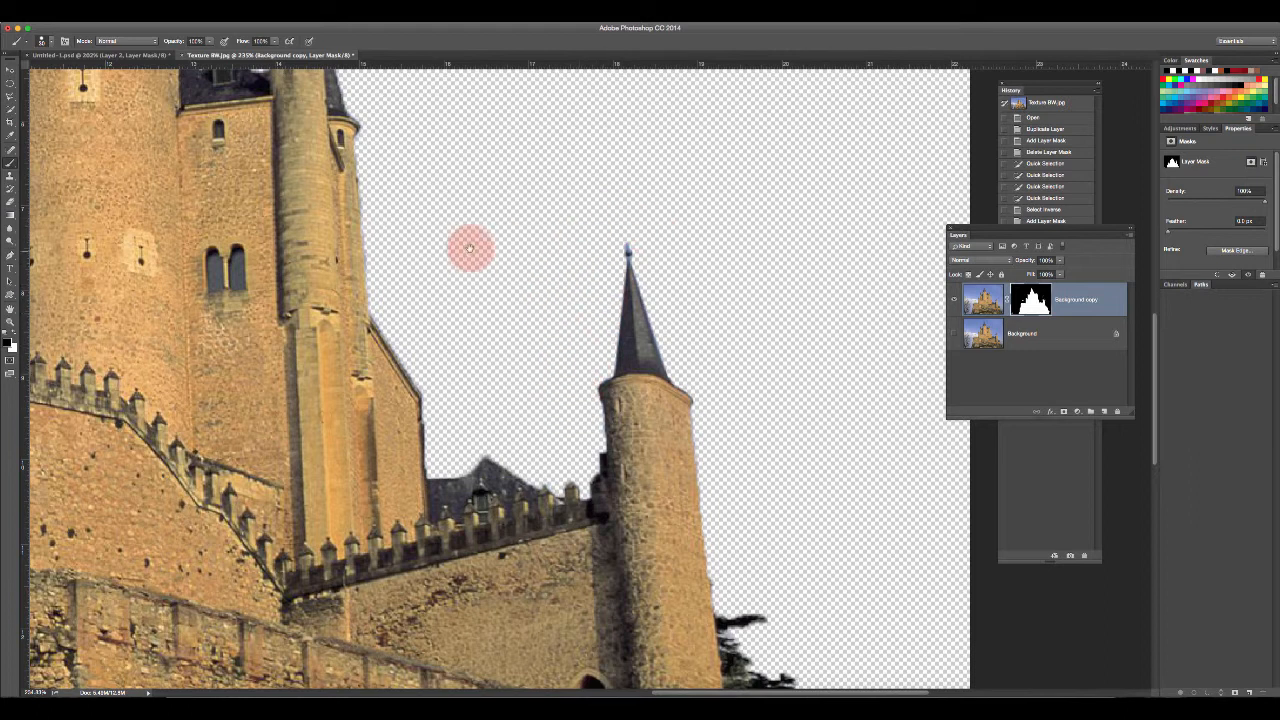
Brush white on the mask above the slim turret right of the main tower to restore its spire.
{"action": "scroll", "coordinate": [471, 255], "scroll_direction": "up", "scroll_amount": 10}
{"action": "scroll", "coordinate": [471, 255], "scroll_direction": "left", "scroll_amount": 5}
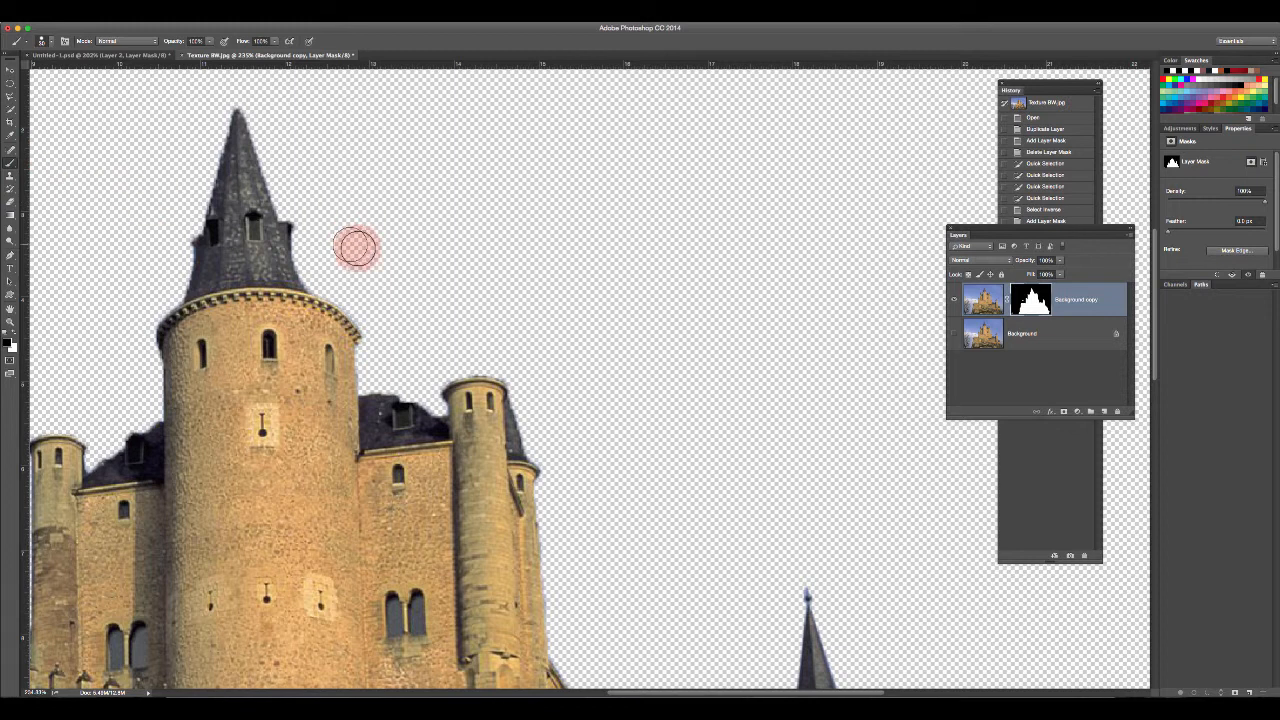
{"action": "key", "text": "x"}
{"action": "mouse_move", "coordinate": [478, 363]}
{"action": "left_mouse_down"}
{"action": "mouse_move", "coordinate": [450, 380]}
{"action": "mouse_move", "coordinate": [500, 378]}
{"action": "mouse_move", "coordinate": [483, 301]}
{"action": "mouse_move", "coordinate": [470, 351]}
{"action": "mouse_move", "coordinate": [477, 263]}
{"action": "left_mouse_up"}
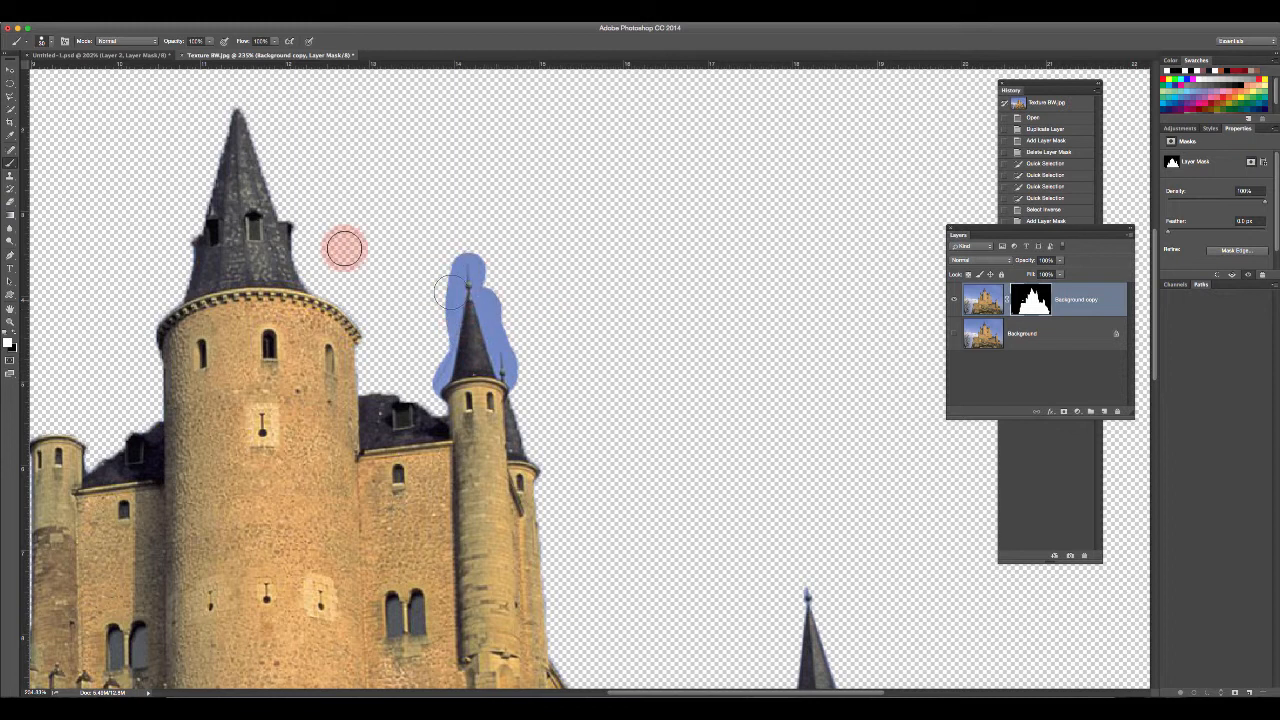
Brush black with a much smaller tip over the sky around the small finial beside the slim turret's spire.
{"action": "left_click", "coordinate": [10, 321]}
{"action": "left_click", "coordinate": [346, 281]}
{"action": "left_click_drag", "start_coordinate": [346, 281], "coordinate": [363, 279]}
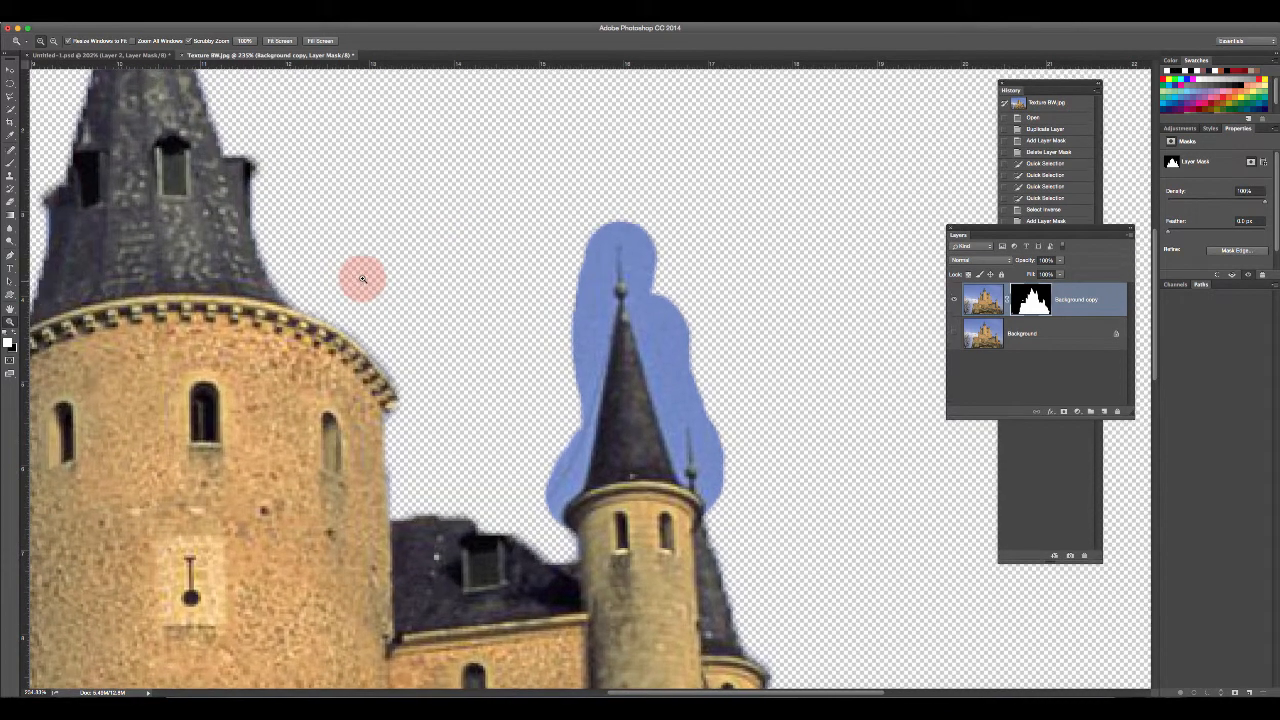
{"action": "left_click", "coordinate": [10, 160]}
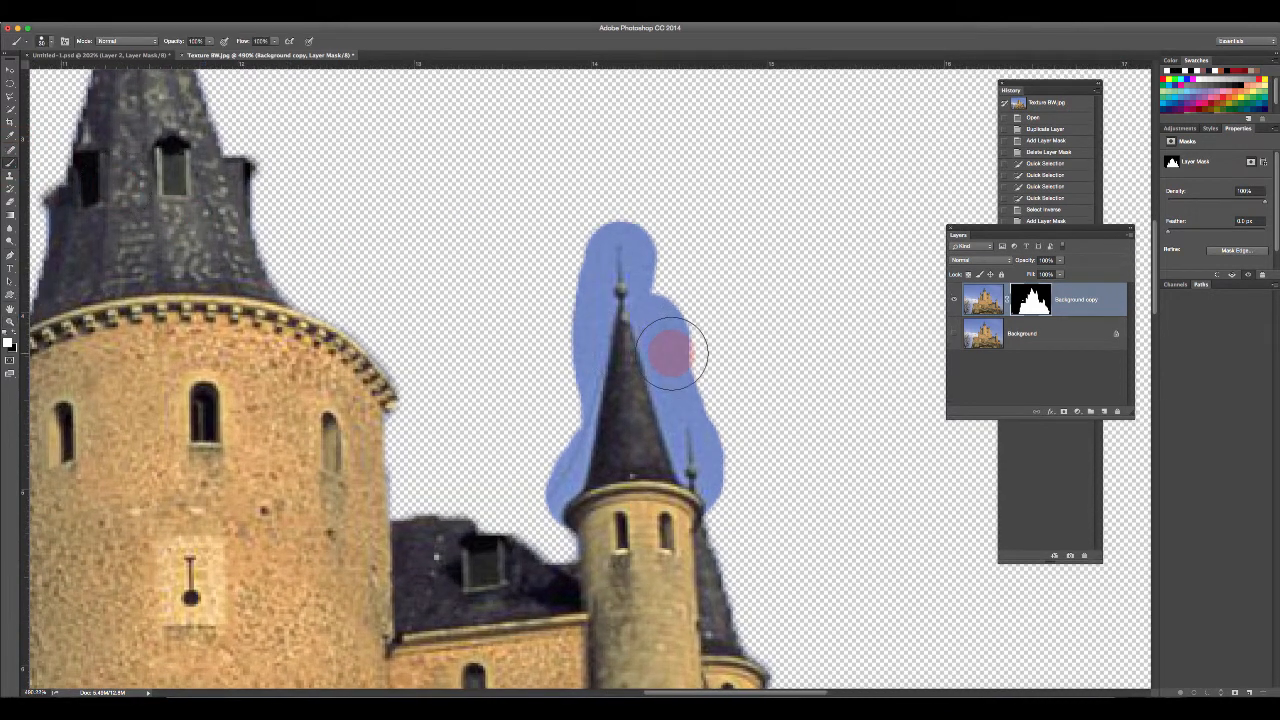
{"action": "key", "text": "x"}
{"action": "key", "text": "bracketleft"}
{"action": "key", "text": "bracketleft"}
{"action": "key", "text": "bracketleft"}
{"action": "key", "text": "bracketleft"}
{"action": "key", "text": "bracketleft"}
{"action": "key", "text": "bracketleft"}
{"action": "key", "text": "bracketleft"}
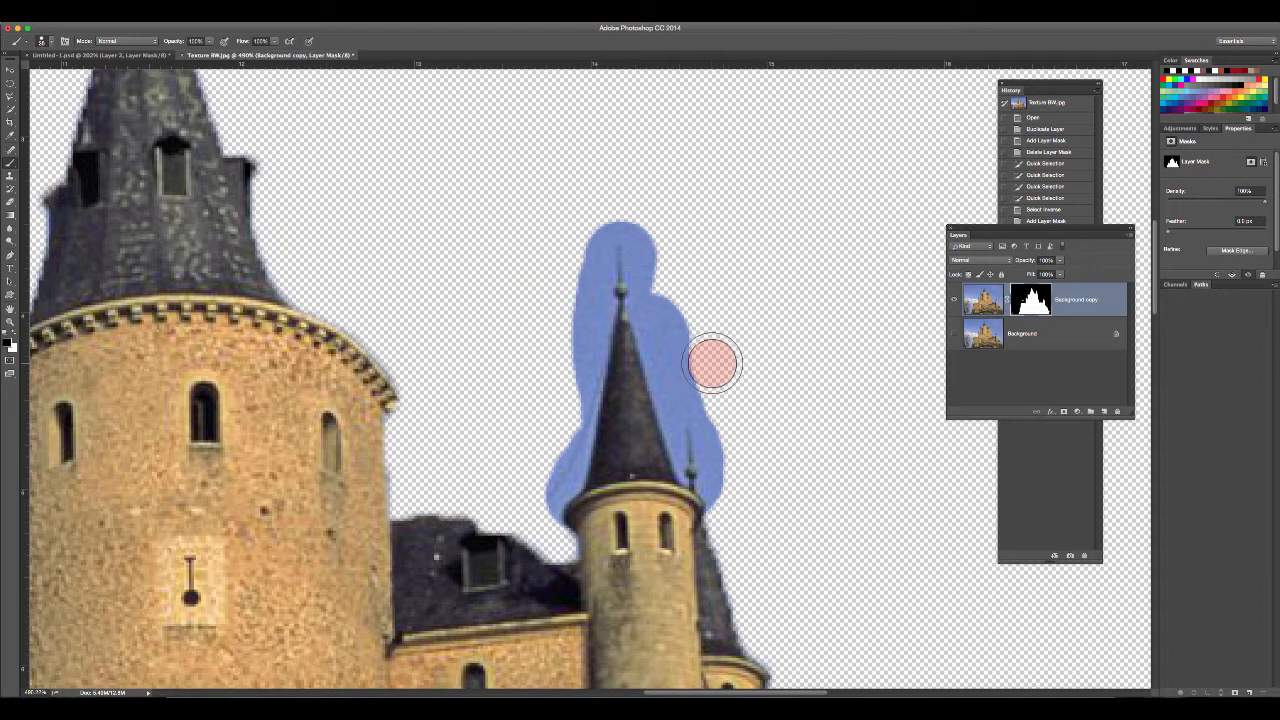
{"action": "mouse_move", "coordinate": [712, 366]}
{"action": "left_mouse_down"}
{"action": "mouse_move", "coordinate": [721, 507]}
{"action": "mouse_move", "coordinate": [705, 485]}
{"action": "mouse_move", "coordinate": [703, 431]}
{"action": "mouse_move", "coordinate": [723, 453]}
{"action": "mouse_move", "coordinate": [712, 420]}
{"action": "mouse_move", "coordinate": [676, 423]}
{"action": "left_mouse_up"}
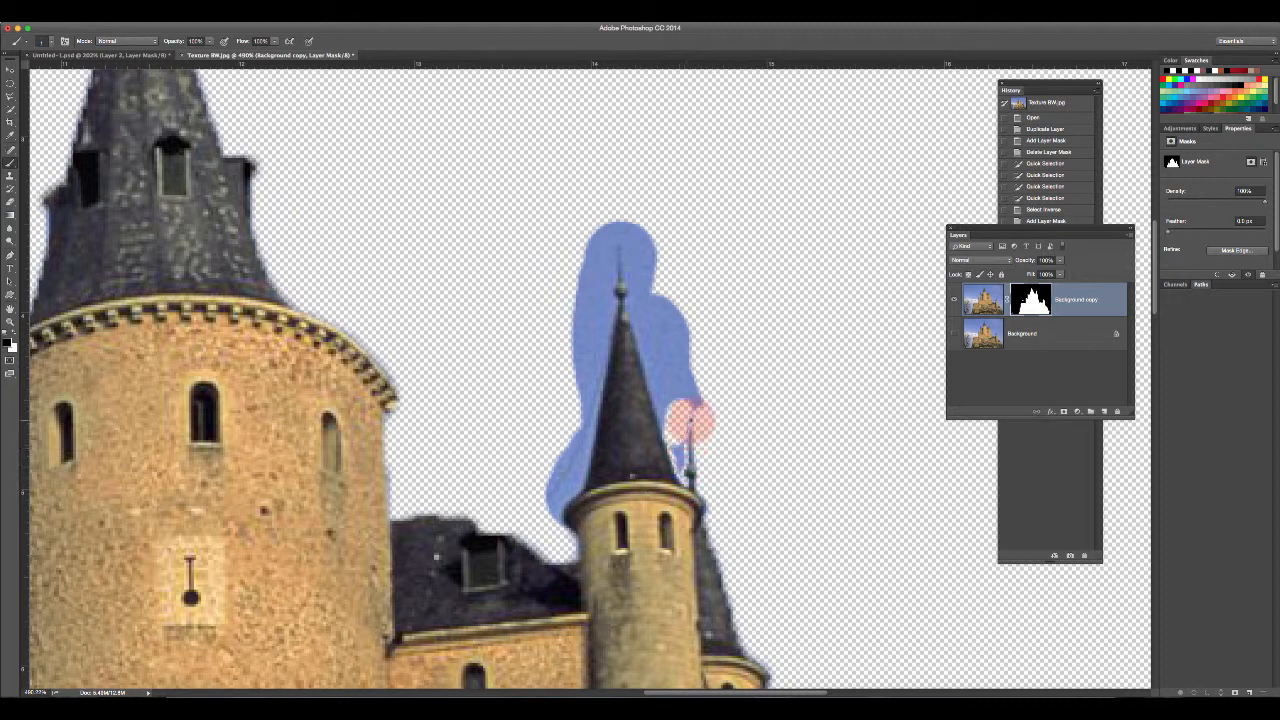
{"action": "left_click_drag", "start_coordinate": [689, 425], "coordinate": [684, 440]}
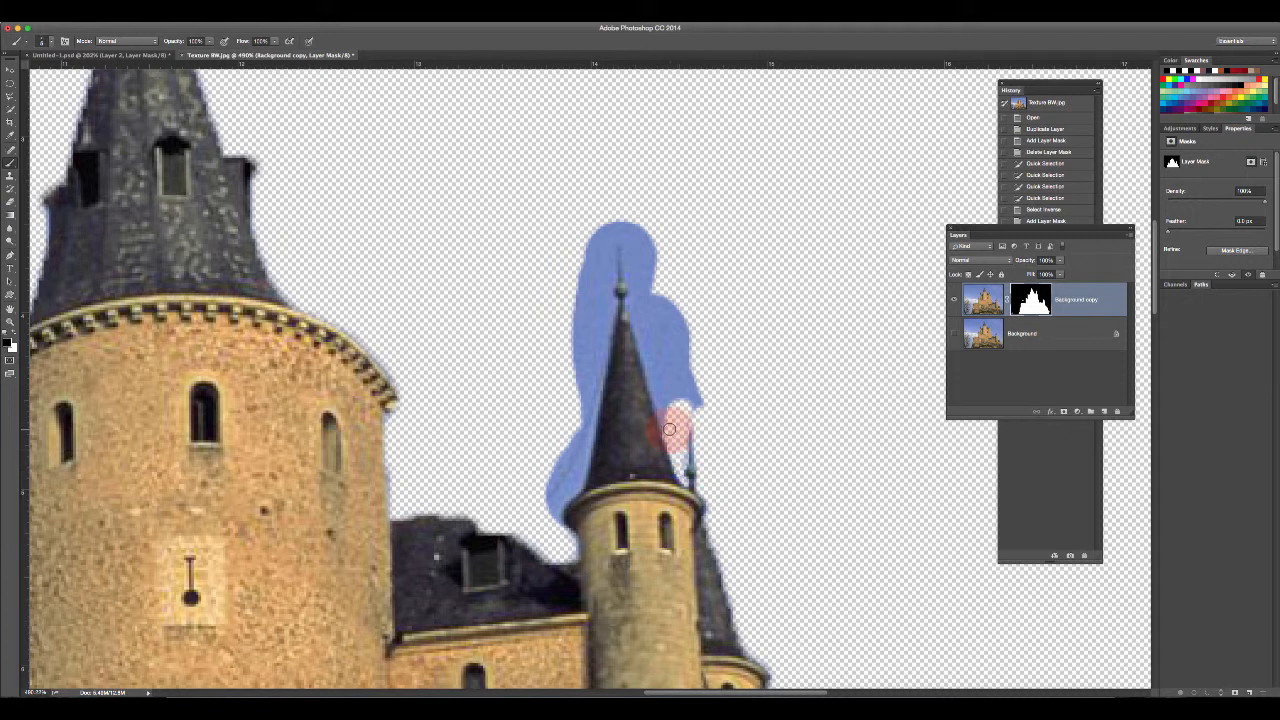
{"action": "left_click_drag", "start_coordinate": [666, 429], "coordinate": [676, 425]}
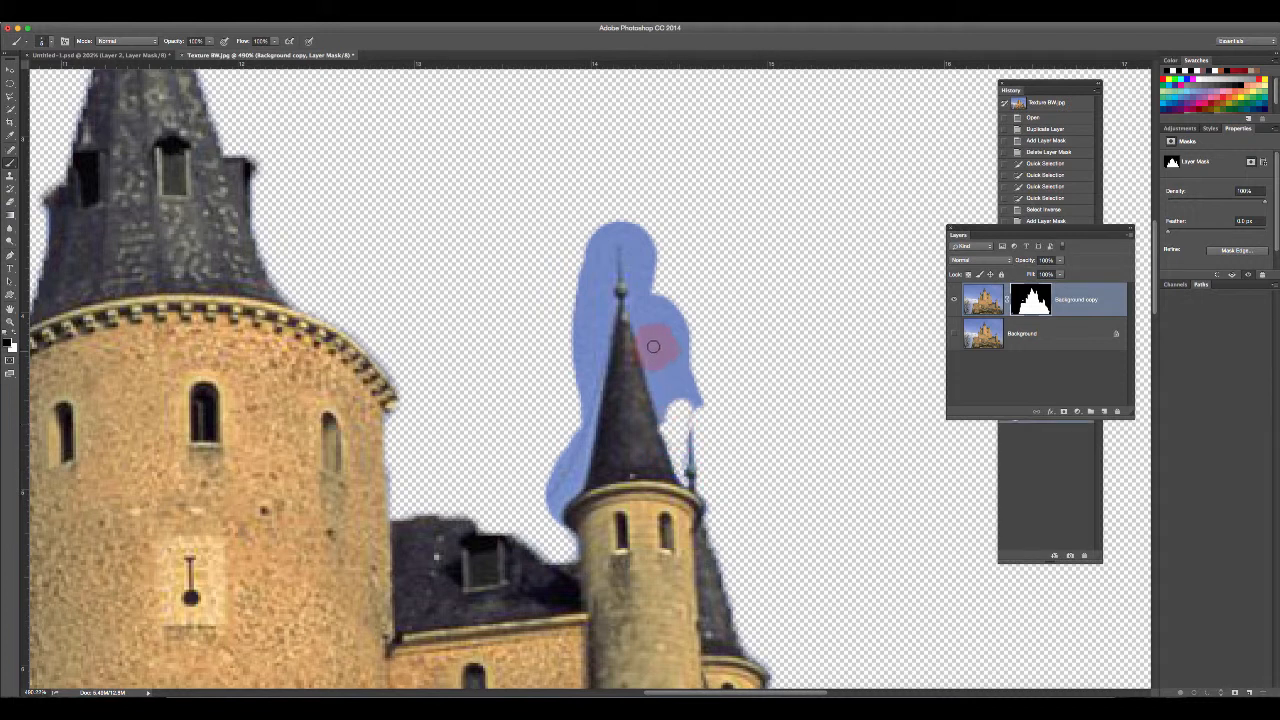
Mask out the remaining sky around the slim turret's spire with straight black strokes along its edges and up to its tip.
{"action": "left_click", "coordinate": [634, 311], "text": "shift"}
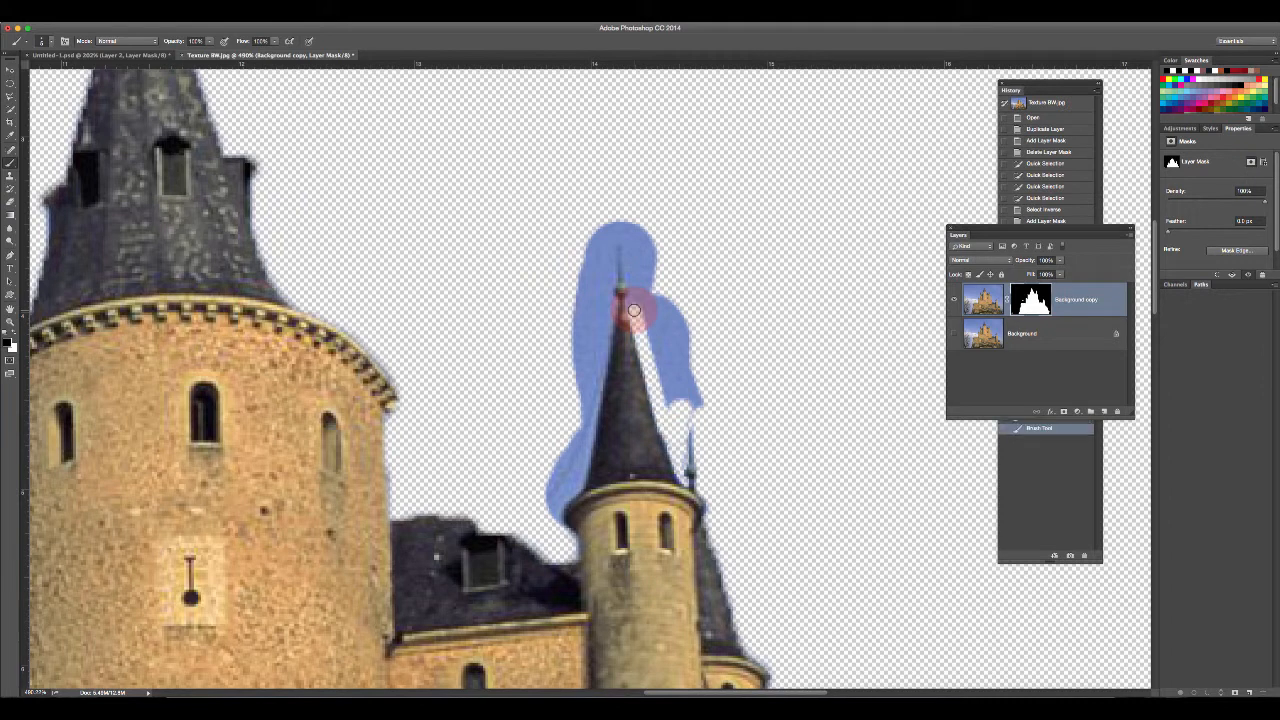
{"action": "left_click", "coordinate": [608, 317]}
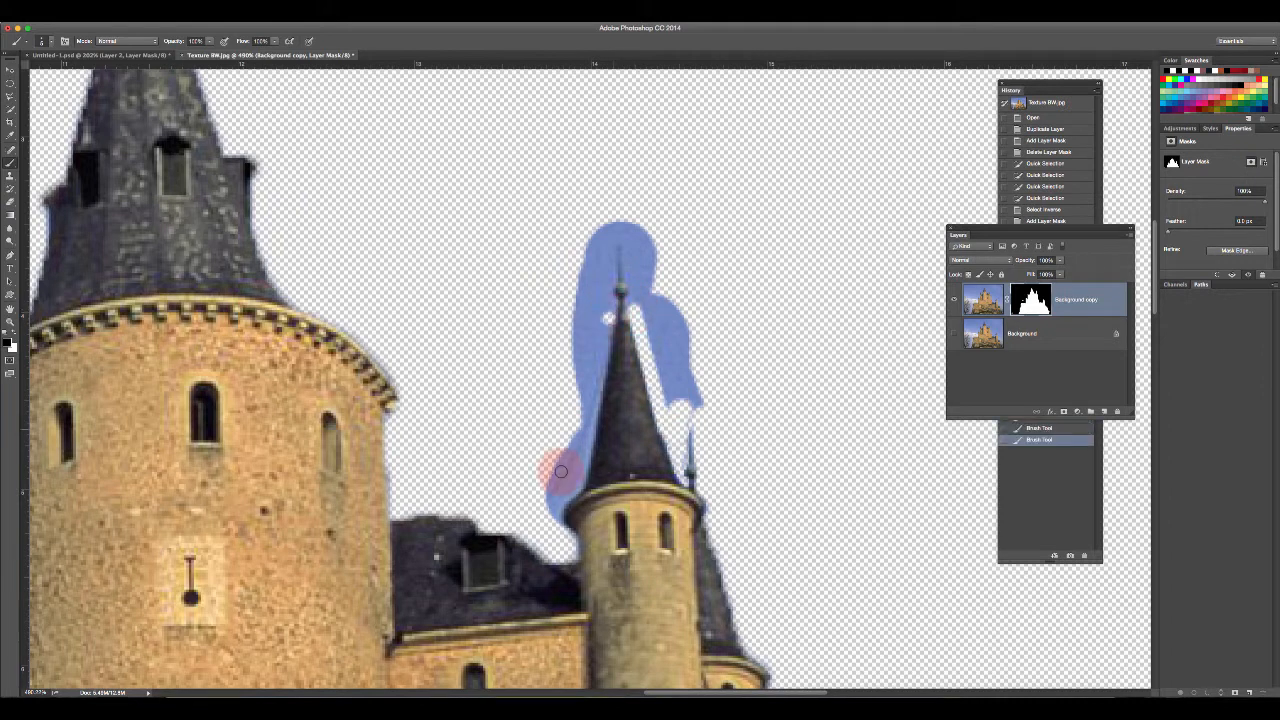
{"action": "left_click", "coordinate": [578, 481], "text": "shift"}
{"action": "mouse_move", "coordinate": [578, 484]}
{"action": "left_mouse_down"}
{"action": "mouse_move", "coordinate": [557, 525]}
{"action": "mouse_move", "coordinate": [549, 490]}
{"action": "mouse_move", "coordinate": [566, 474]}
{"action": "mouse_move", "coordinate": [575, 424]}
{"action": "mouse_move", "coordinate": [552, 477]}
{"action": "mouse_move", "coordinate": [582, 398]}
{"action": "mouse_move", "coordinate": [584, 323]}
{"action": "mouse_move", "coordinate": [581, 368]}
{"action": "mouse_move", "coordinate": [610, 302]}
{"action": "mouse_move", "coordinate": [610, 237]}
{"action": "mouse_move", "coordinate": [628, 246]}
{"action": "mouse_move", "coordinate": [660, 392]}
{"action": "mouse_move", "coordinate": [651, 333]}
{"action": "mouse_move", "coordinate": [679, 414]}
{"action": "mouse_move", "coordinate": [694, 399]}
{"action": "mouse_move", "coordinate": [687, 418]}
{"action": "mouse_move", "coordinate": [679, 335]}
{"action": "mouse_move", "coordinate": [654, 309]}
{"action": "mouse_move", "coordinate": [669, 320]}
{"action": "mouse_move", "coordinate": [646, 254]}
{"action": "mouse_move", "coordinate": [674, 314]}
{"action": "mouse_move", "coordinate": [601, 216]}
{"action": "mouse_move", "coordinate": [589, 326]}
{"action": "mouse_move", "coordinate": [574, 266]}
{"action": "mouse_move", "coordinate": [586, 211]}
{"action": "mouse_move", "coordinate": [703, 251]}
{"action": "left_mouse_up"}
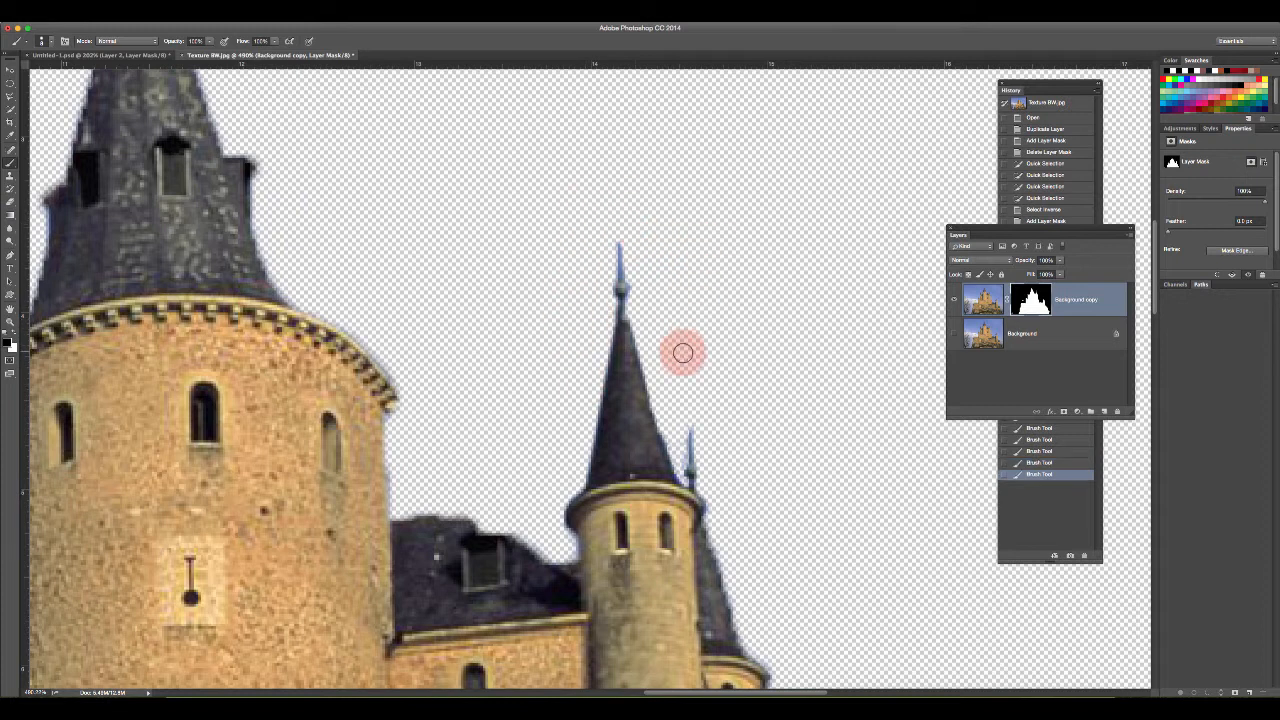
Brush white on the mask to restore the roof ridge above the dormer beside the slim turret, using the Background layer's visibility for comparison.
{"action": "mouse_move", "coordinate": [490, 512]}
{"action": "left_mouse_down"}
{"action": "mouse_move", "coordinate": [531, 437]}
{"action": "mouse_move", "coordinate": [677, 417]}
{"action": "left_mouse_up"}
{"action": "left_click_drag", "start_coordinate": [712, 462], "coordinate": [740, 460]}
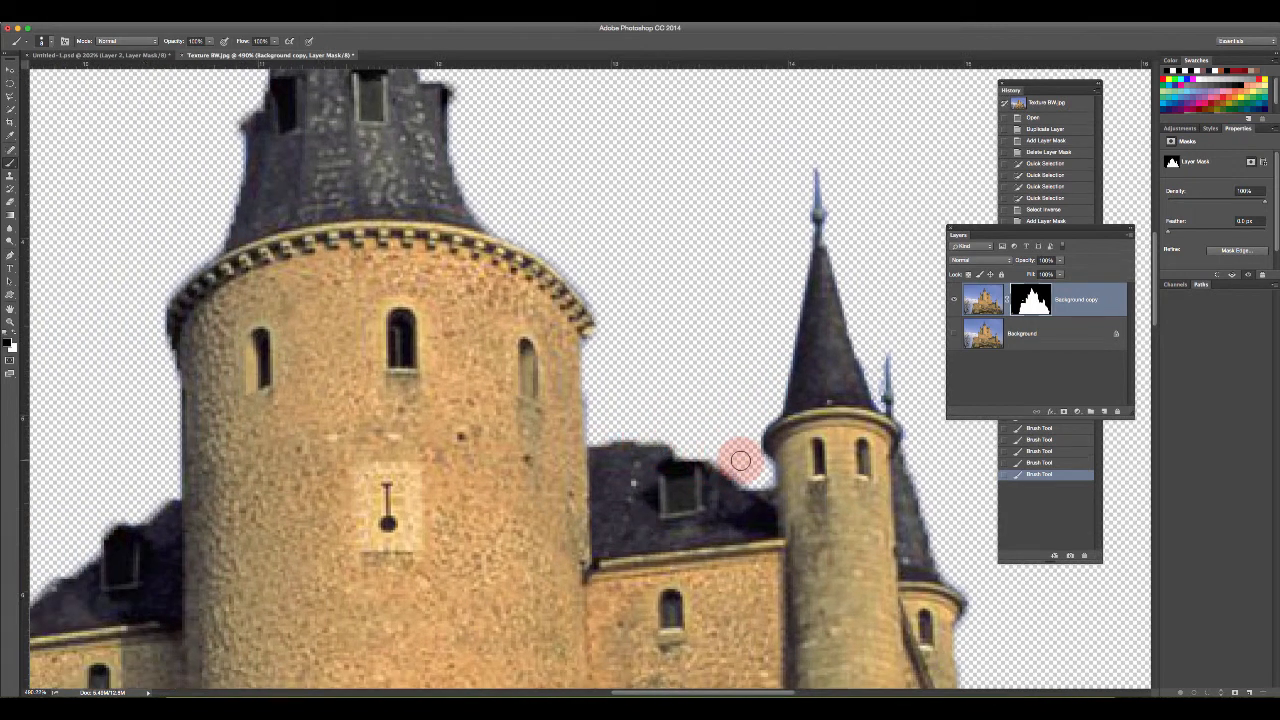
{"action": "left_click", "coordinate": [954, 335]}
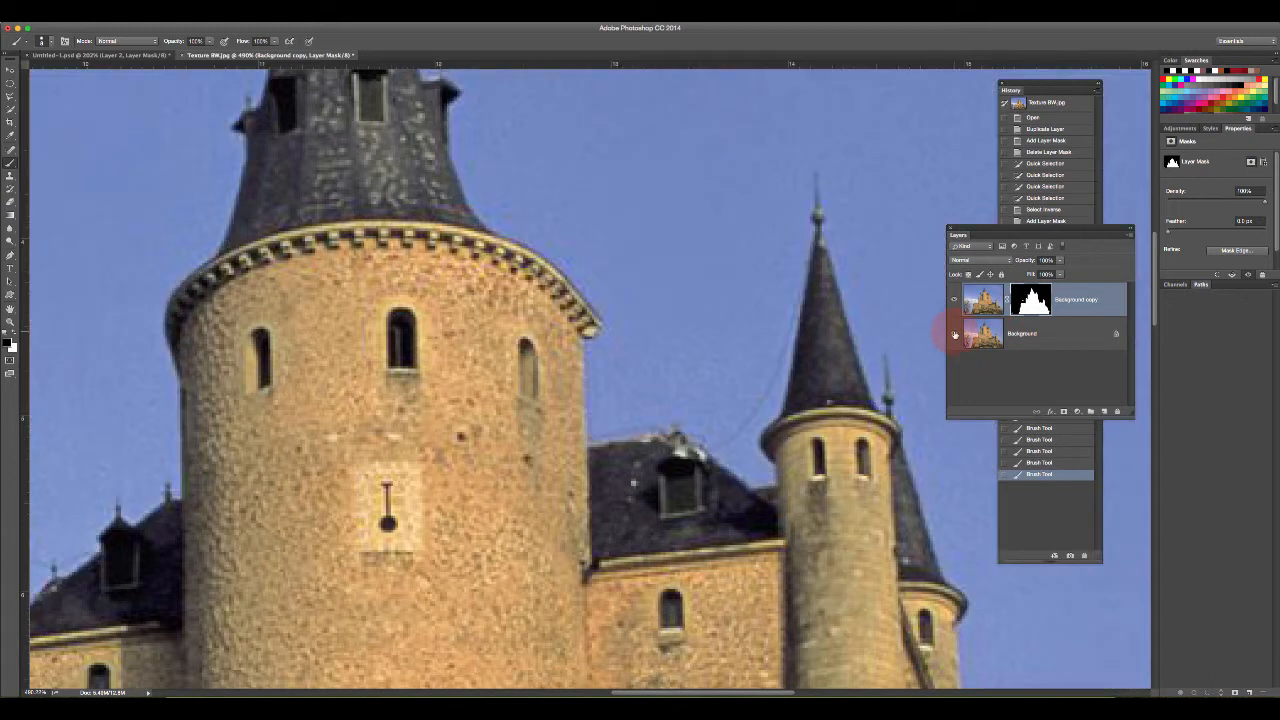
{"action": "left_click", "coordinate": [954, 335]}
{"action": "left_click", "coordinate": [954, 335]}
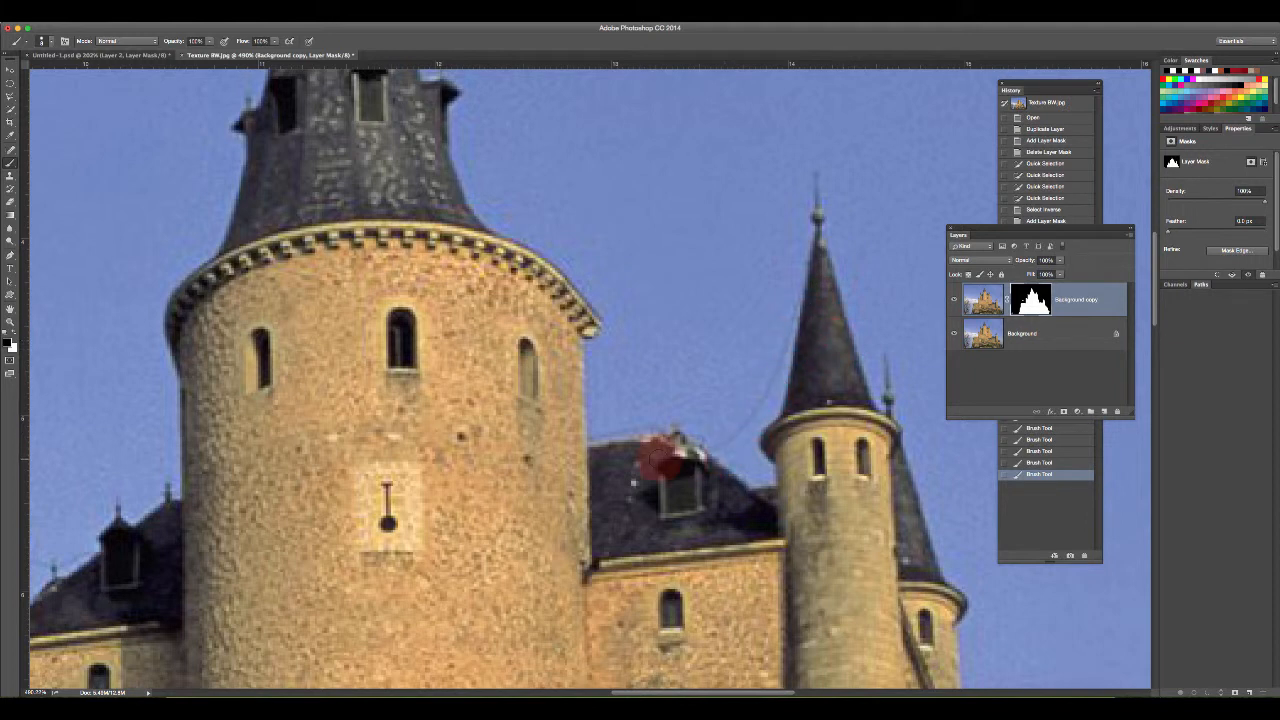
{"action": "left_click", "coordinate": [955, 334]}
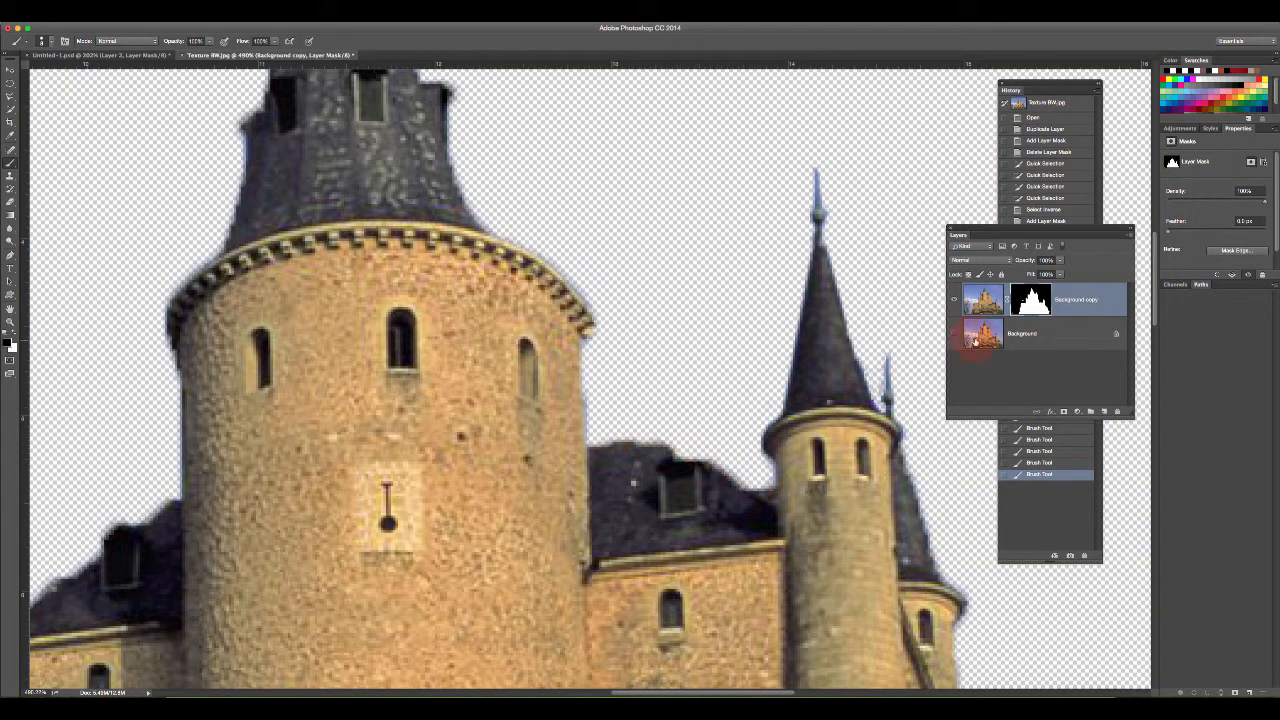
{"action": "left_click", "coordinate": [955, 337]}
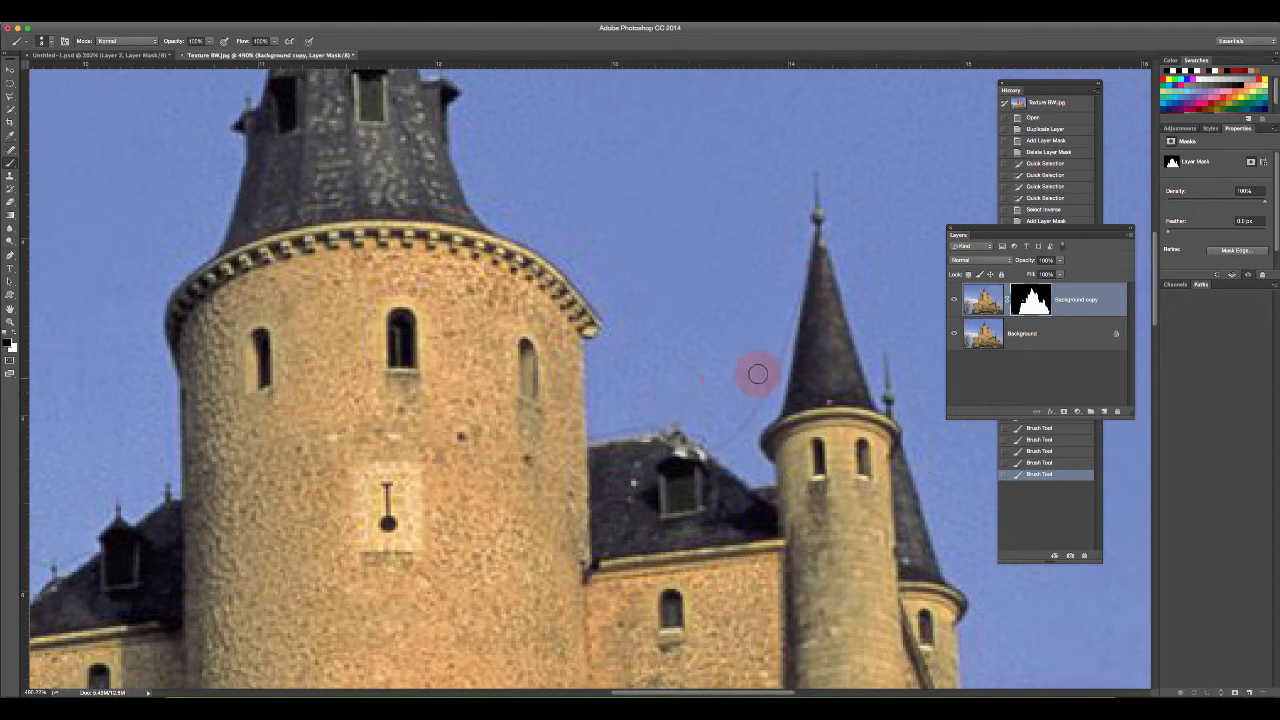
{"action": "left_click", "coordinate": [958, 333]}
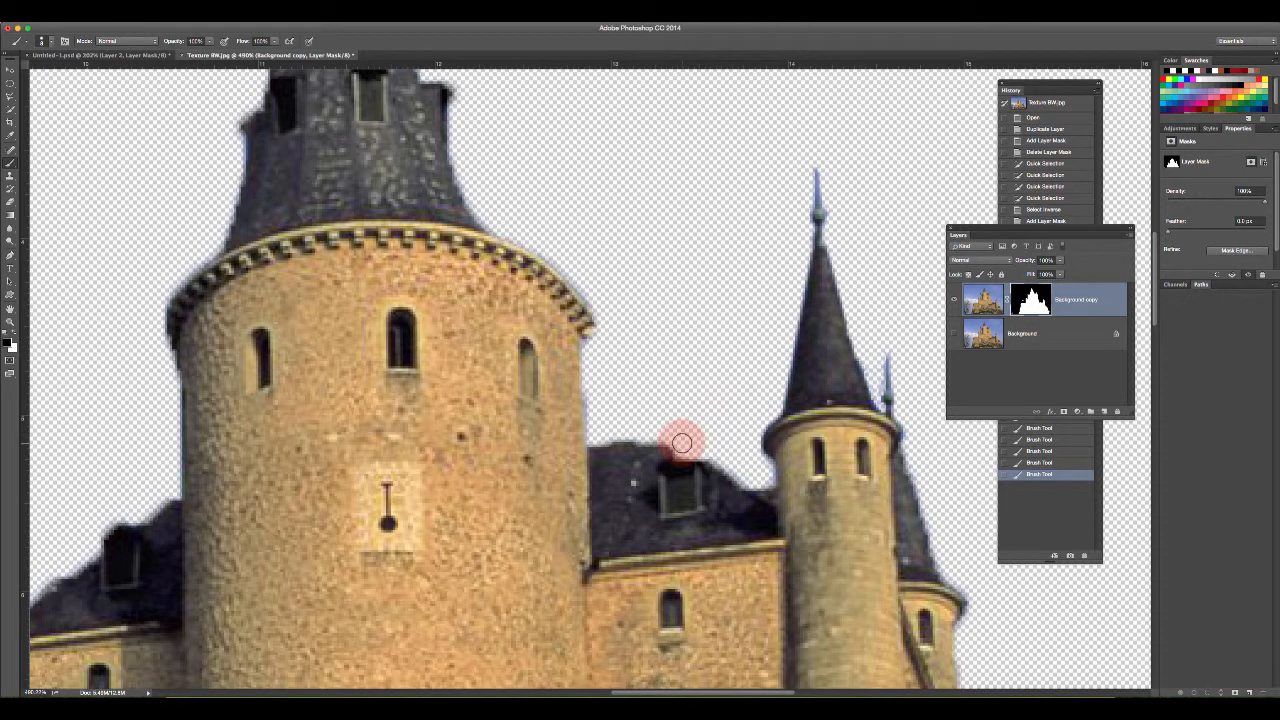
{"action": "mouse_move", "coordinate": [683, 441]}
{"action": "left_mouse_down"}
{"action": "mouse_move", "coordinate": [595, 445]}
{"action": "mouse_move", "coordinate": [695, 436]}
{"action": "mouse_move", "coordinate": [748, 488]}
{"action": "mouse_move", "coordinate": [694, 430]}
{"action": "mouse_move", "coordinate": [601, 438]}
{"action": "mouse_move", "coordinate": [742, 442]}
{"action": "mouse_move", "coordinate": [757, 477]}
{"action": "mouse_move", "coordinate": [692, 425]}
{"action": "mouse_move", "coordinate": [597, 432]}
{"action": "mouse_move", "coordinate": [666, 426]}
{"action": "mouse_move", "coordinate": [641, 427]}
{"action": "mouse_move", "coordinate": [738, 448]}
{"action": "left_mouse_up"}
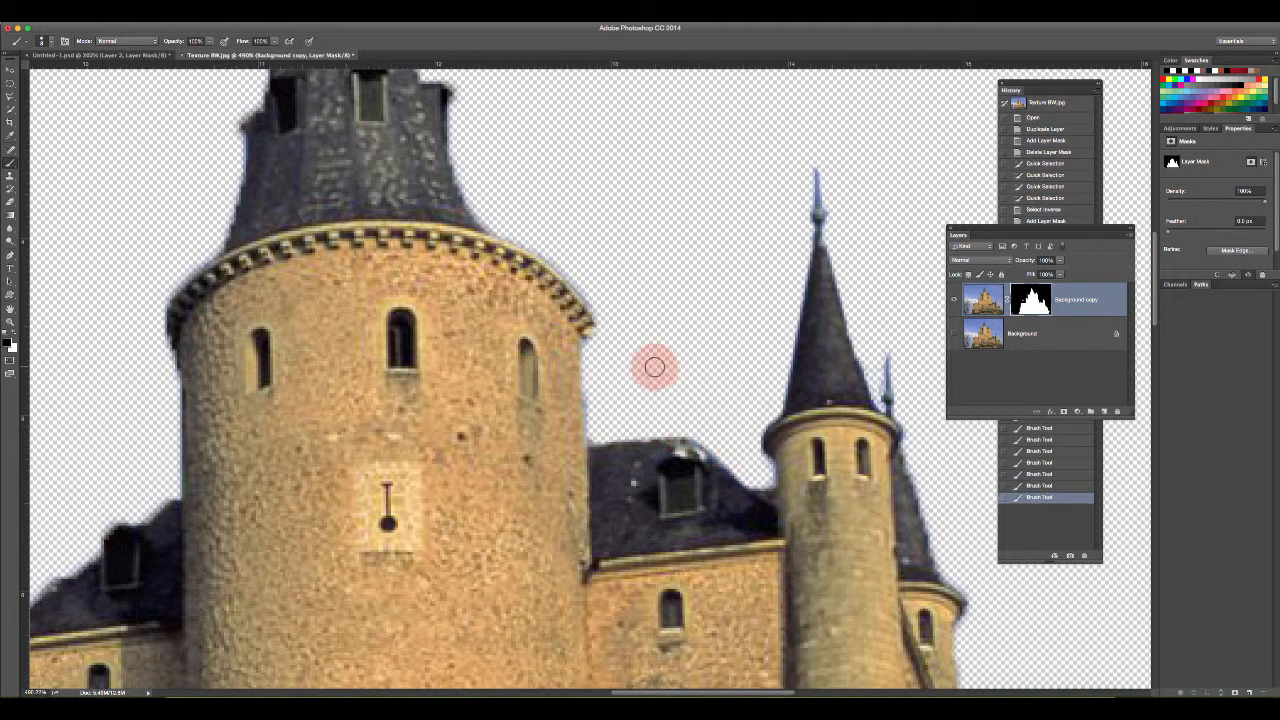
Brush white on the mask above the main tower's spire to restore its ball and cross finial.
{"action": "left_click_drag", "start_coordinate": [650, 290], "coordinate": [802, 514]}
{"action": "left_click_drag", "start_coordinate": [703, 302], "coordinate": [786, 423]}
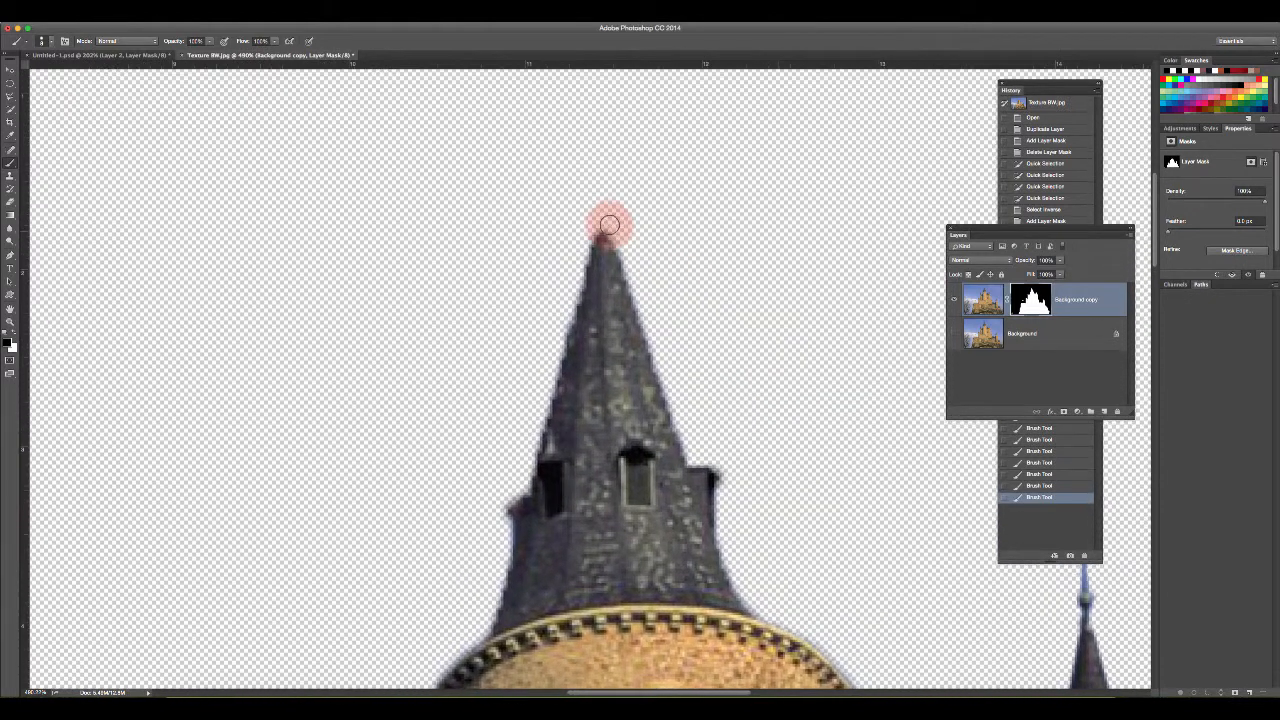
{"action": "mouse_move", "coordinate": [603, 231]}
{"action": "left_mouse_down"}
{"action": "mouse_move", "coordinate": [601, 126]}
{"action": "mouse_move", "coordinate": [573, 128]}
{"action": "mouse_move", "coordinate": [619, 121]}
{"action": "mouse_move", "coordinate": [593, 128]}
{"action": "mouse_move", "coordinate": [599, 153]}
{"action": "mouse_move", "coordinate": [601, 96]}
{"action": "mouse_move", "coordinate": [586, 203]}
{"action": "mouse_move", "coordinate": [624, 190]}
{"action": "left_mouse_up"}
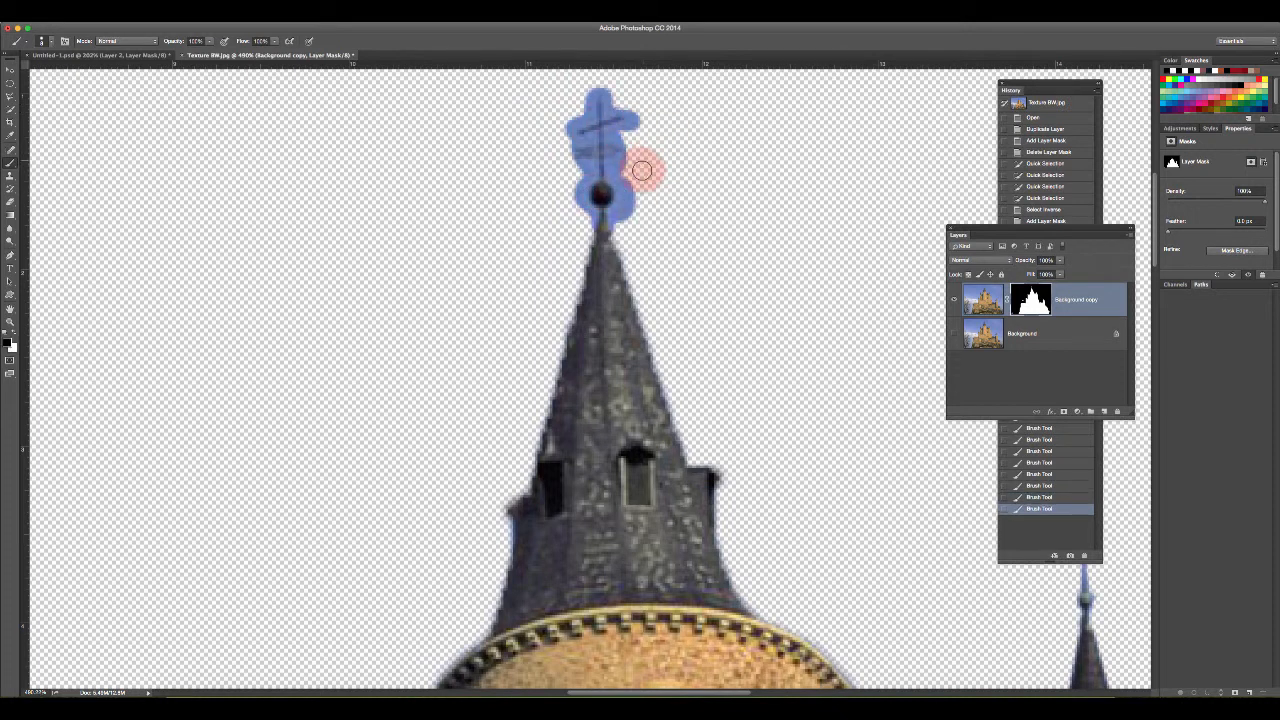
Mask out the sky around the main tower's ball and cross with a very small black brush.
{"action": "key", "text": "x"}
{"action": "mouse_move", "coordinate": [615, 215]}
{"action": "left_mouse_down"}
{"action": "mouse_move", "coordinate": [614, 133]}
{"action": "mouse_move", "coordinate": [654, 123]}
{"action": "mouse_move", "coordinate": [632, 127]}
{"action": "mouse_move", "coordinate": [648, 110]}
{"action": "mouse_move", "coordinate": [612, 105]}
{"action": "mouse_move", "coordinate": [639, 104]}
{"action": "mouse_move", "coordinate": [636, 123]}
{"action": "mouse_move", "coordinate": [629, 88]}
{"action": "mouse_move", "coordinate": [579, 86]}
{"action": "mouse_move", "coordinate": [585, 117]}
{"action": "mouse_move", "coordinate": [555, 126]}
{"action": "mouse_move", "coordinate": [557, 157]}
{"action": "mouse_move", "coordinate": [562, 137]}
{"action": "mouse_move", "coordinate": [584, 143]}
{"action": "mouse_move", "coordinate": [584, 222]}
{"action": "mouse_move", "coordinate": [579, 180]}
{"action": "mouse_move", "coordinate": [591, 220]}
{"action": "mouse_move", "coordinate": [646, 213]}
{"action": "mouse_move", "coordinate": [633, 217]}
{"action": "mouse_move", "coordinate": [600, 135]}
{"action": "left_mouse_up"}
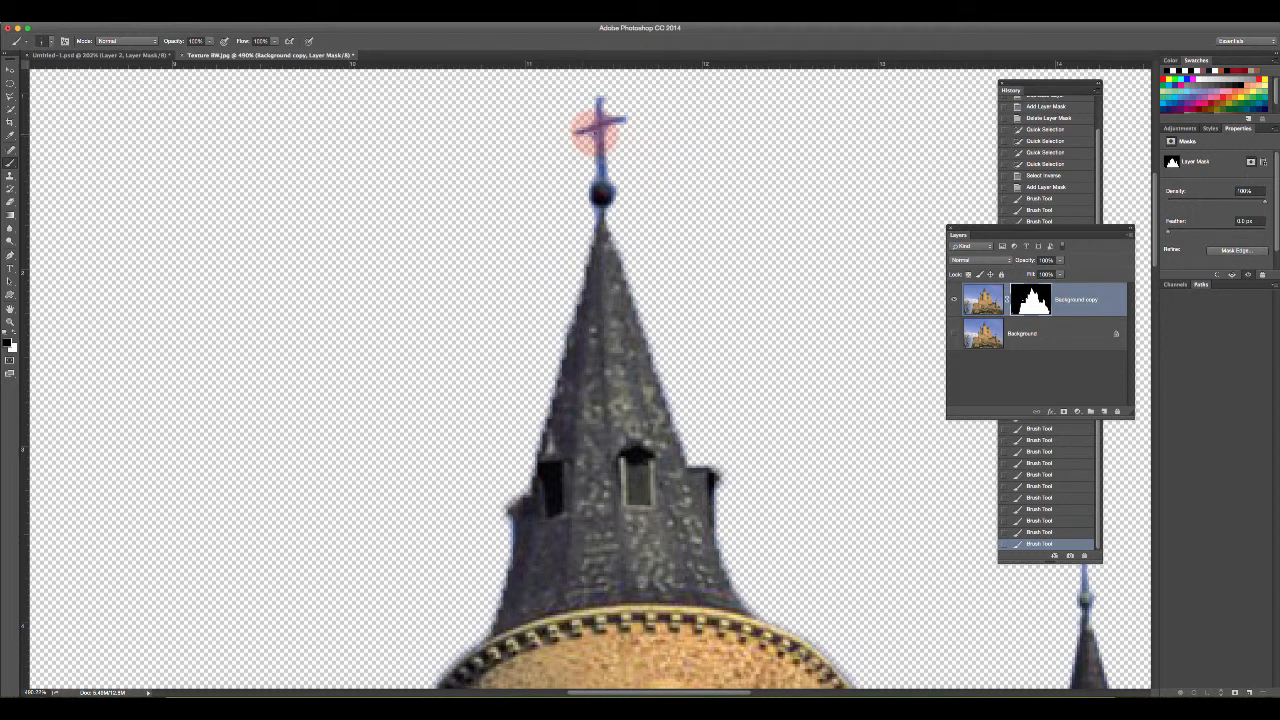
{"action": "mouse_move", "coordinate": [584, 130]}
{"action": "left_mouse_down"}
{"action": "mouse_move", "coordinate": [594, 175]}
{"action": "mouse_move", "coordinate": [602, 101]}
{"action": "mouse_move", "coordinate": [602, 116]}
{"action": "mouse_move", "coordinate": [619, 112]}
{"action": "mouse_move", "coordinate": [597, 100]}
{"action": "mouse_move", "coordinate": [582, 123]}
{"action": "mouse_move", "coordinate": [605, 90]}
{"action": "mouse_move", "coordinate": [617, 100]}
{"action": "mouse_move", "coordinate": [600, 205]}
{"action": "left_mouse_up"}
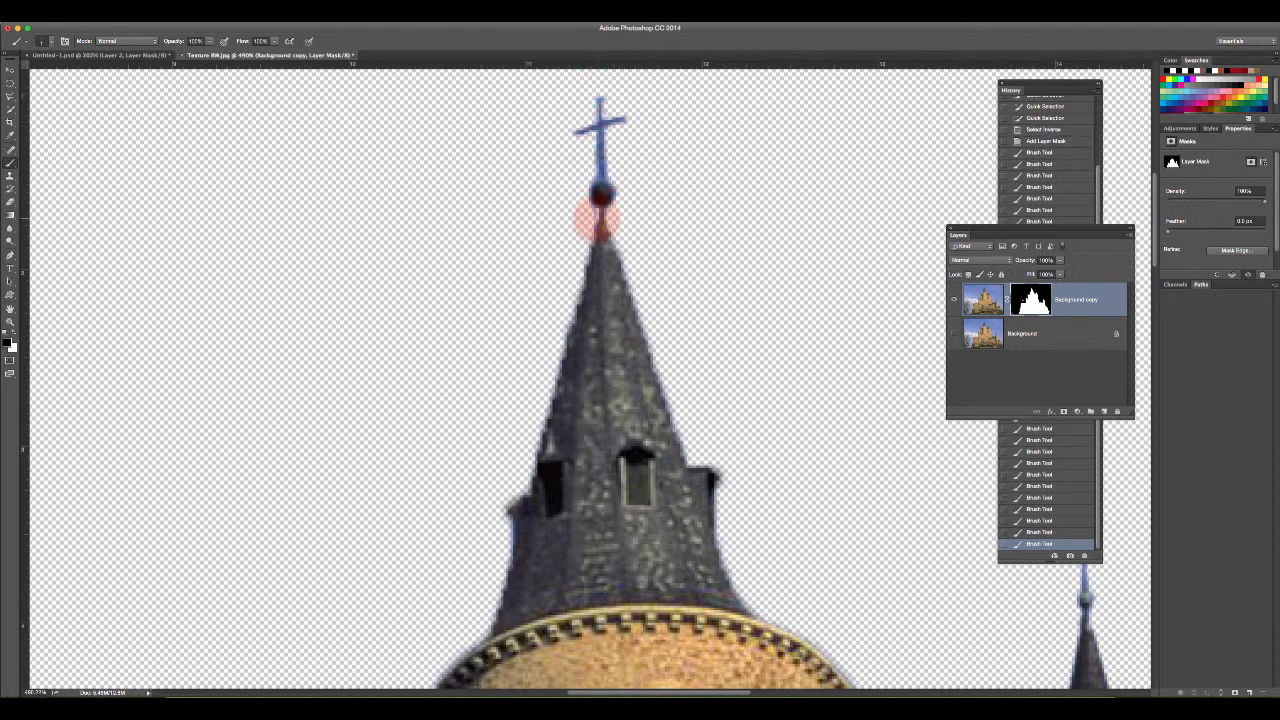
{"action": "mouse_move", "coordinate": [583, 205]}
{"action": "left_mouse_down"}
{"action": "mouse_move", "coordinate": [580, 186]}
{"action": "mouse_move", "coordinate": [608, 158]}
{"action": "left_mouse_up"}
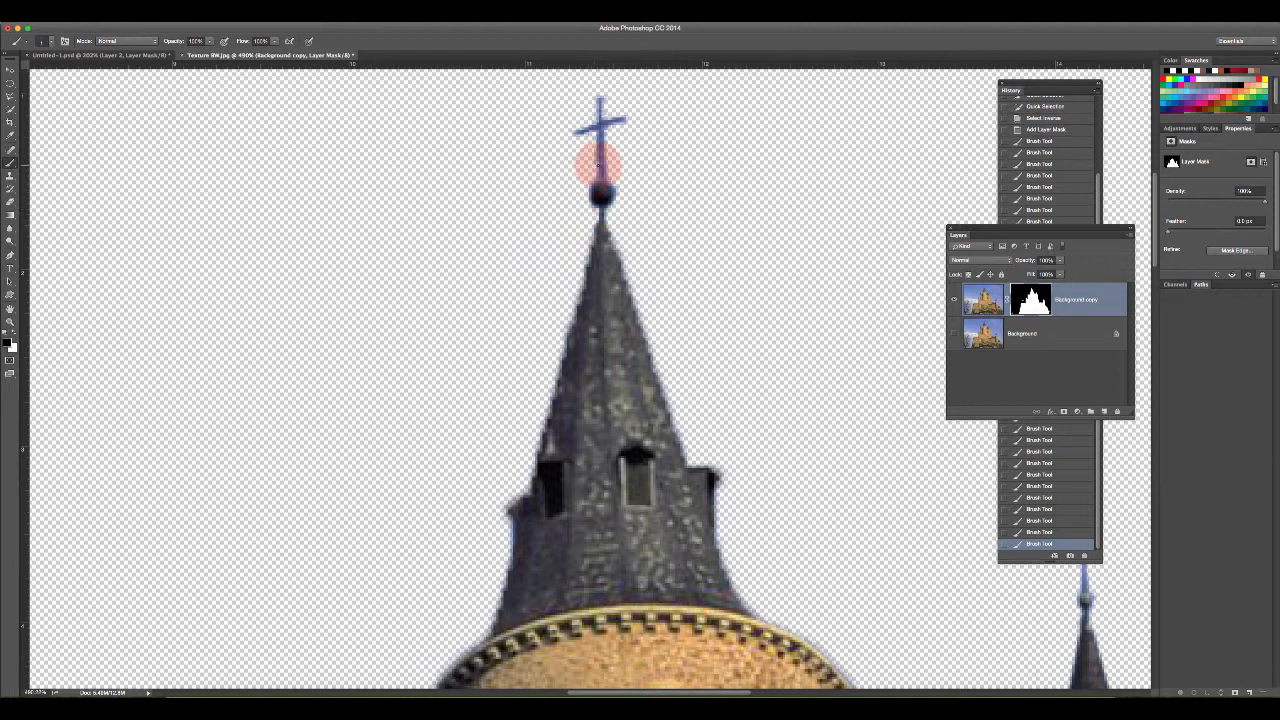
{"action": "left_click_drag", "start_coordinate": [594, 138], "coordinate": [595, 156]}
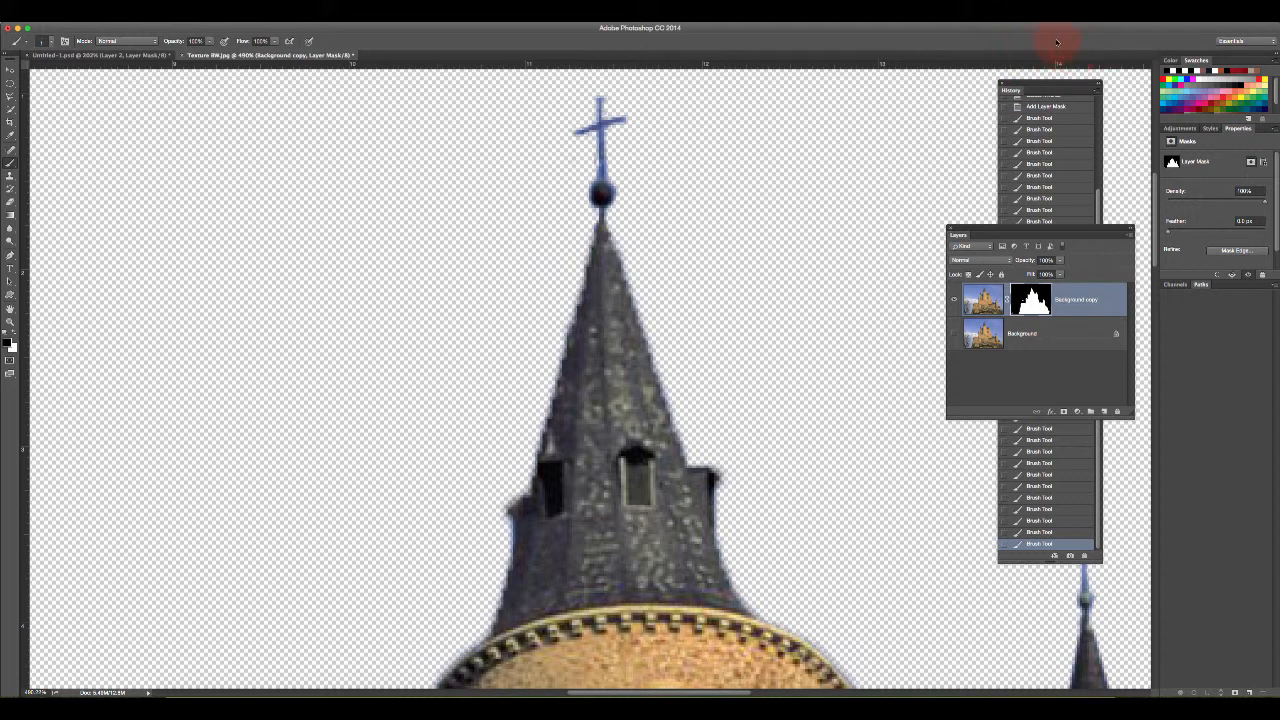
{"action": "left_click", "coordinate": [1090, 12]}
{"action": "left_click", "coordinate": [1118, 38]}
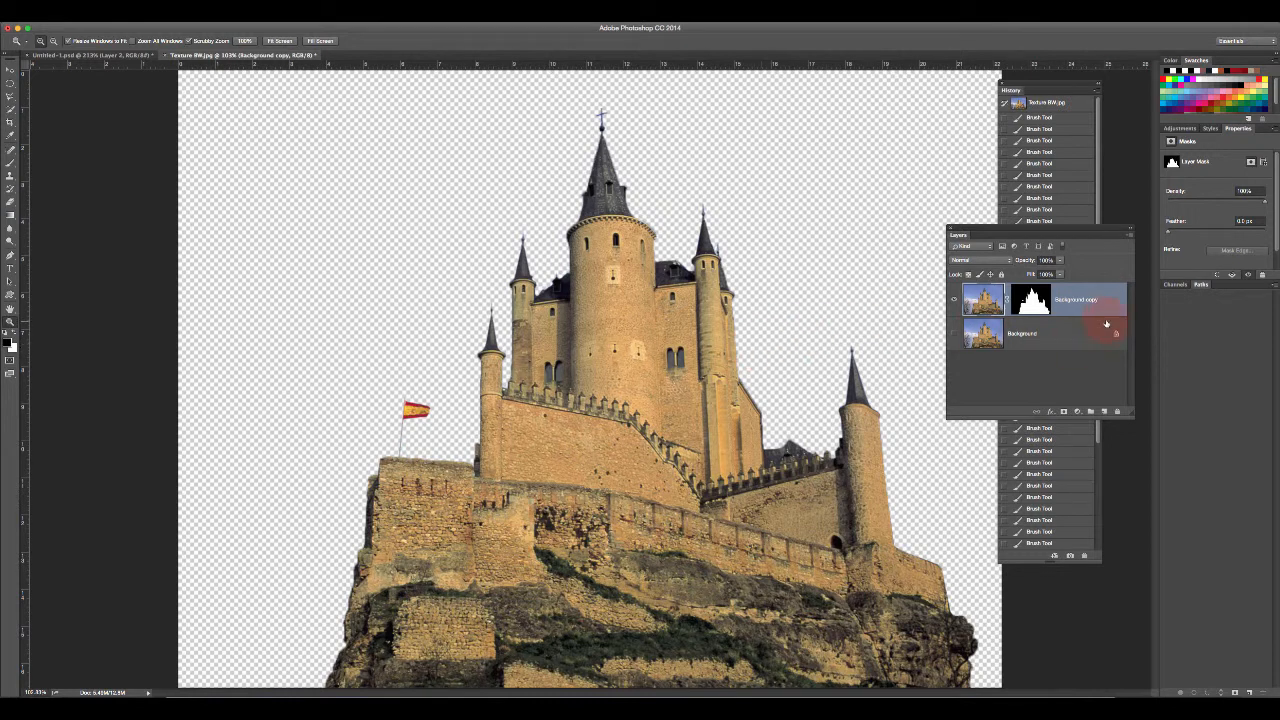
Copy the masked castle layer from Texture BW.jpg into Untitled-1.psd with the Move tool.
{"action": "left_click", "coordinate": [1037, 299]}
{"action": "left_click", "coordinate": [990, 299]}
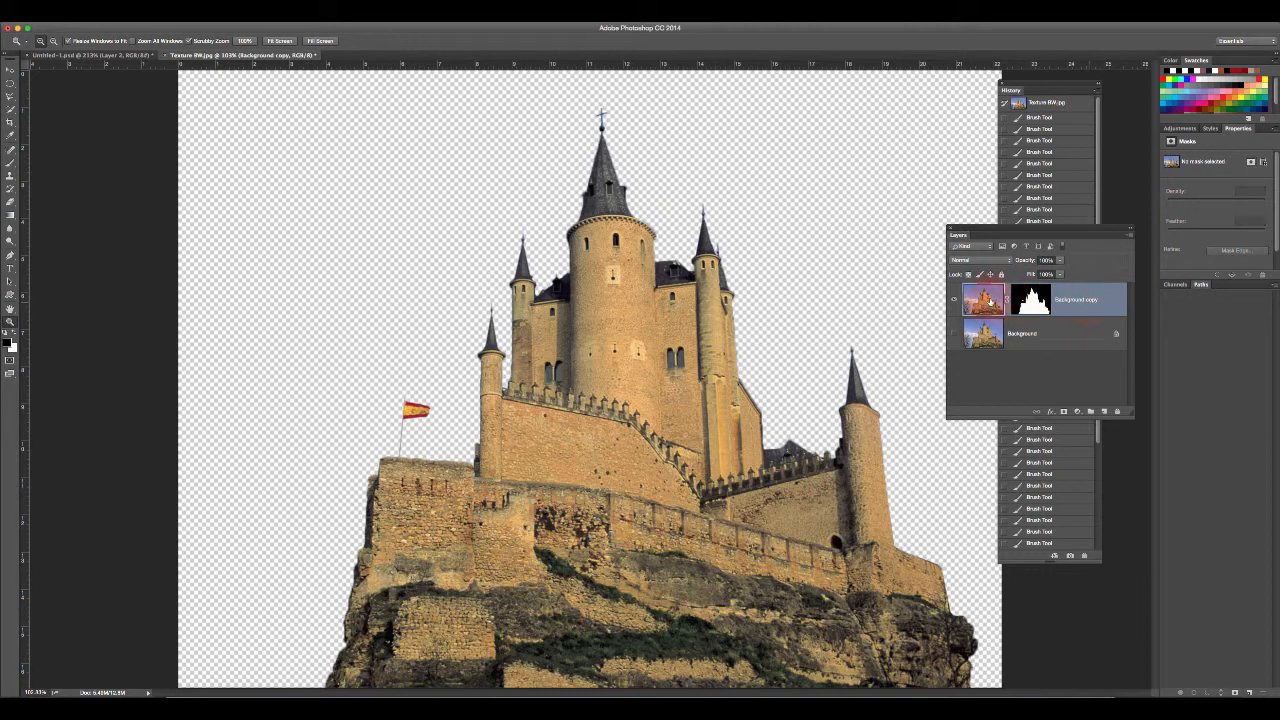
{"action": "left_click", "coordinate": [11, 68]}
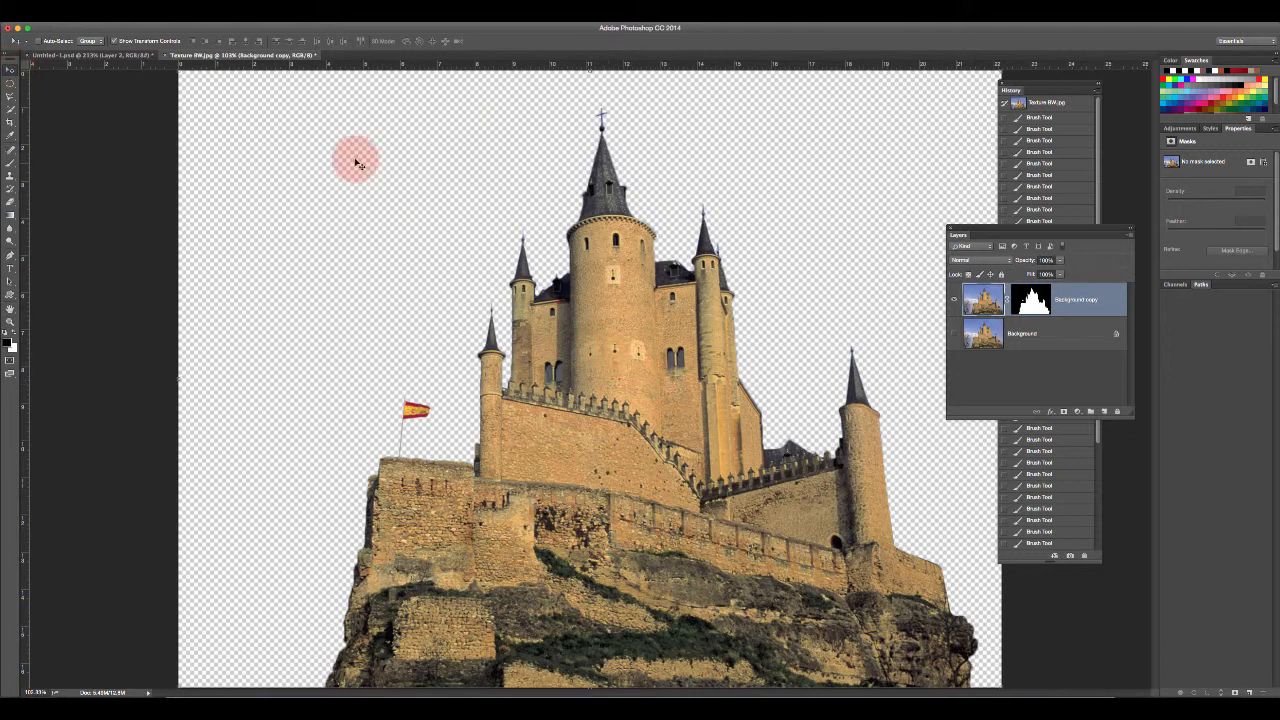
{"action": "left_click", "coordinate": [128, 56]}
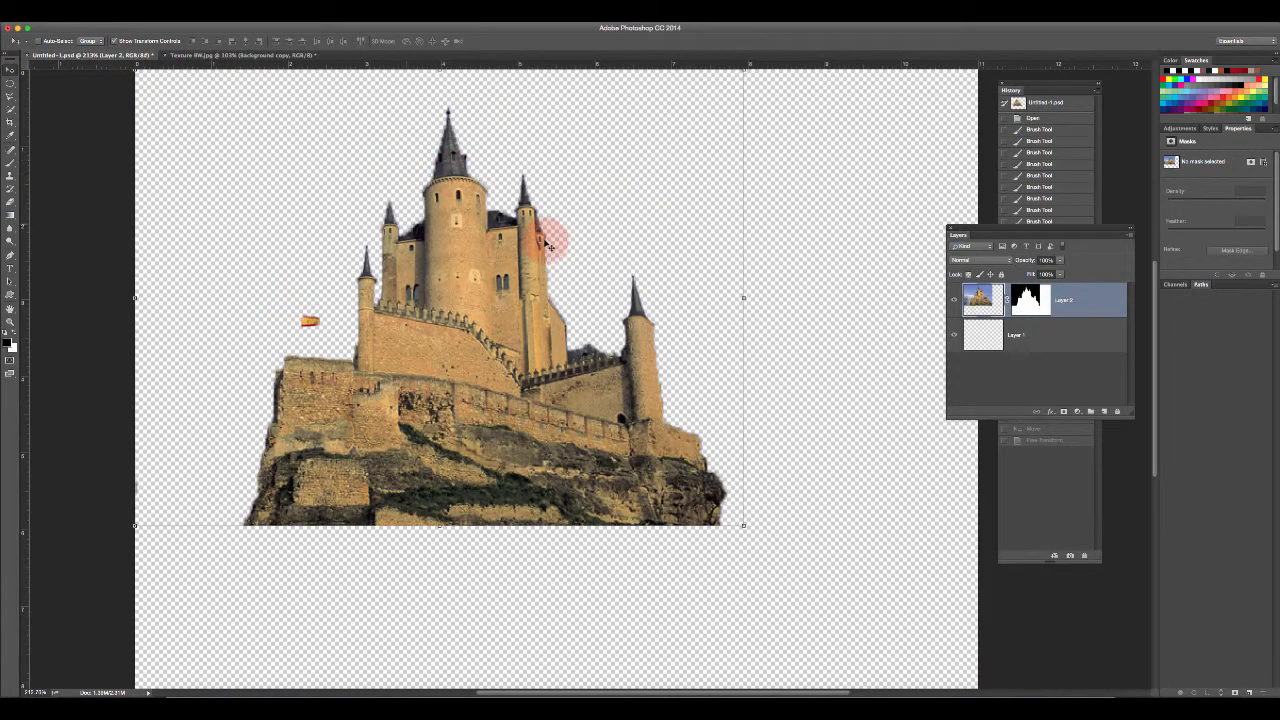
{"action": "left_click", "coordinate": [234, 54]}
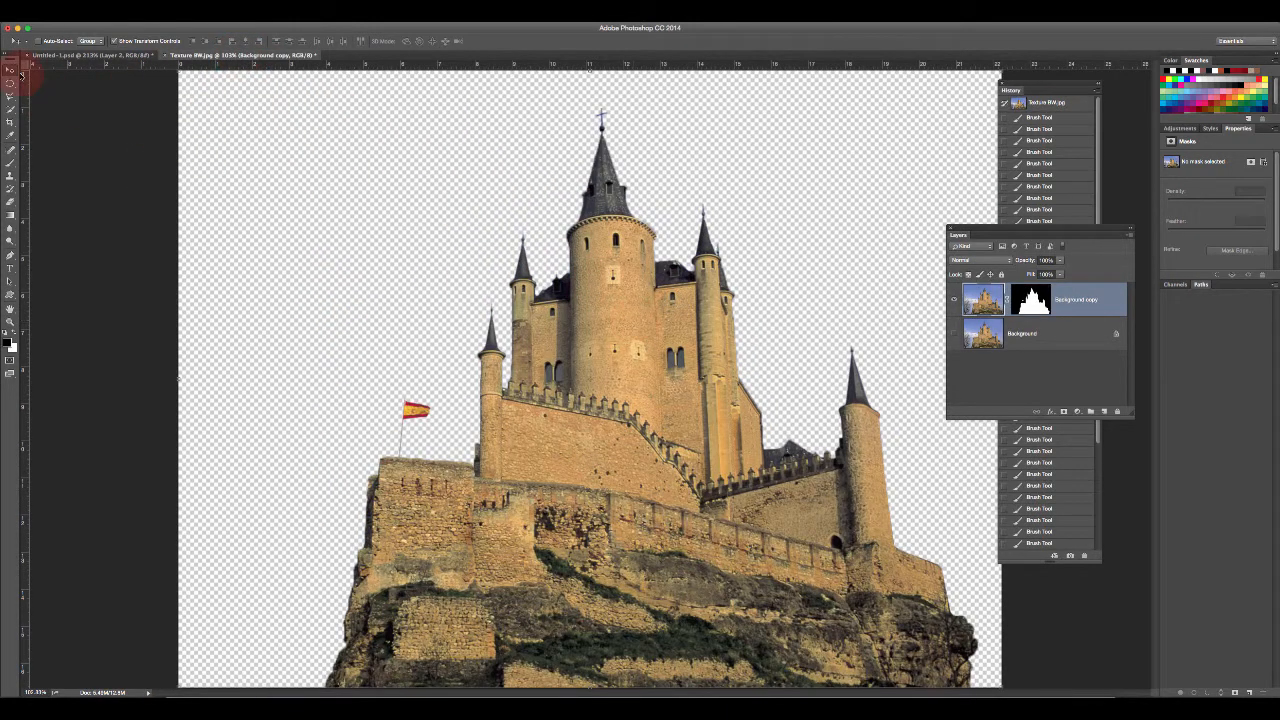
{"action": "left_click_drag", "start_coordinate": [638, 387], "coordinate": [725, 393]}
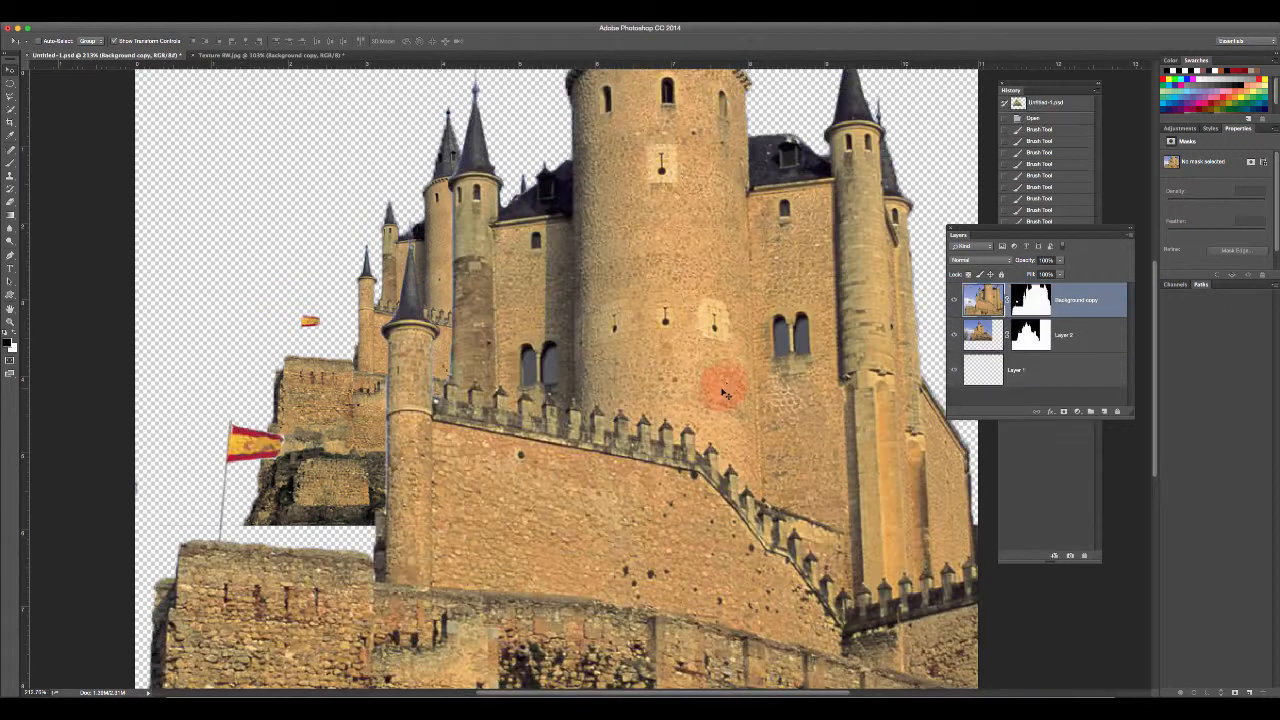
Scale the copied castle down proportionally to about 36% and place it beside the existing castle, overlapping its right half.
{"action": "left_click", "coordinate": [10, 316]}
{"action": "left_click_drag", "start_coordinate": [347, 207], "coordinate": [65, 112]}
{"action": "left_click", "coordinate": [15, 75]}
{"action": "left_click_drag", "start_coordinate": [944, 122], "coordinate": [623, 294]}
{"action": "left_click_drag", "start_coordinate": [538, 386], "coordinate": [651, 337]}
{"action": "left_click_drag", "start_coordinate": [814, 244], "coordinate": [671, 357]}
{"action": "left_click_drag", "start_coordinate": [566, 440], "coordinate": [541, 356]}
{"action": "left_click", "coordinate": [655, 255]}
{"action": "left_click_drag", "start_coordinate": [661, 255], "coordinate": [663, 254]}
{"action": "left_click_drag", "start_coordinate": [569, 366], "coordinate": [652, 364]}
{"action": "left_click", "coordinate": [597, 108]}
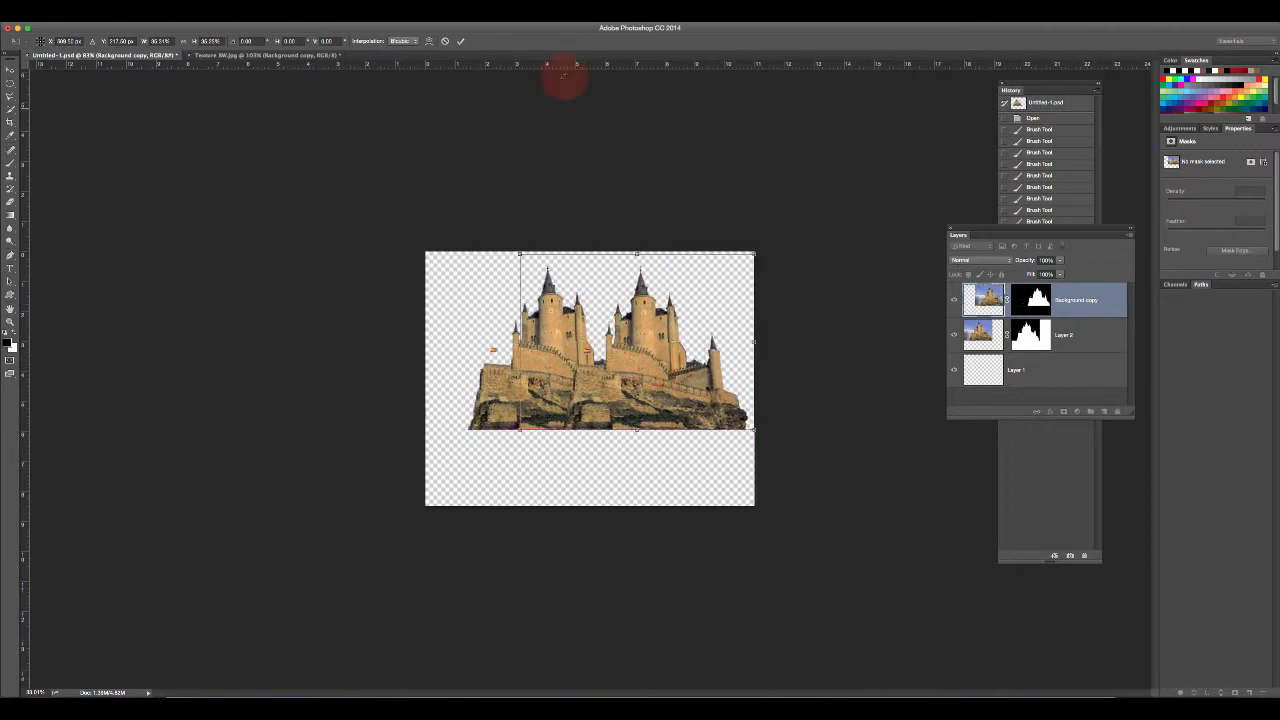
{"action": "left_click", "coordinate": [461, 41]}
Compare the two castles up close and delete the older castle layer, Layer 2.
{"action": "left_click", "coordinate": [9, 324]}
{"action": "mouse_move", "coordinate": [517, 266]}
{"action": "left_mouse_down"}
{"action": "mouse_move", "coordinate": [556, 289]}
{"action": "mouse_move", "coordinate": [649, 260]}
{"action": "mouse_move", "coordinate": [820, 327]}
{"action": "mouse_move", "coordinate": [617, 234]}
{"action": "mouse_move", "coordinate": [554, 366]}
{"action": "mouse_move", "coordinate": [585, 353]}
{"action": "mouse_move", "coordinate": [569, 363]}
{"action": "left_mouse_up"}
{"action": "mouse_move", "coordinate": [674, 309]}
{"action": "left_mouse_down"}
{"action": "mouse_move", "coordinate": [681, 279]}
{"action": "mouse_move", "coordinate": [651, 294]}
{"action": "left_mouse_up"}
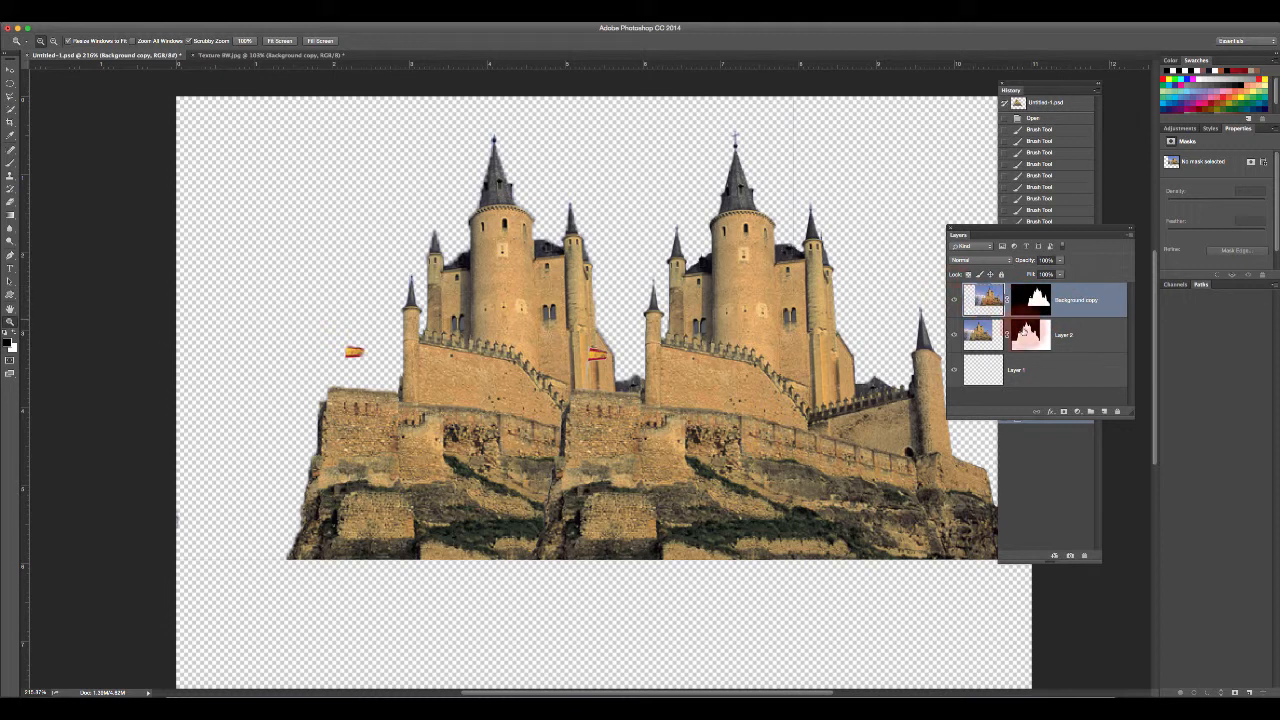
{"action": "left_click", "coordinate": [1068, 343]}
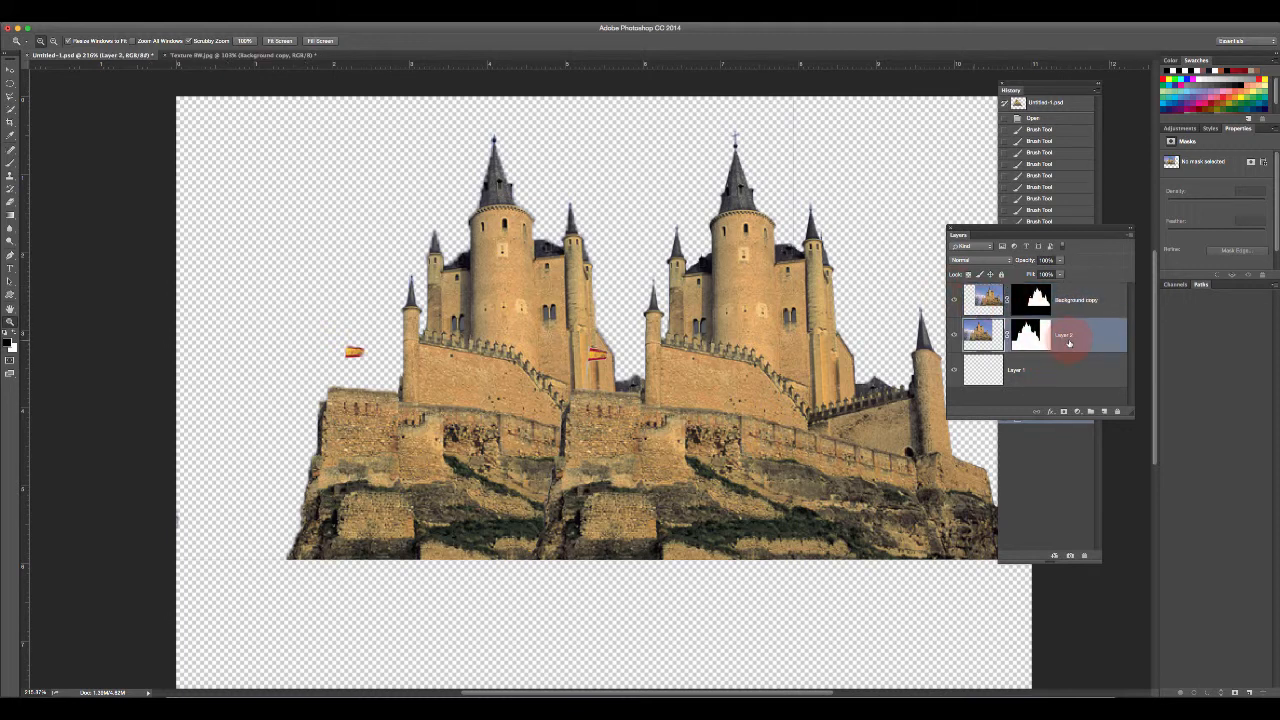
{"action": "left_click", "coordinate": [1016, 369]}
{"action": "left_click_drag", "start_coordinate": [1068, 337], "coordinate": [1118, 411]}
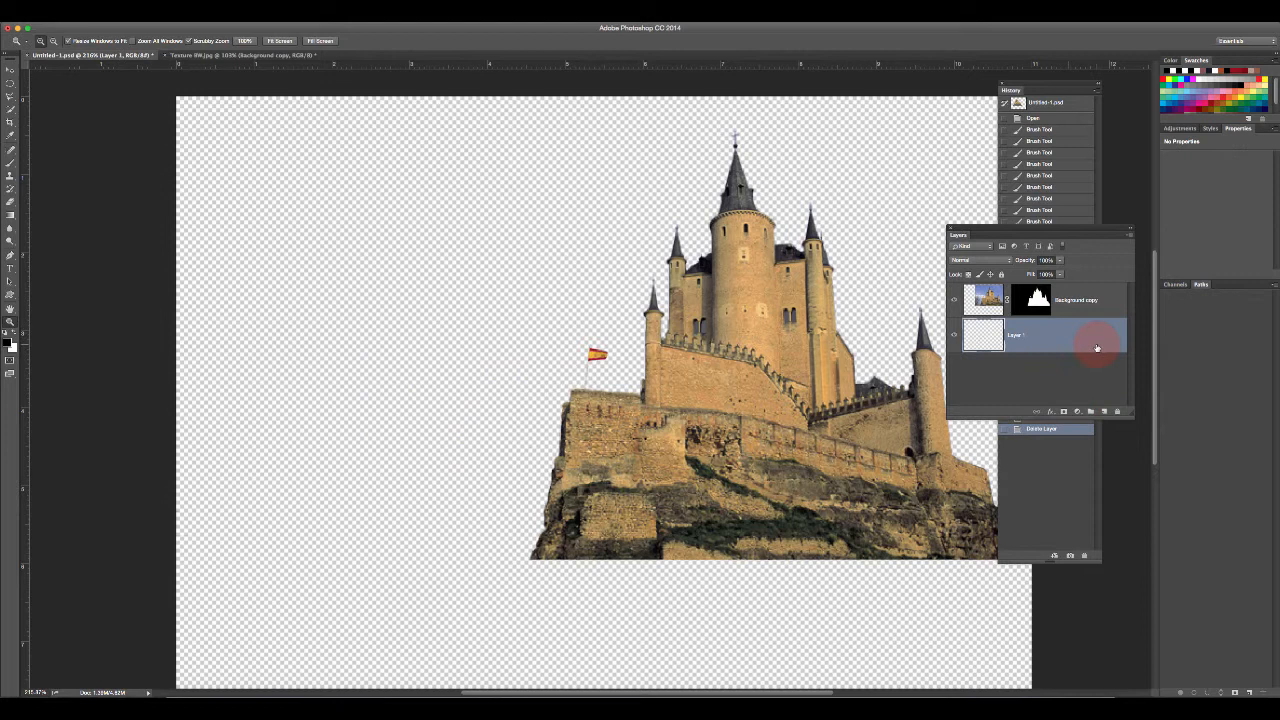
Move the remaining castle on the Background copy layer to the upper-left part of the canvas.
{"action": "left_click", "coordinate": [1063, 306]}
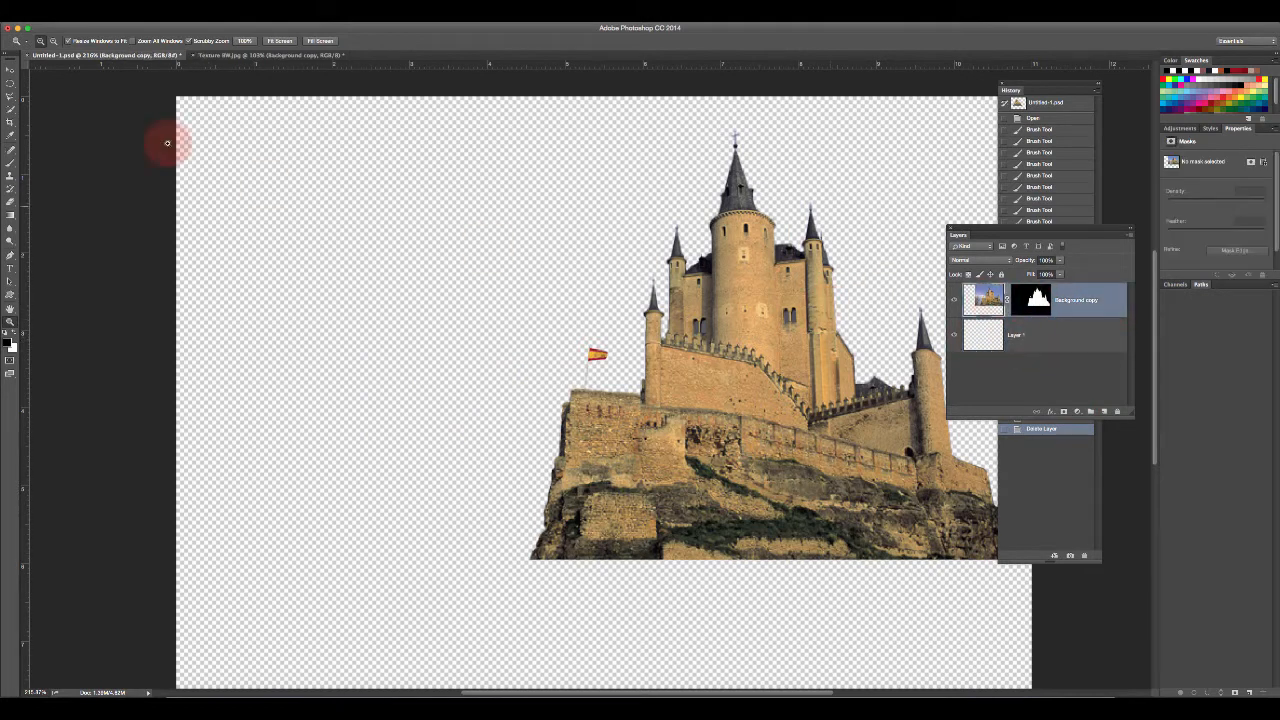
{"action": "left_click", "coordinate": [10, 68]}
{"action": "left_click_drag", "start_coordinate": [778, 389], "coordinate": [472, 371]}
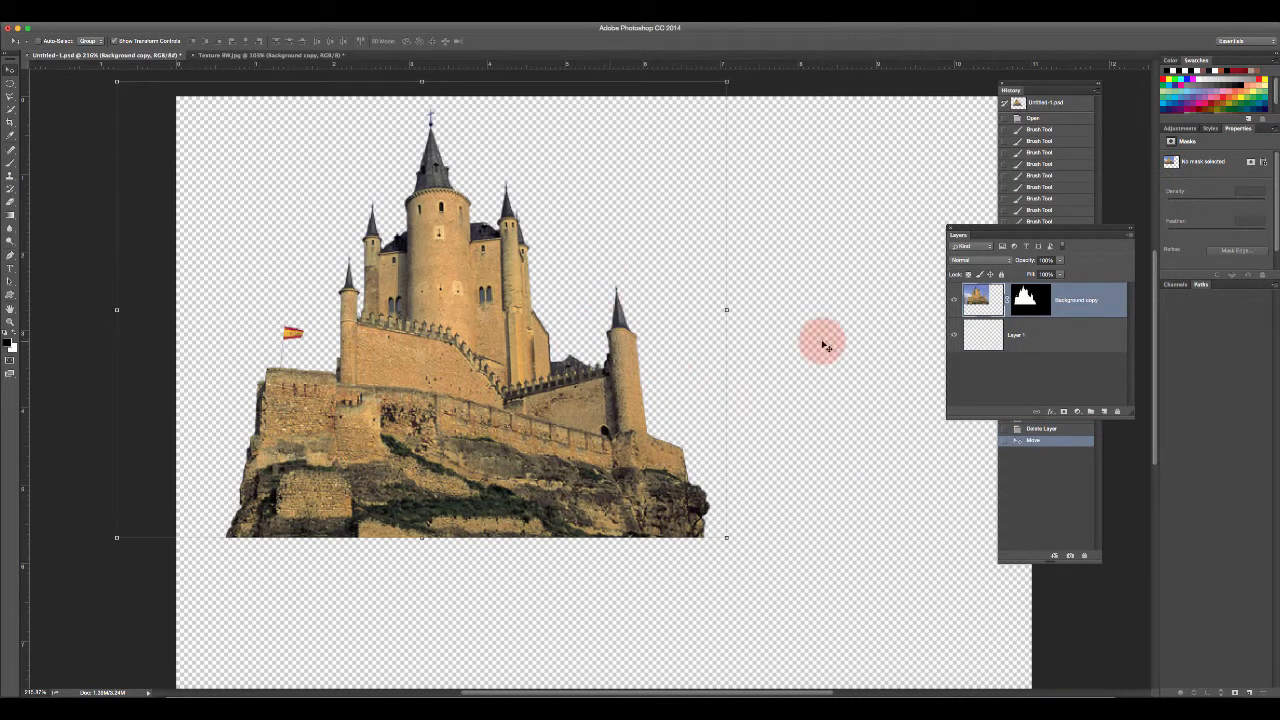
{"action": "left_click", "coordinate": [1089, 30]}
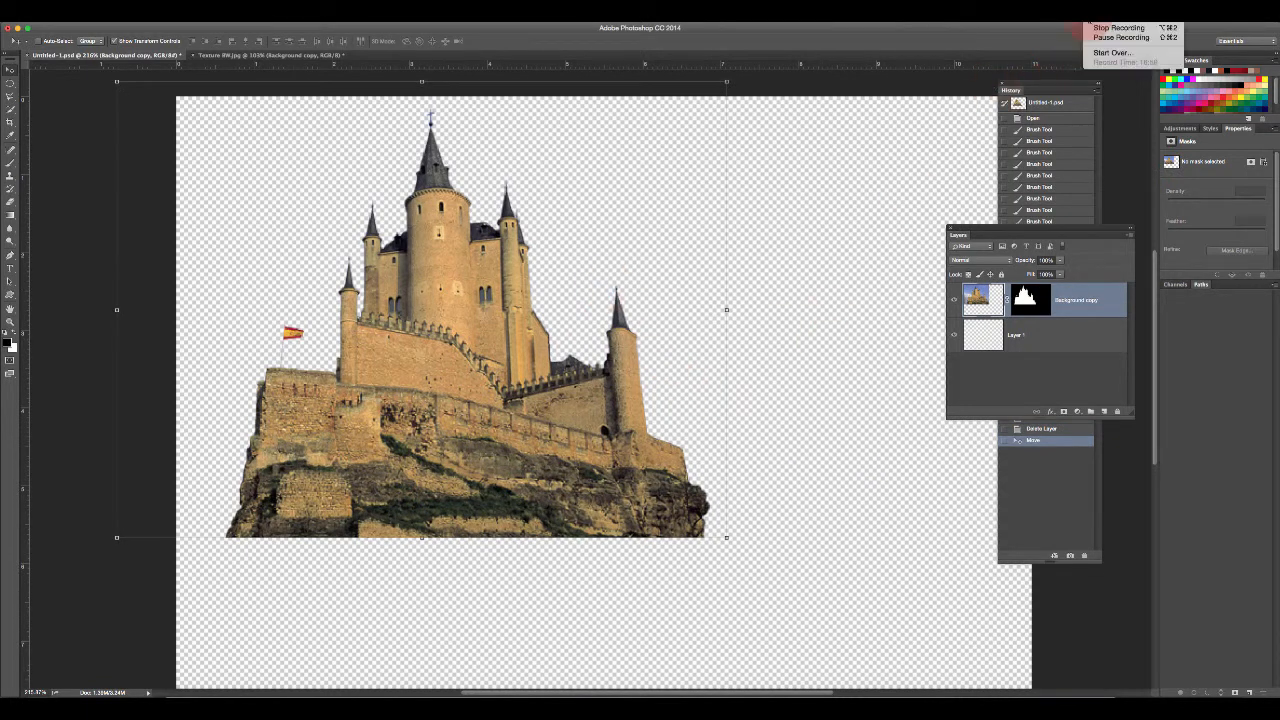